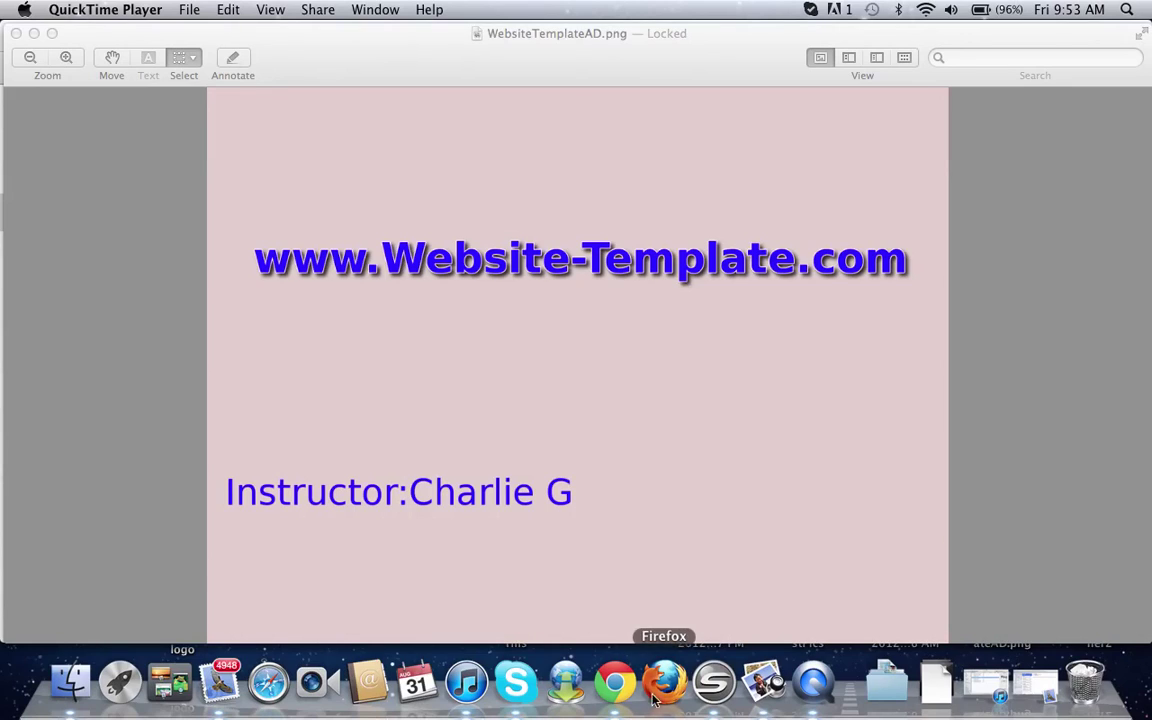
# Bring Chrome to the front and look over the site's public Home Page.
pyautogui.click(615, 684)
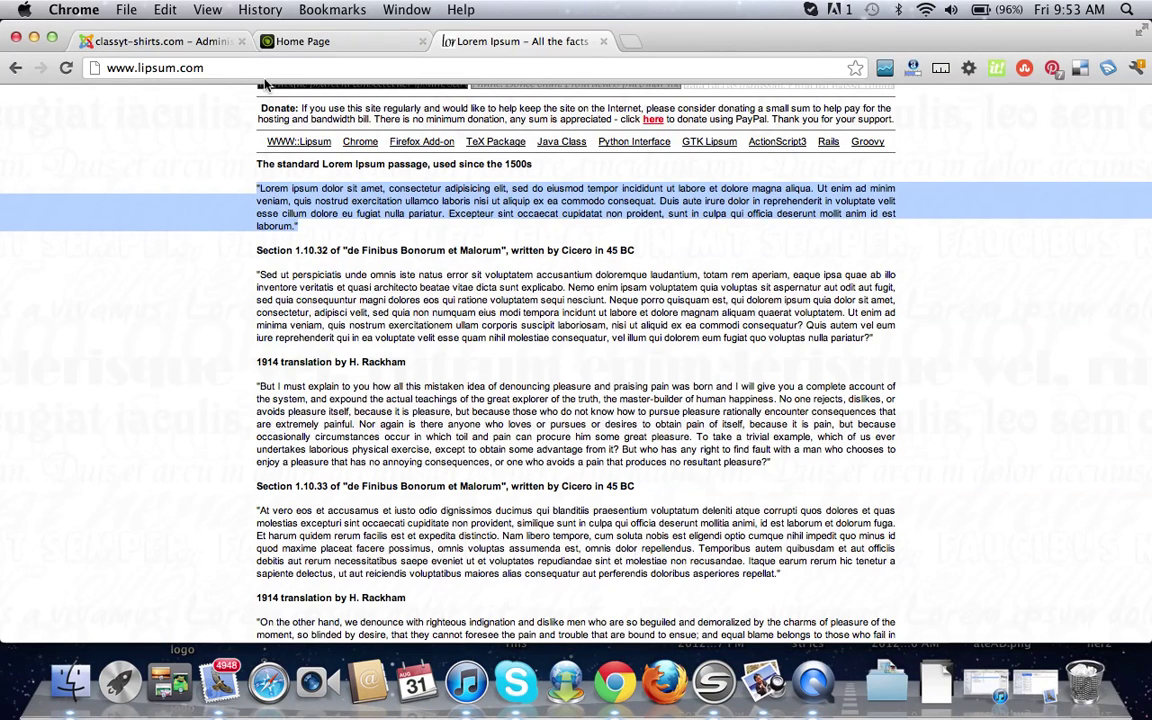
pyautogui.click(315, 44)
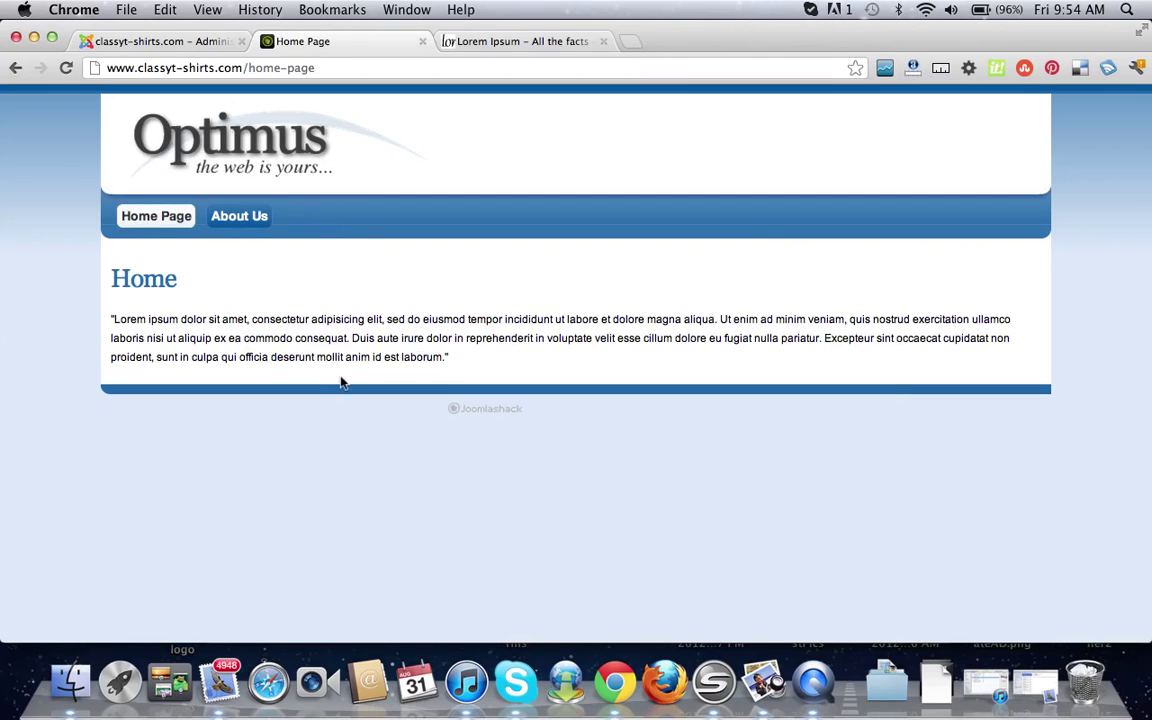
pyautogui.scroll(-1, 393, 253)
pyautogui.scroll(1, 393, 253)
# Switch to the classyt-shirts Joomla administration dashboard tab and scroll through it.
pyautogui.click(163, 44)
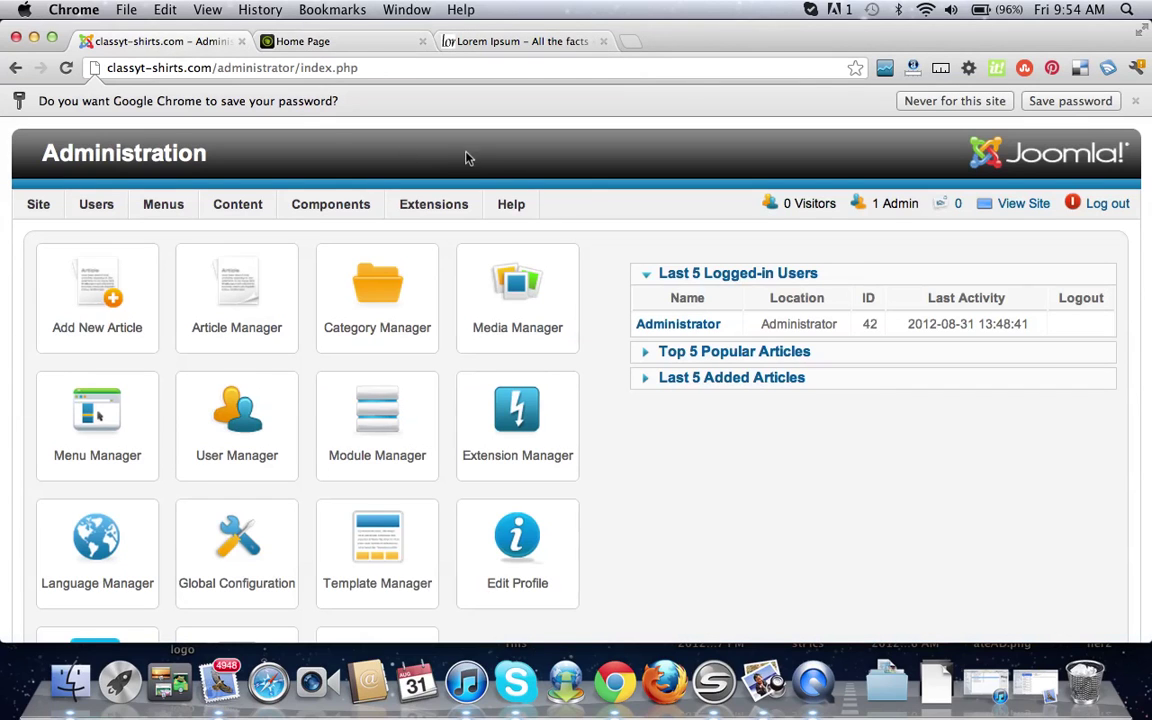
pyautogui.scroll(-3, 650, 256)
pyautogui.scroll(-2, 650, 256)
pyautogui.scroll(5, 650, 256)
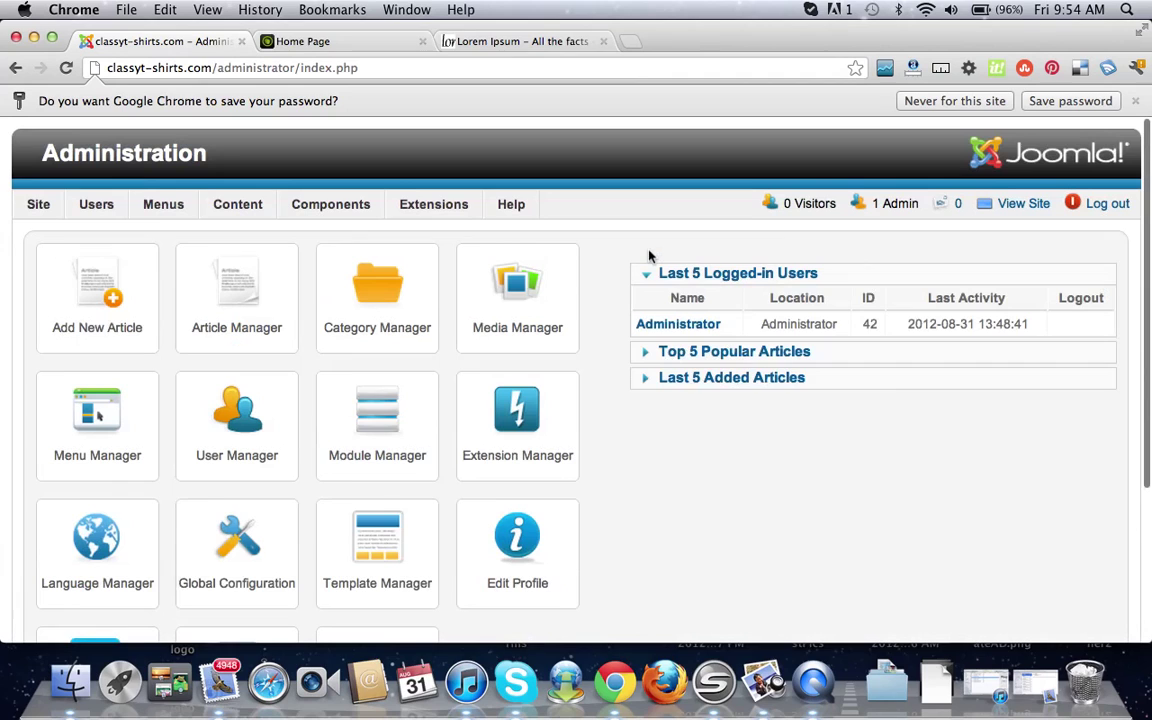
# Load google.com in a new browser tab.
pyautogui.click(630, 42)
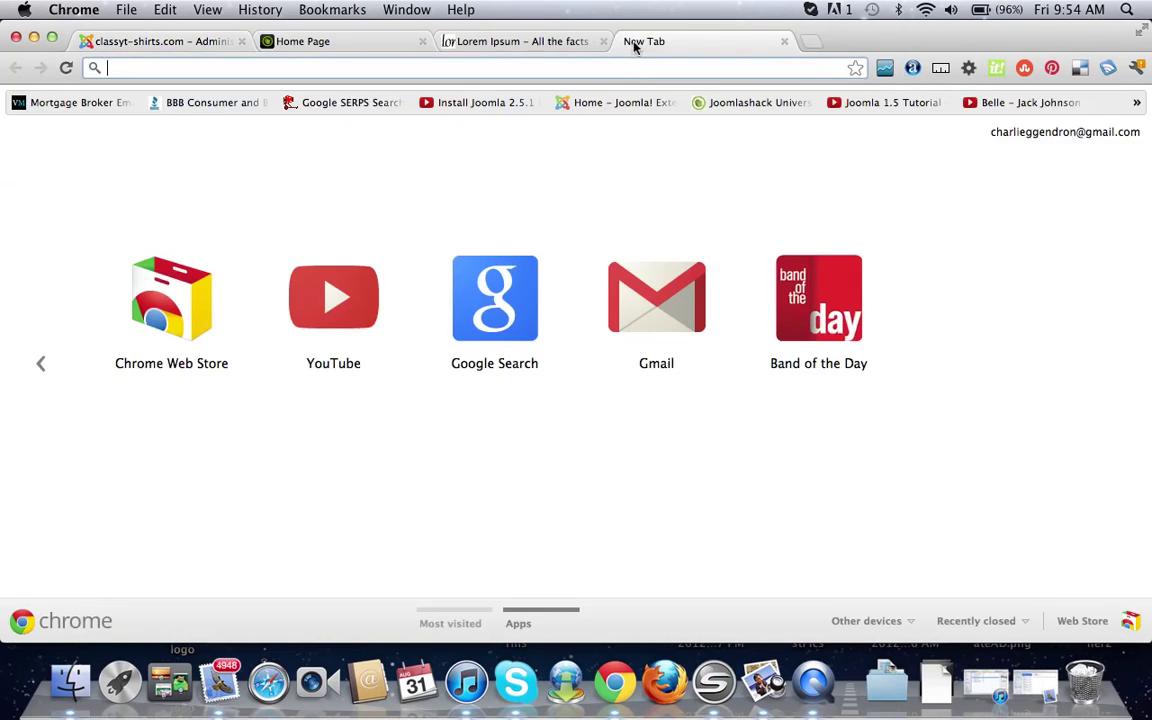
pyautogui.write('google.com')
pyautogui.press('Return')
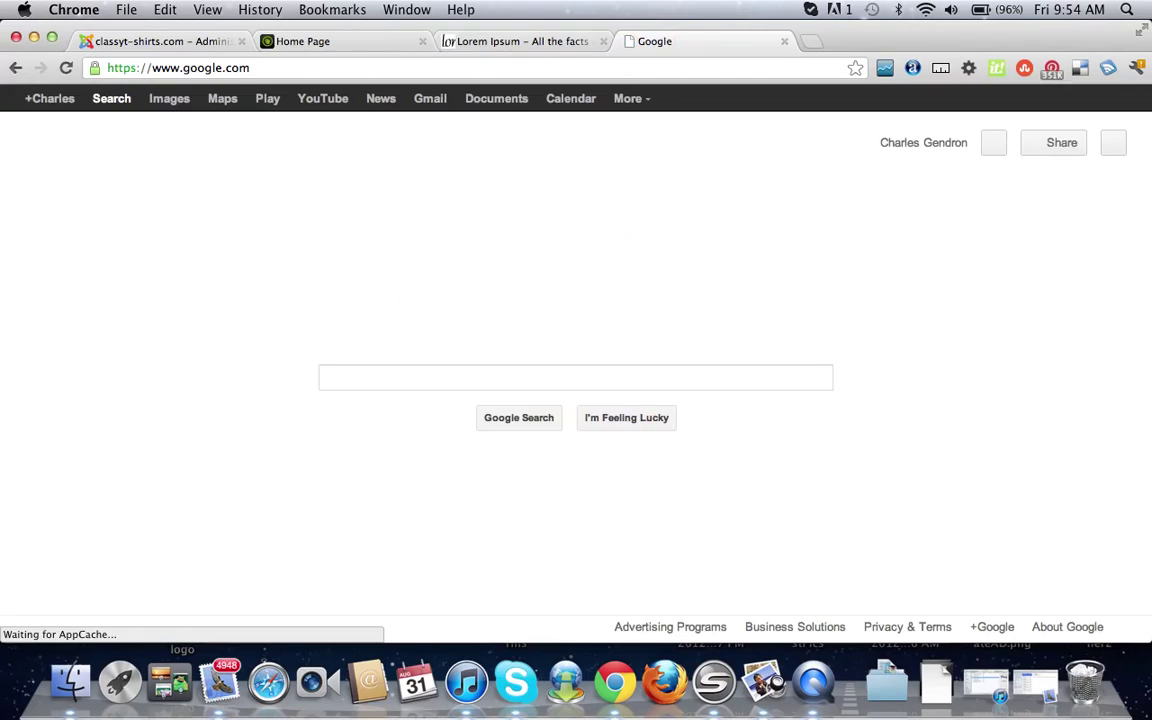
# Search Google for 'joomla extensions' and open the Joomla! Extensions Directory result.
pyautogui.write('joomla ')
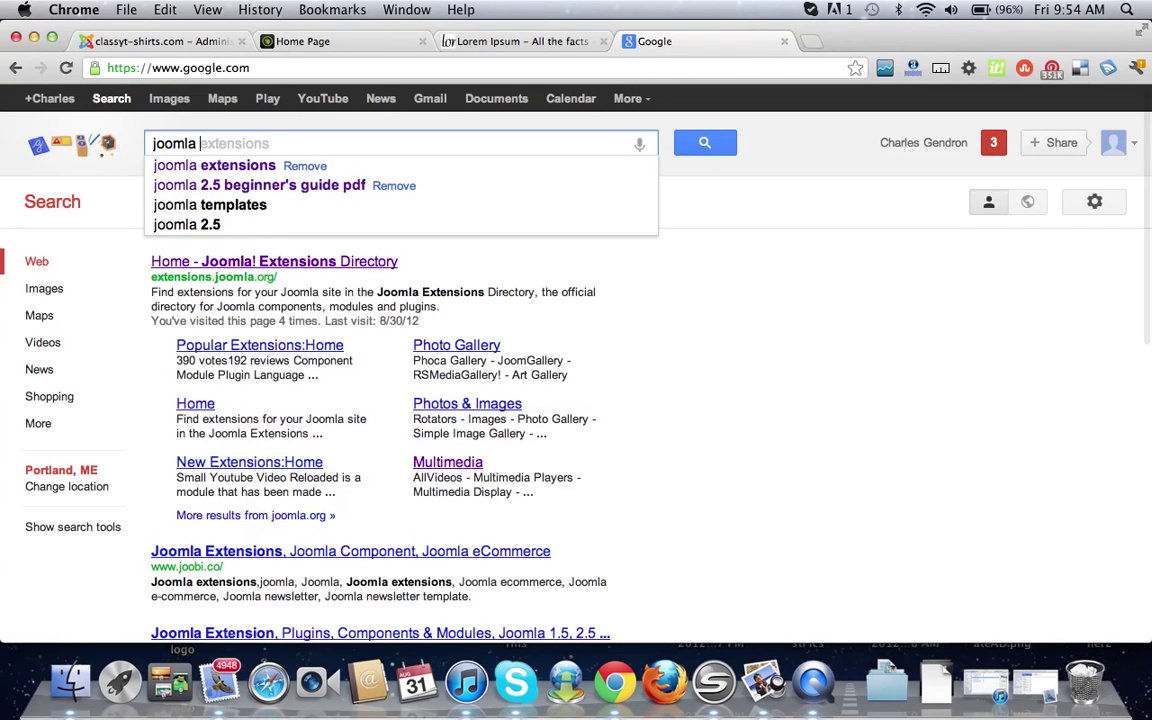
pyautogui.write('e')
pyautogui.press('Down')
pyautogui.press('Return')
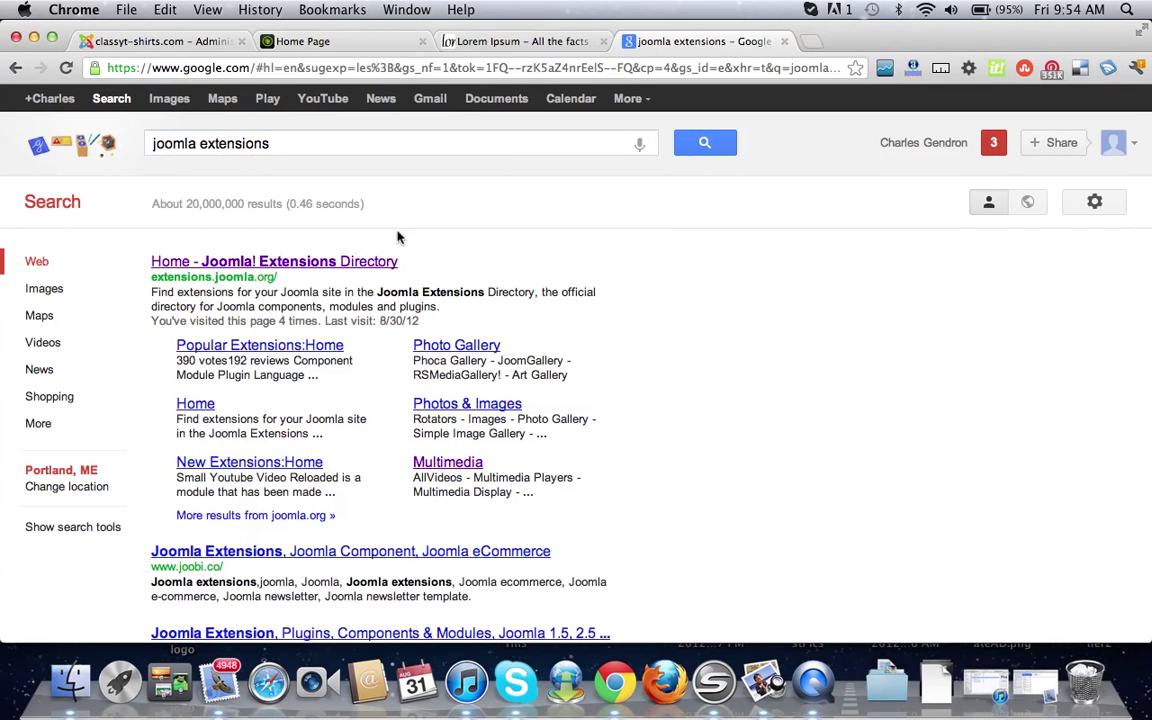
pyautogui.click(313, 264)
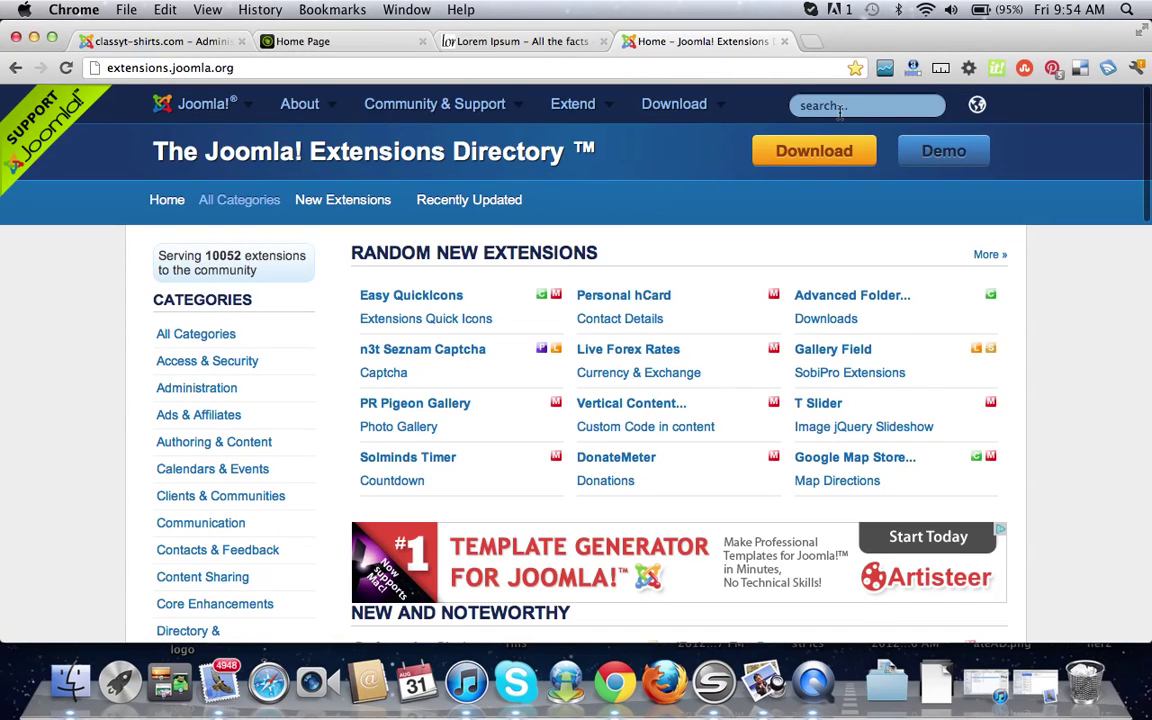
# Search the Extensions Directory for 'fox contact' and browse the results.
pyautogui.click(790, 103)
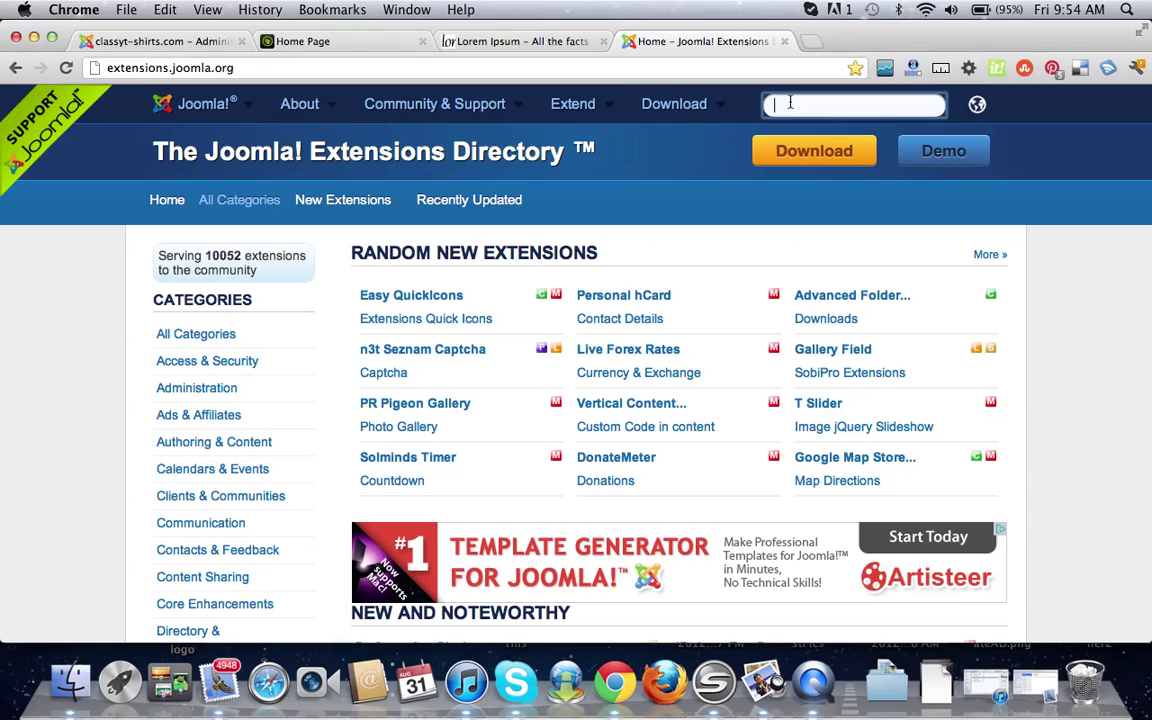
pyautogui.write('fox contact')
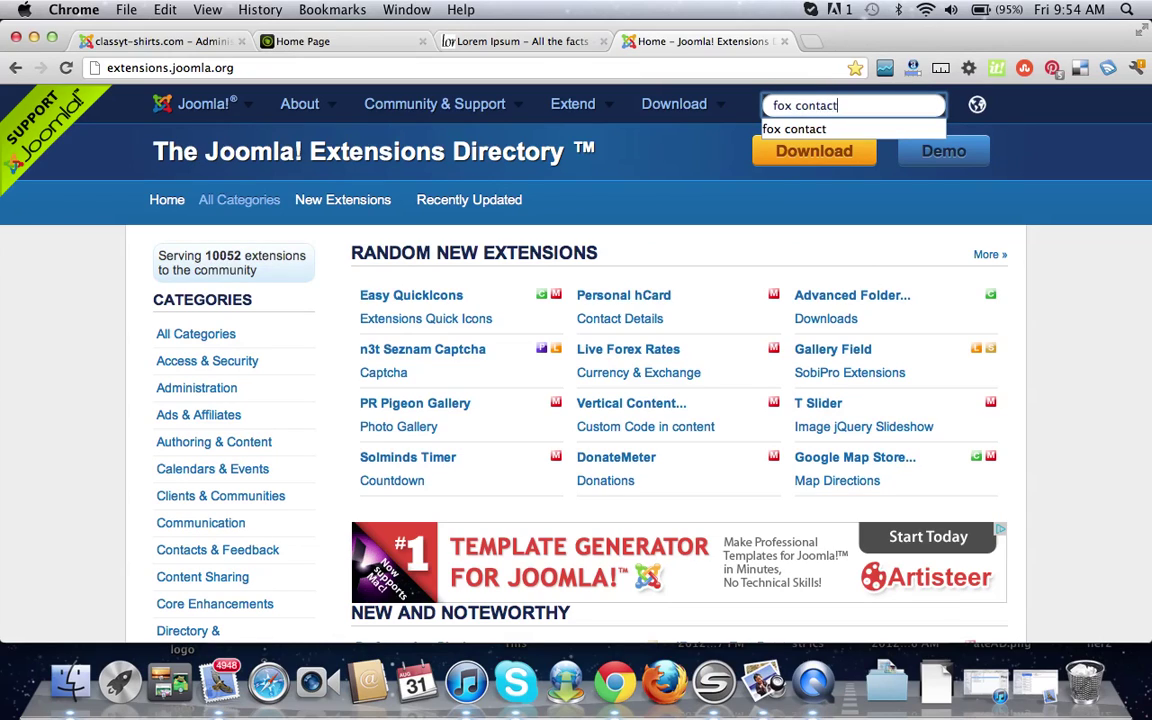
pyautogui.press('Return')
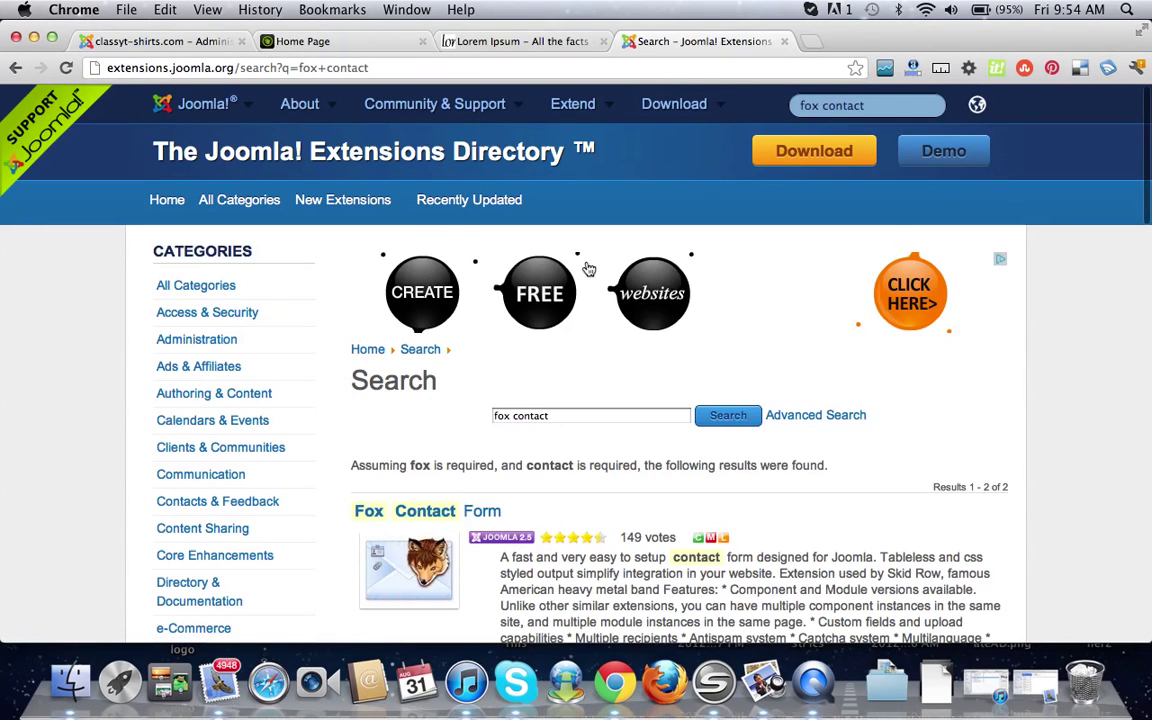
pyautogui.scroll(-5, 587, 267)
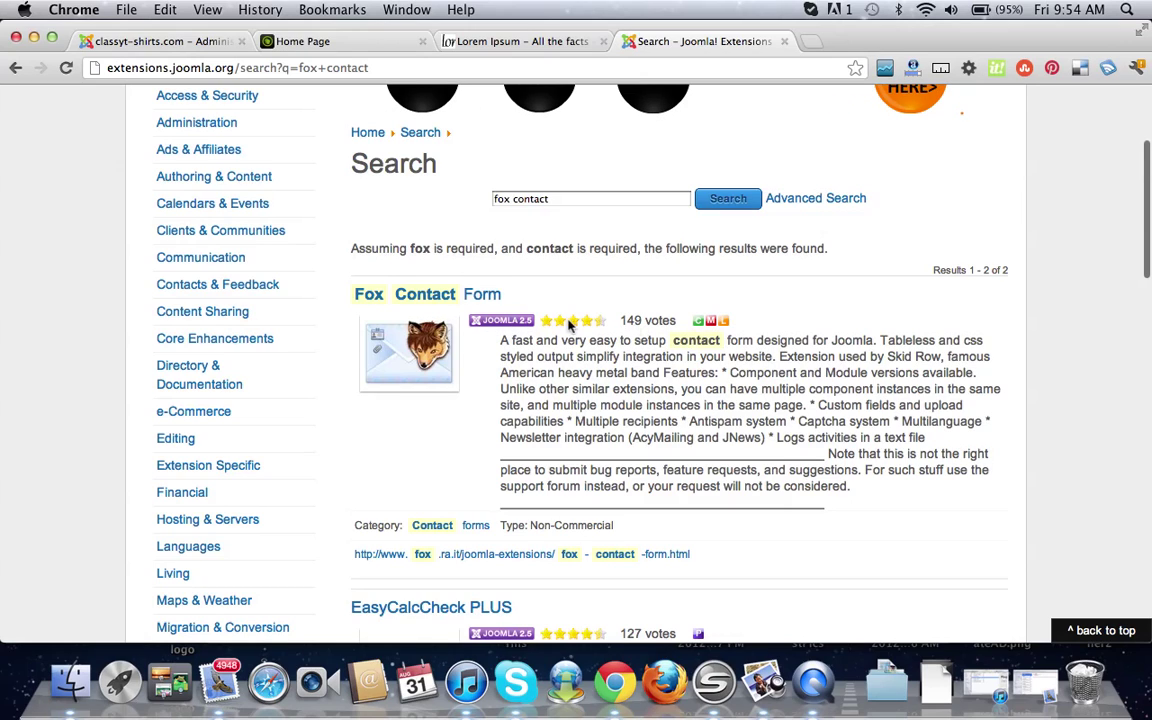
# Review the Fox Contact Form listing, then close its tab.
pyautogui.click(442, 347)
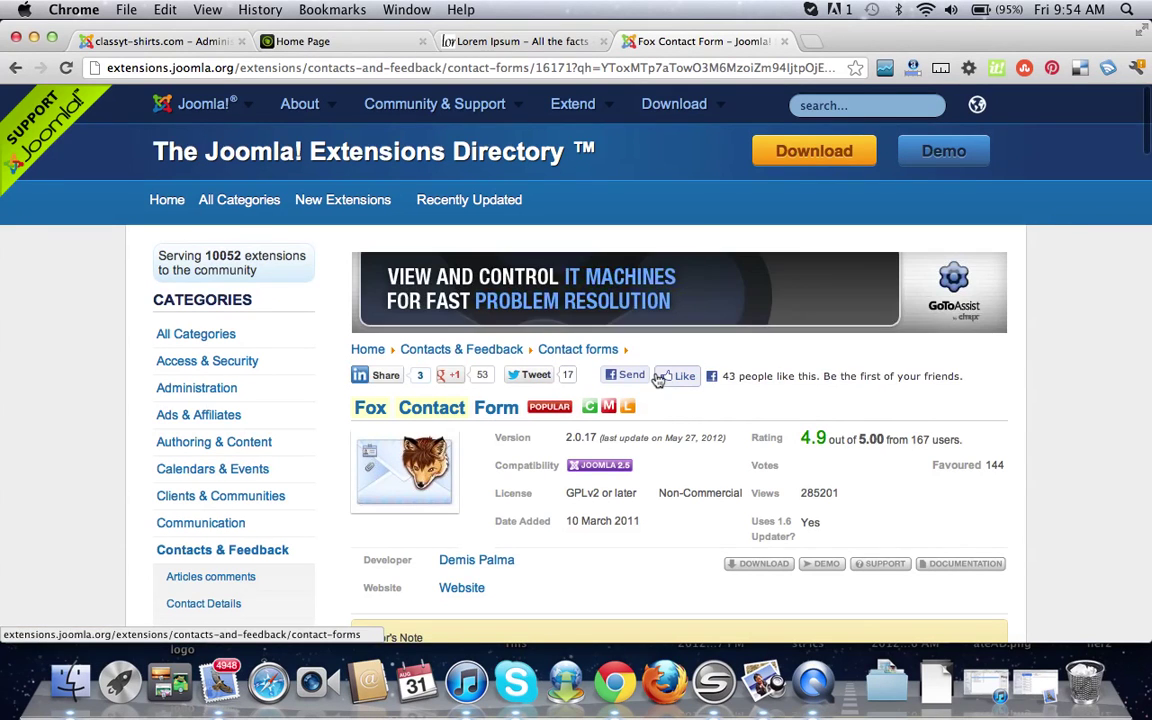
pyautogui.scroll(-3, 665, 395)
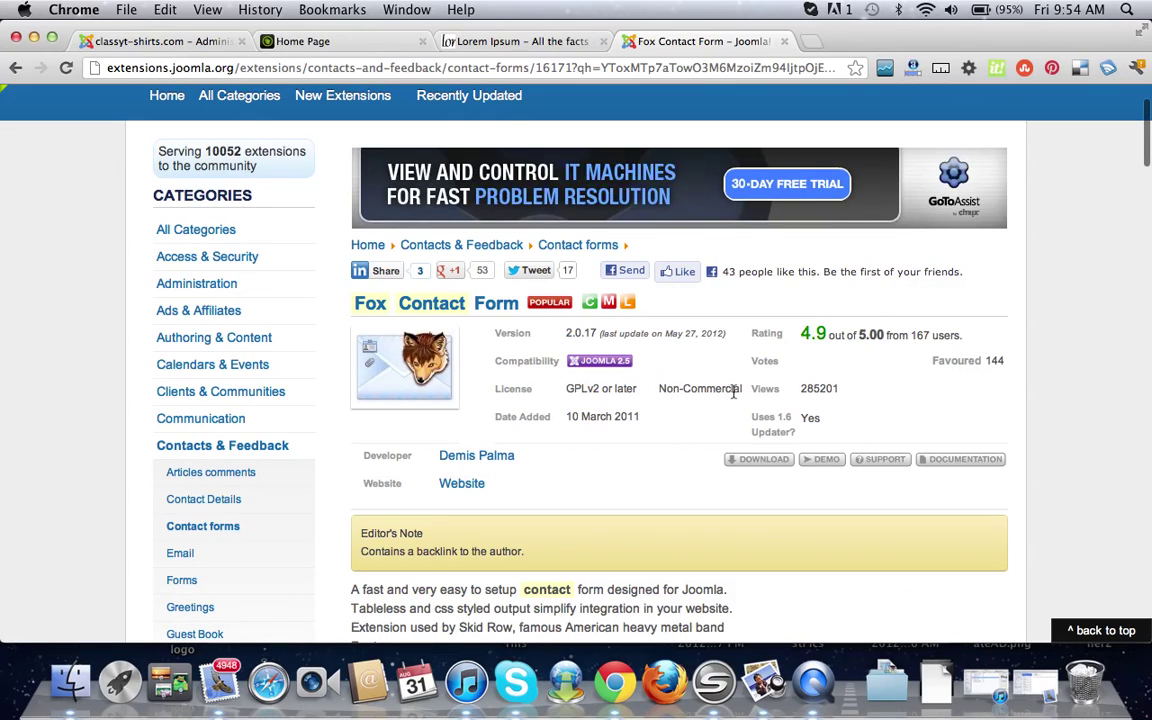
pyautogui.click(785, 45)
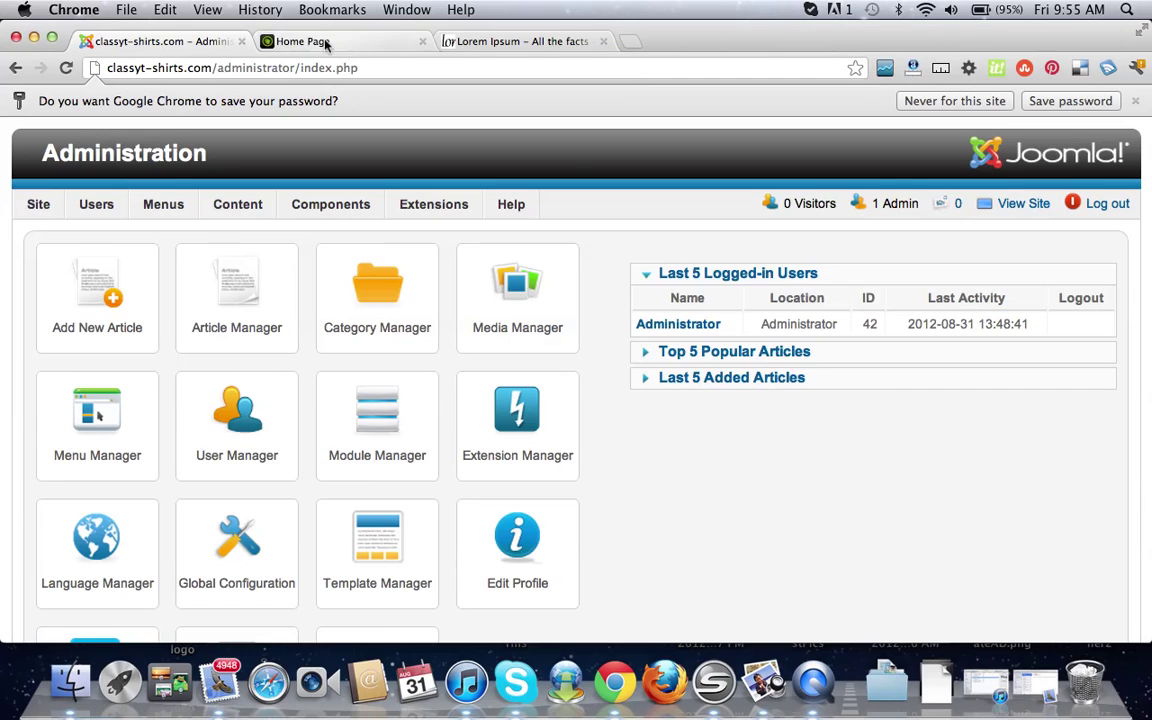
pyautogui.moveTo(433, 204)
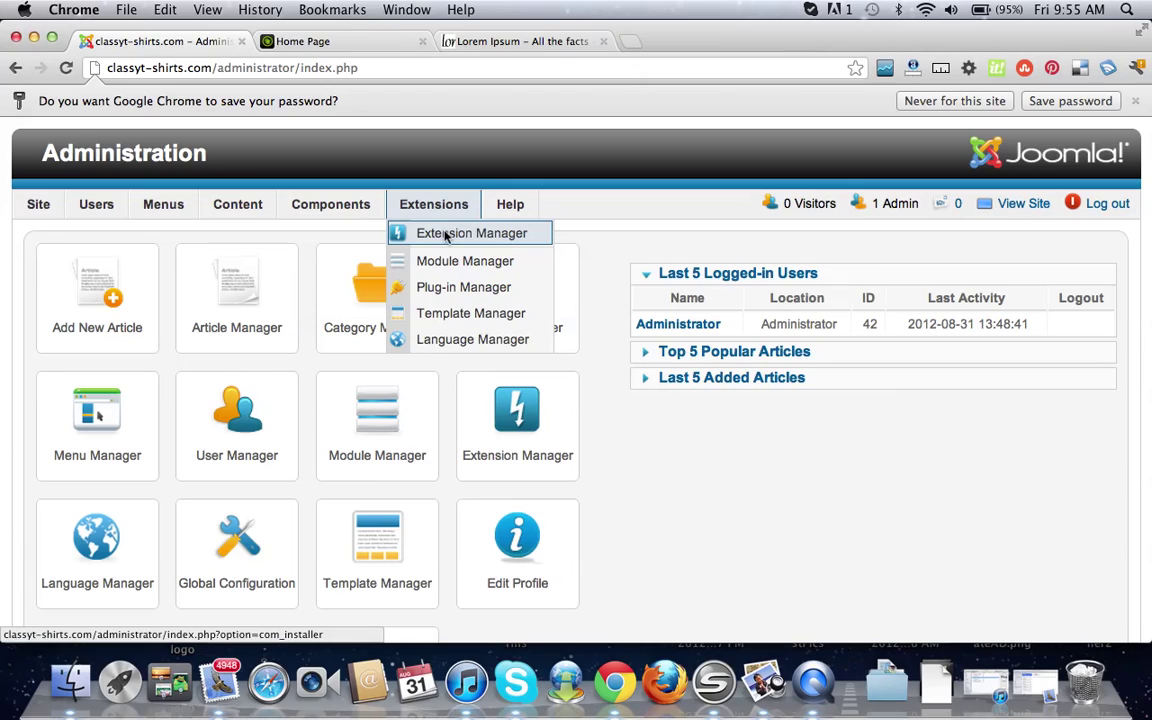
# In the Extension Manager, start choosing a package file from the Downloads folder.
pyautogui.click(446, 236)
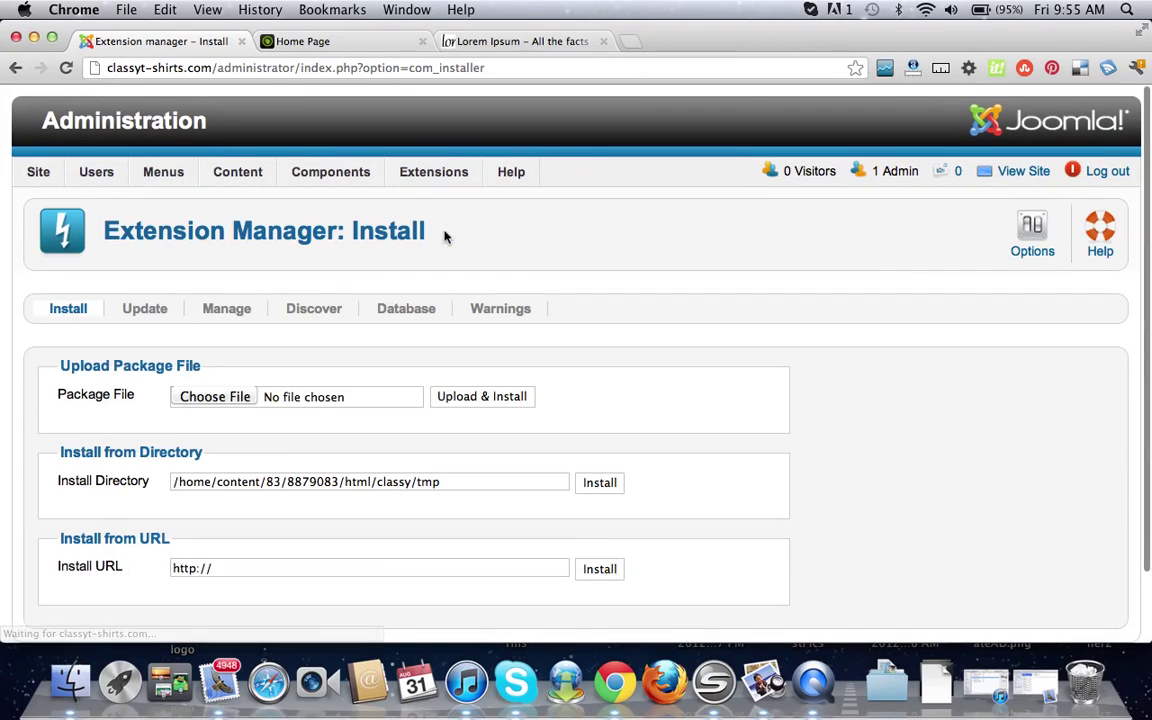
pyautogui.scroll(-2, 572, 397)
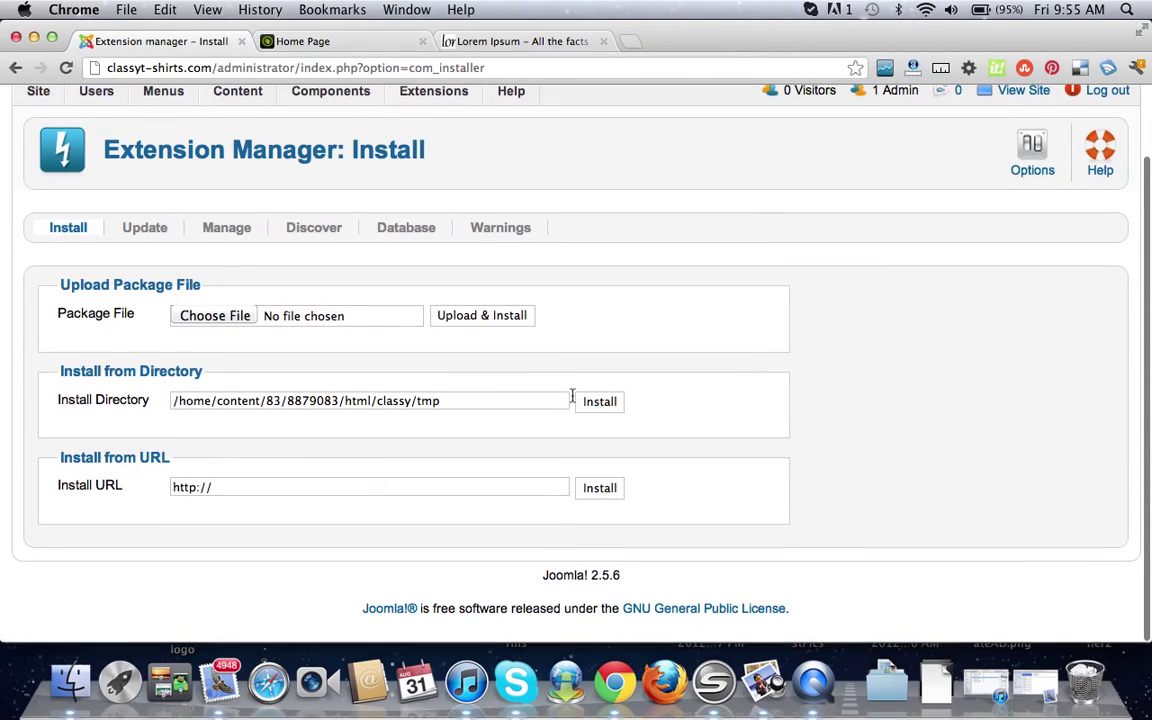
pyautogui.click(210, 323)
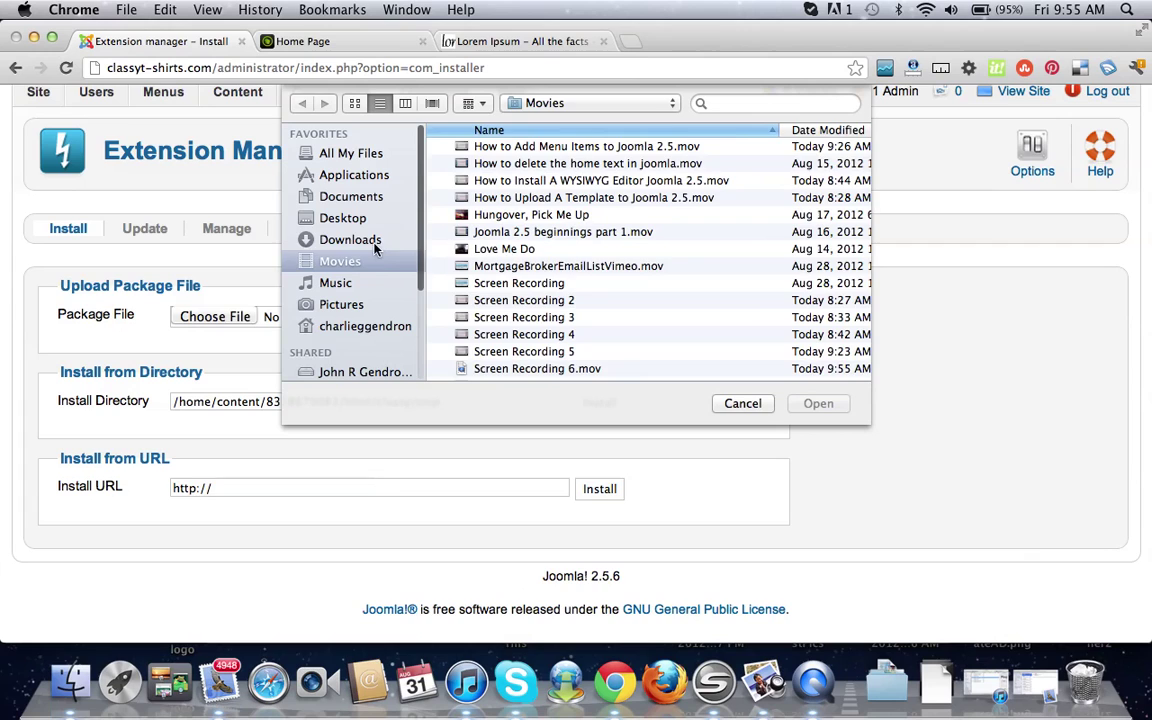
pyautogui.click(375, 246)
# Pick foxcontact-2.0.17-registered.zip from Downloads, then upload and install it.
pyautogui.scroll(-5, 577, 244)
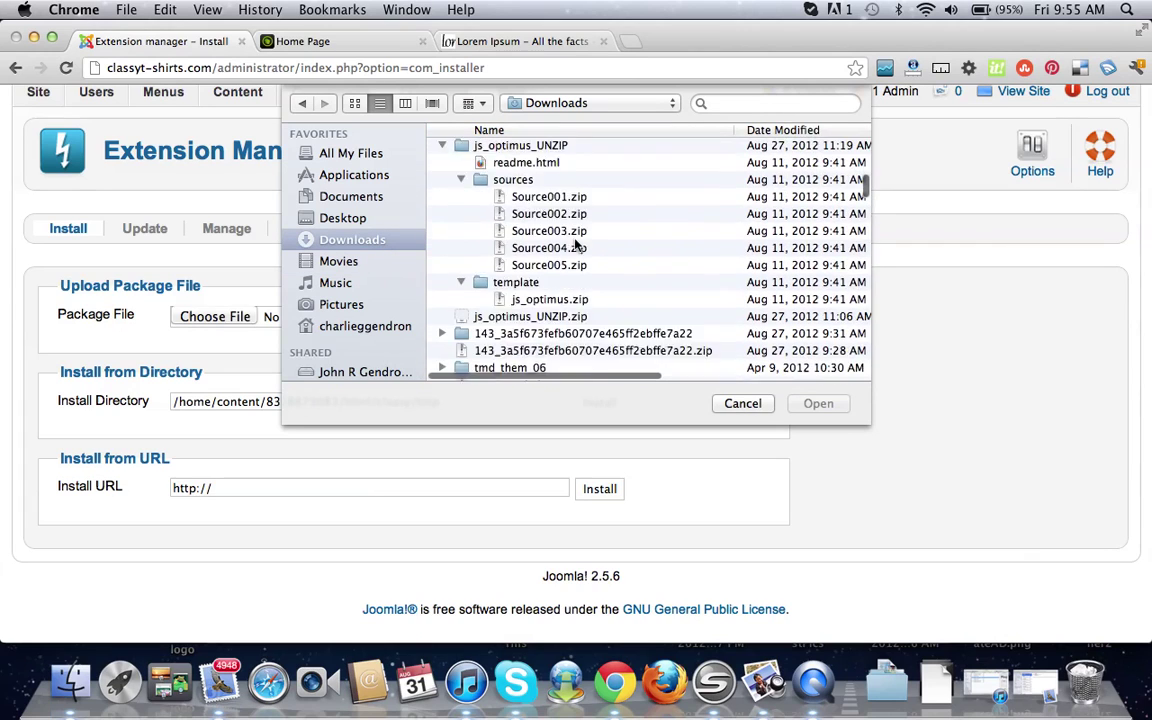
pyautogui.scroll(-5, 577, 244)
pyautogui.scroll(-2, 577, 244)
pyautogui.scroll(-3, 577, 244)
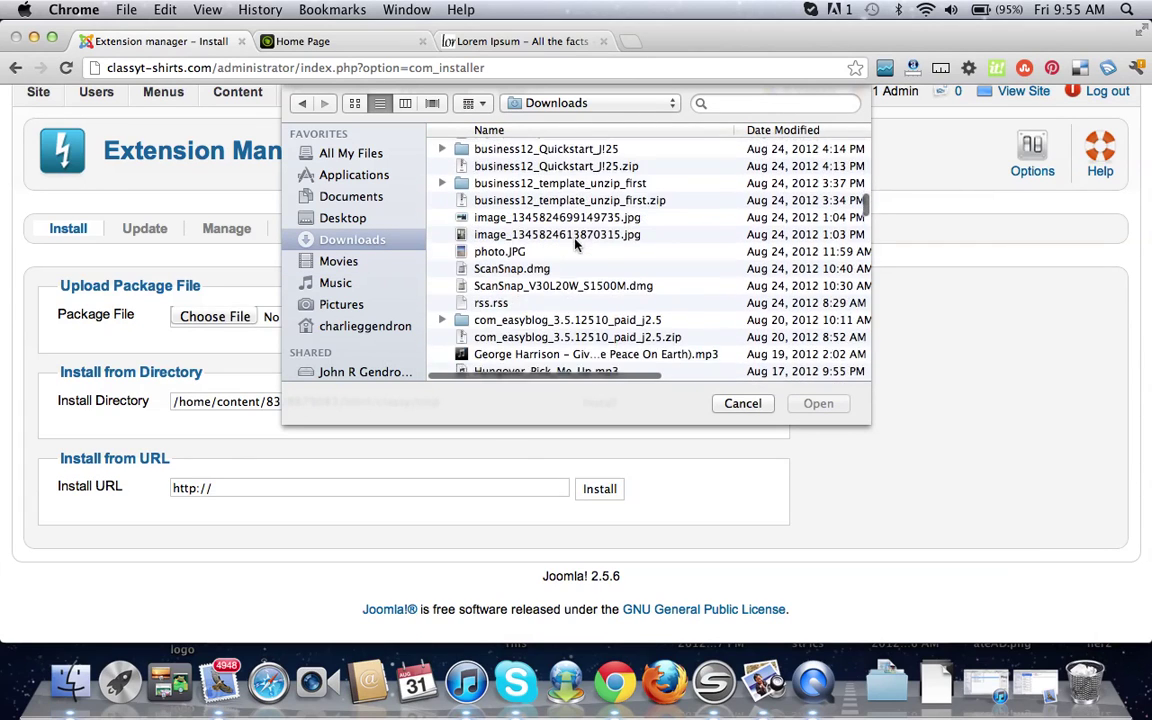
pyautogui.scroll(-3, 577, 244)
pyautogui.scroll(-4, 577, 244)
pyautogui.scroll(-3, 577, 244)
pyautogui.scroll(-2, 577, 244)
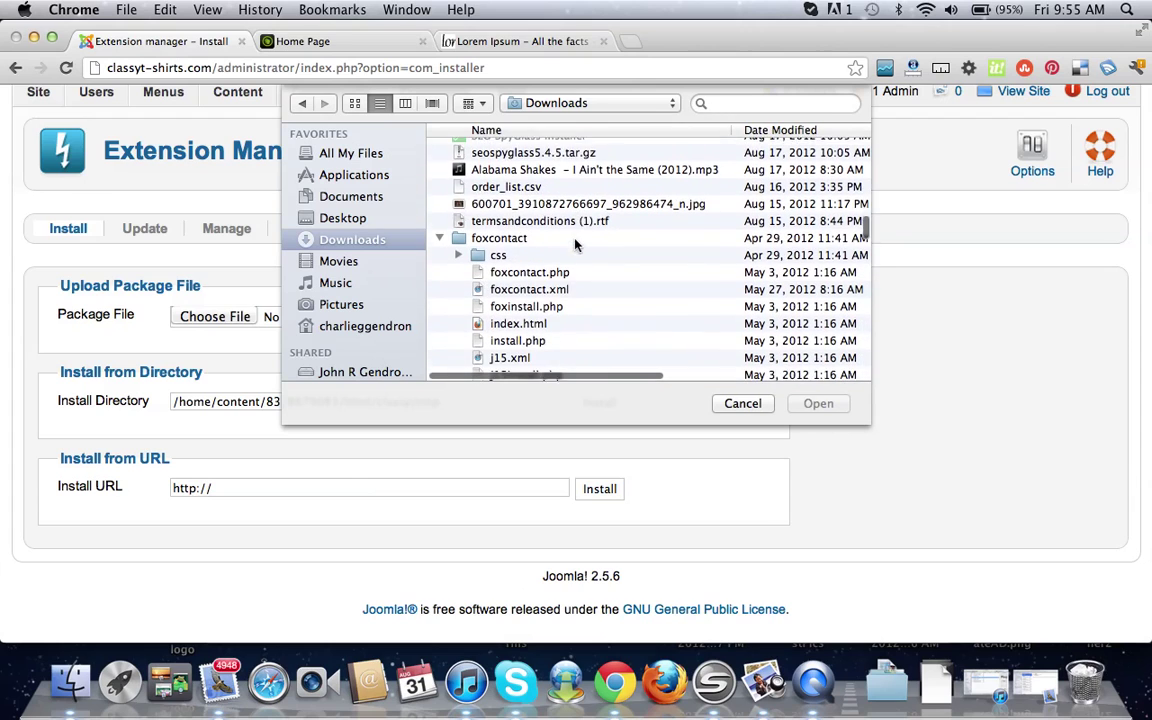
pyautogui.scroll(-1, 577, 244)
pyautogui.scroll(-4, 501, 225)
pyautogui.scroll(-2, 499, 226)
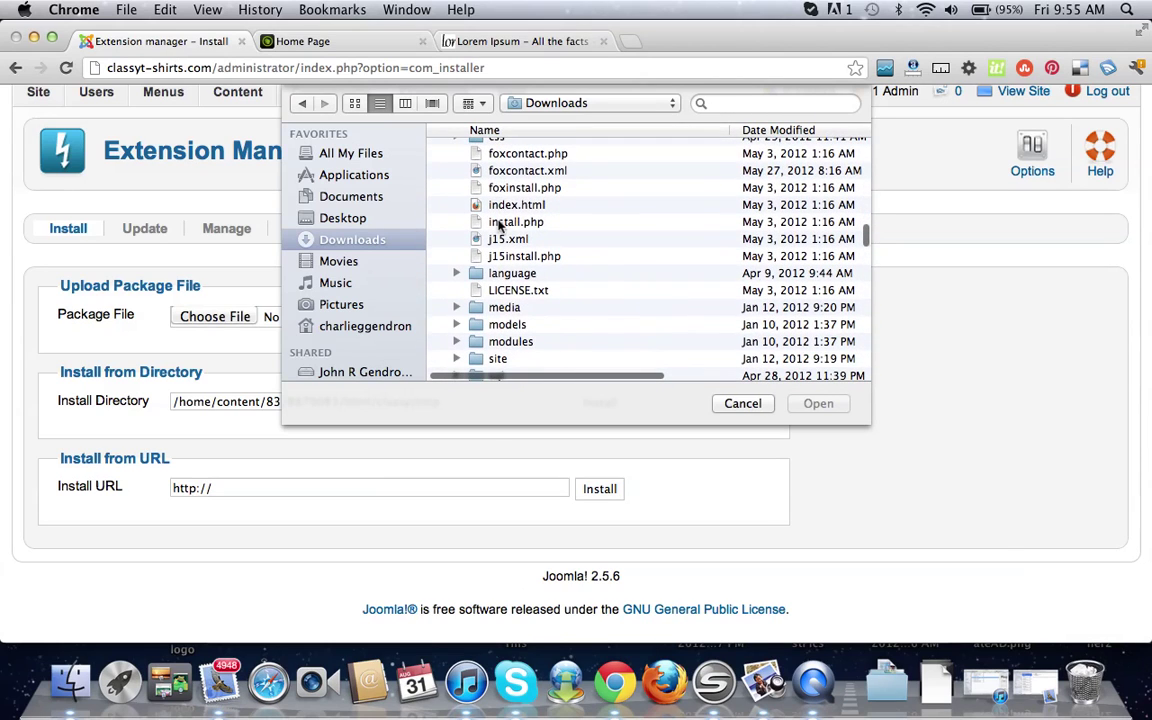
pyautogui.scroll(-1, 514, 262)
pyautogui.scroll(-2, 517, 263)
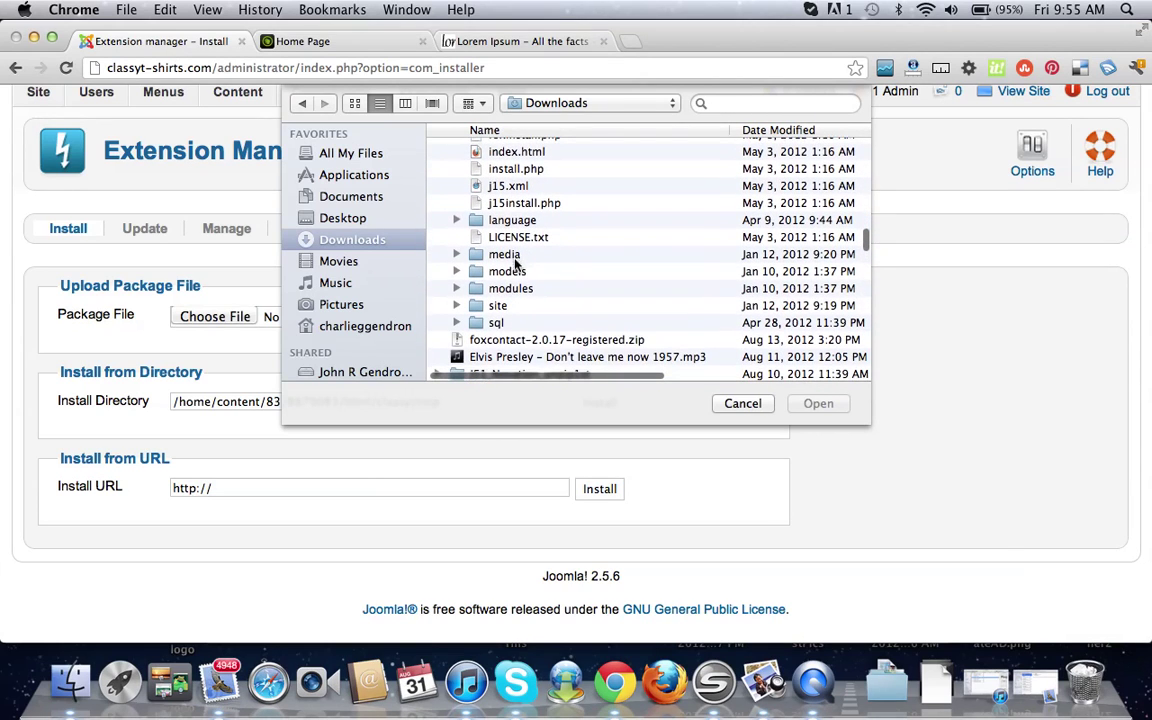
pyautogui.click(527, 340)
pyautogui.click(820, 403)
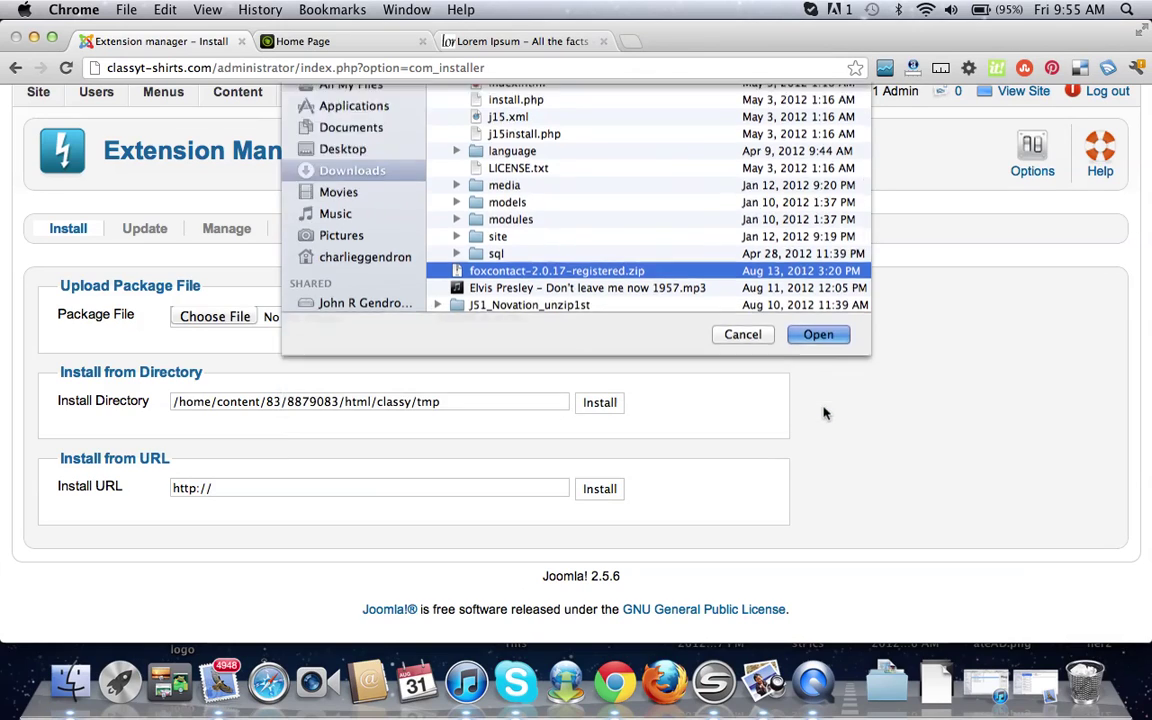
pyautogui.click(481, 316)
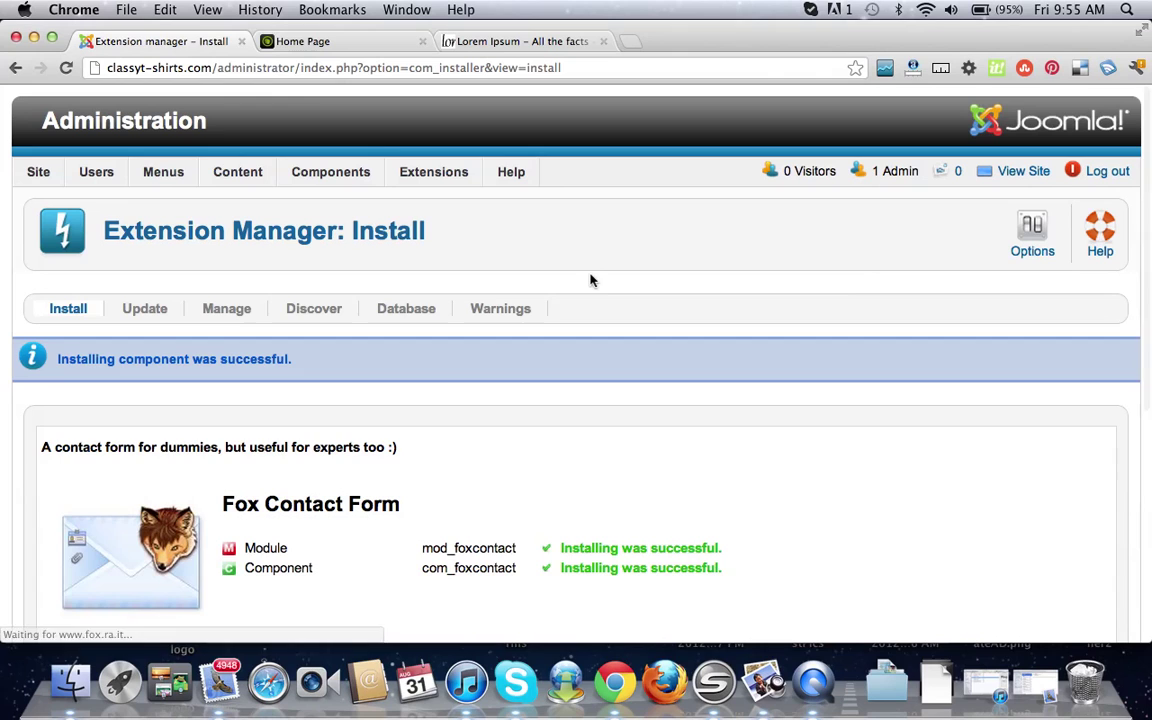
pyautogui.scroll(-1, 643, 290)
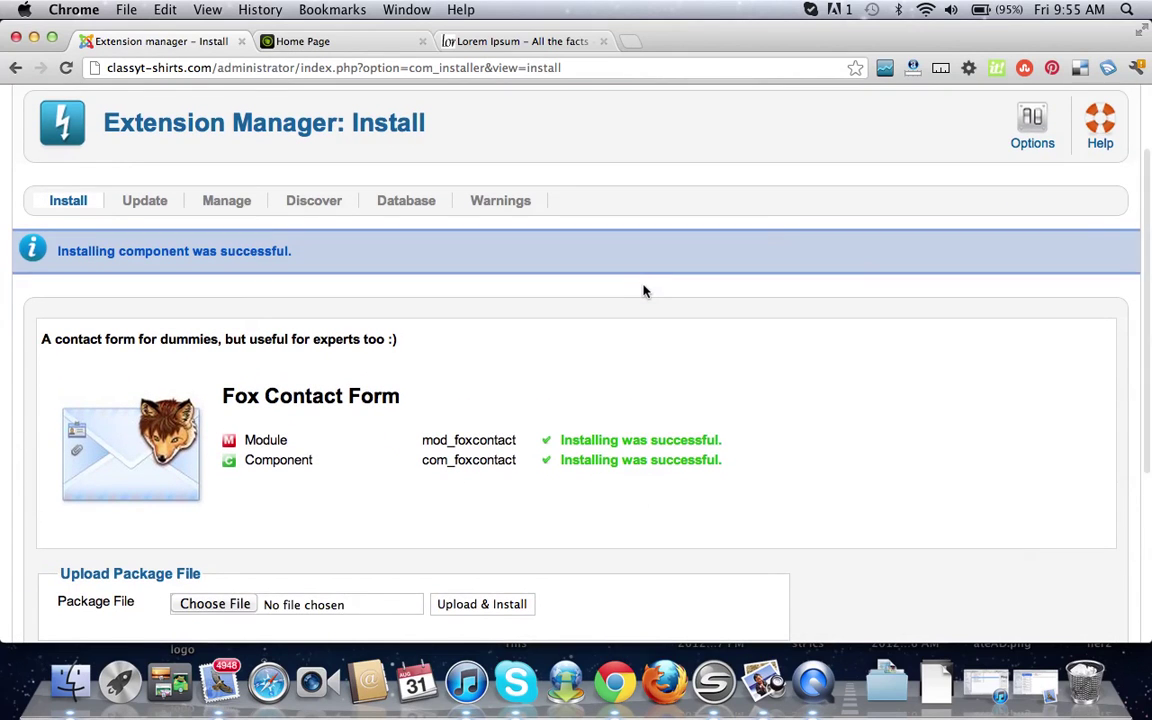
pyautogui.scroll(-3, 643, 288)
pyautogui.scroll(-3, 643, 289)
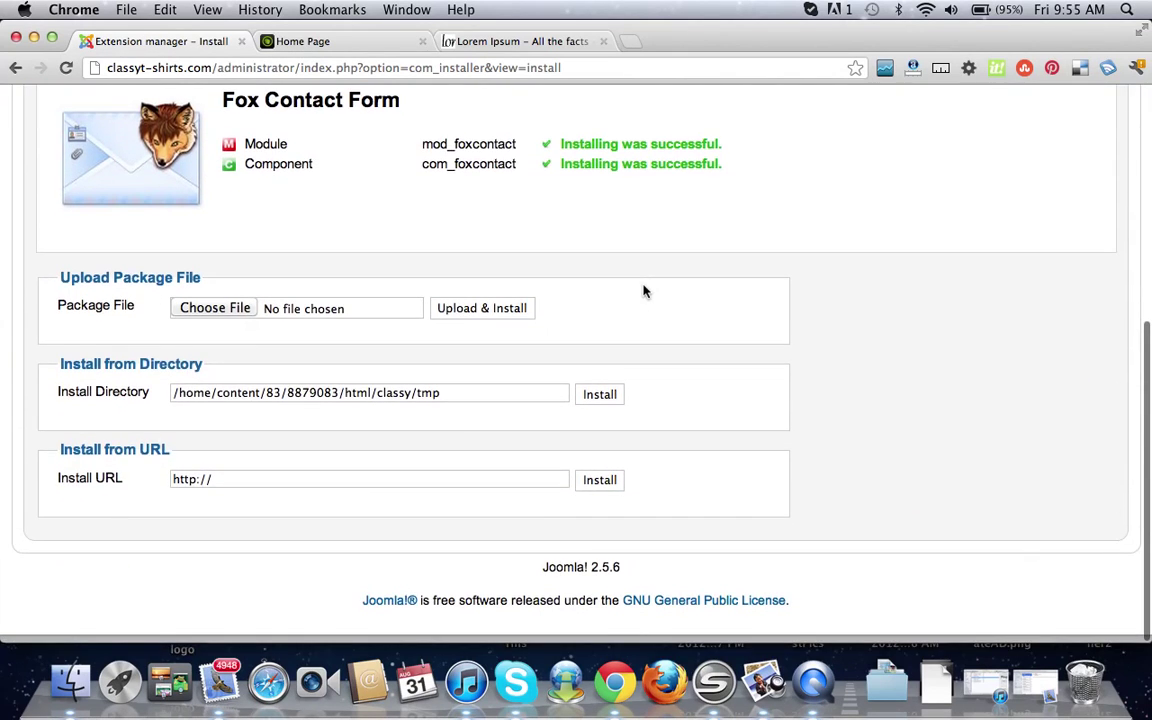
pyautogui.scroll(8, 643, 290)
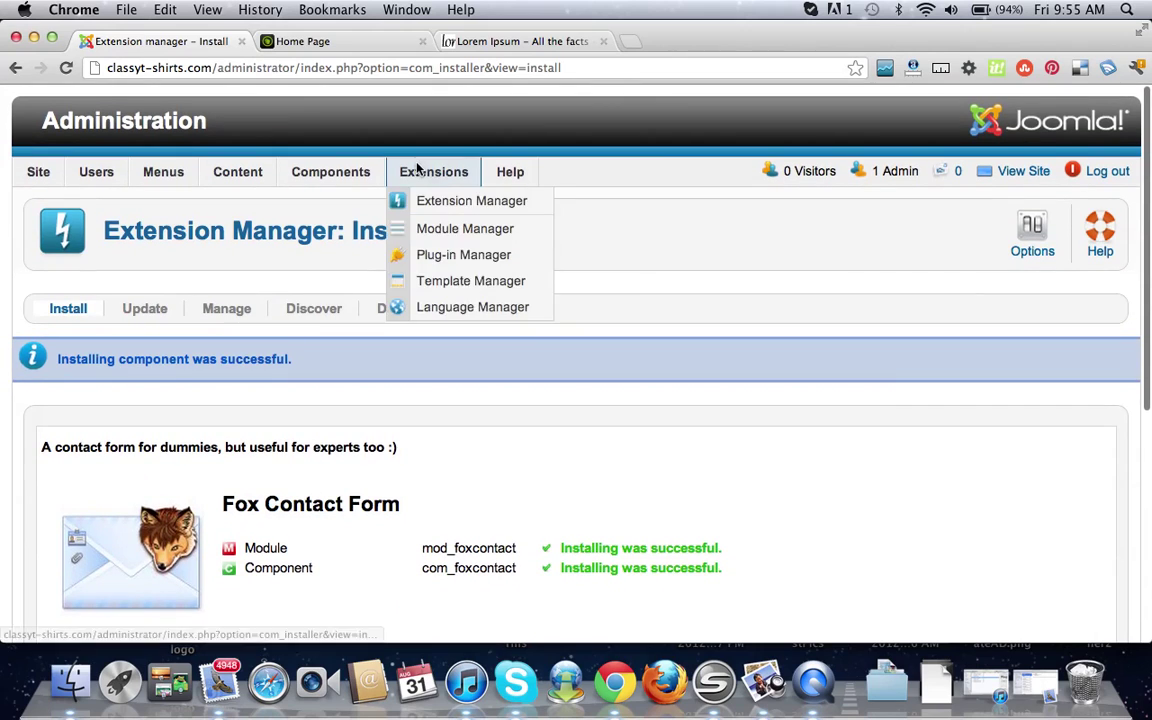
pyautogui.scroll(-1, 236, 166)
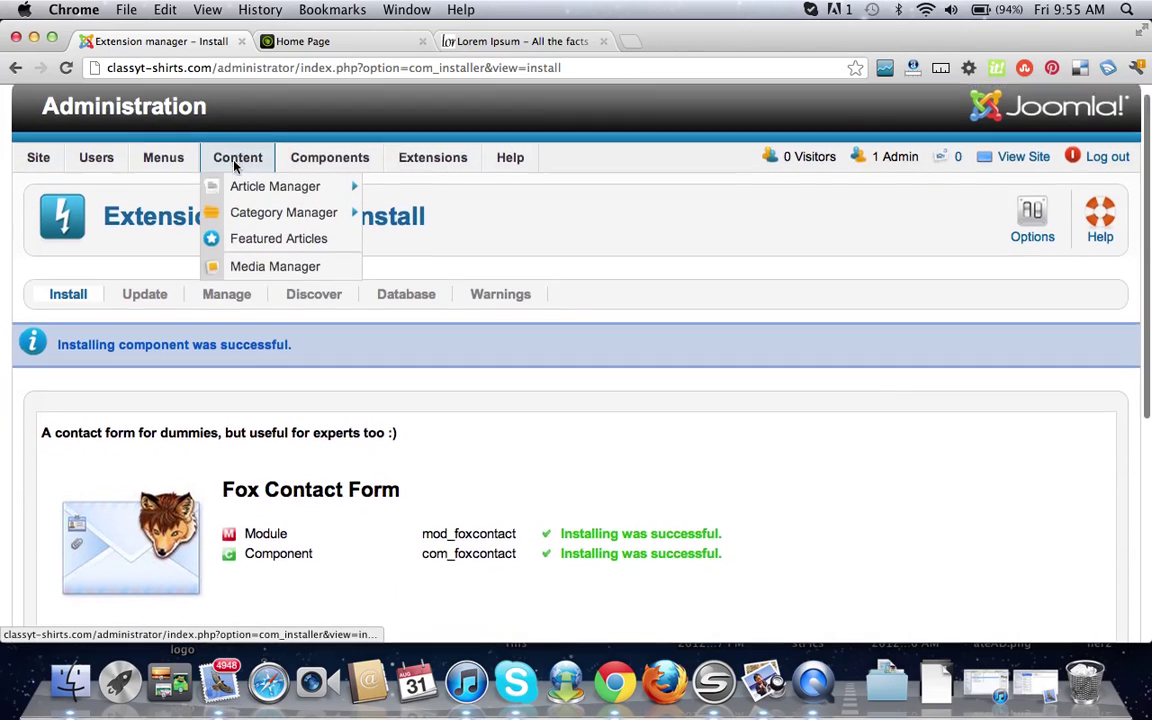
pyautogui.scroll(-3, 236, 166)
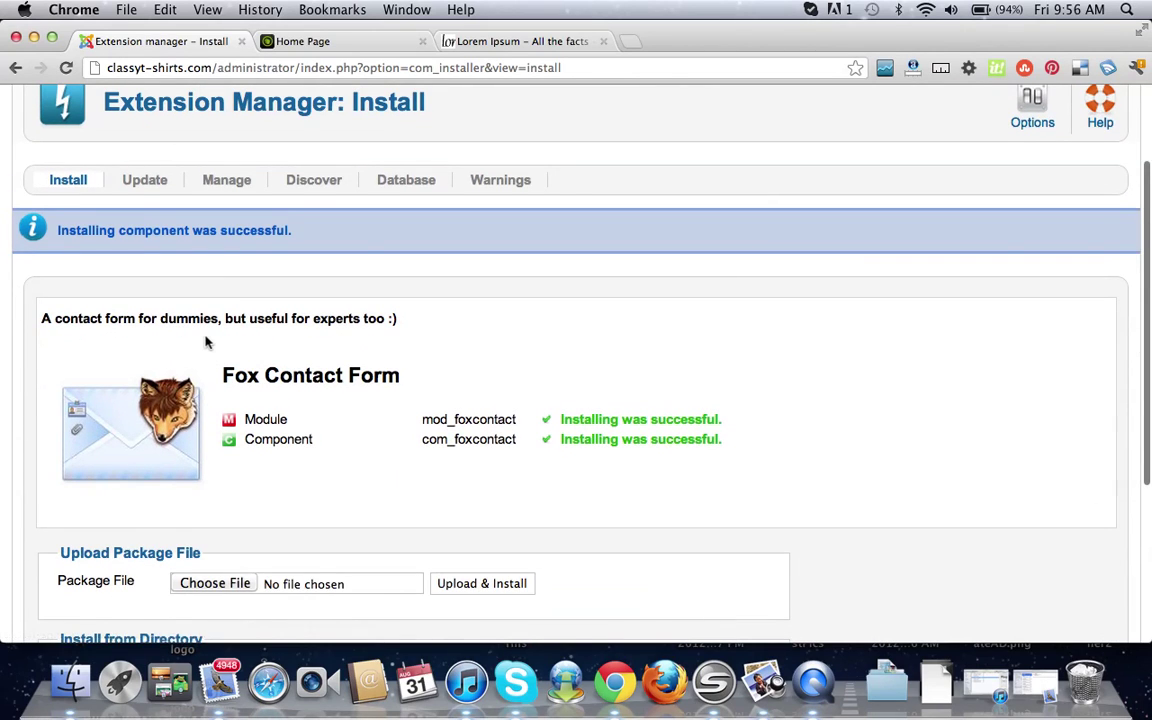
pyautogui.scroll(3, 205, 340)
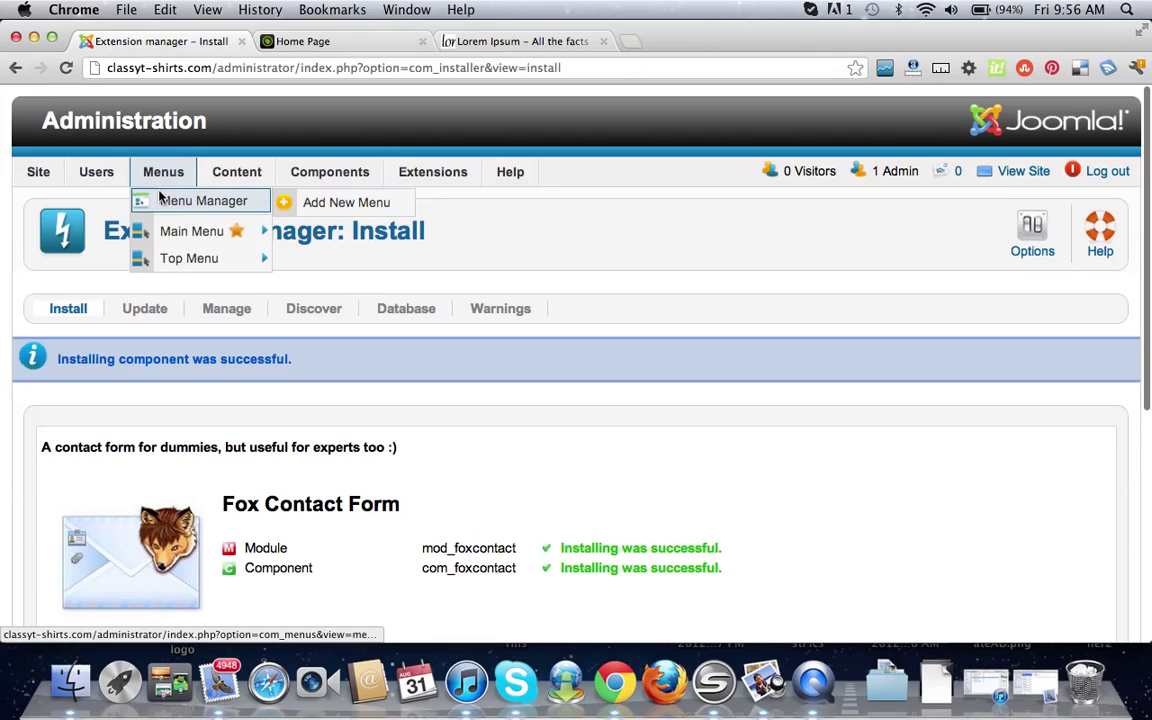
pyautogui.moveTo(189, 259)
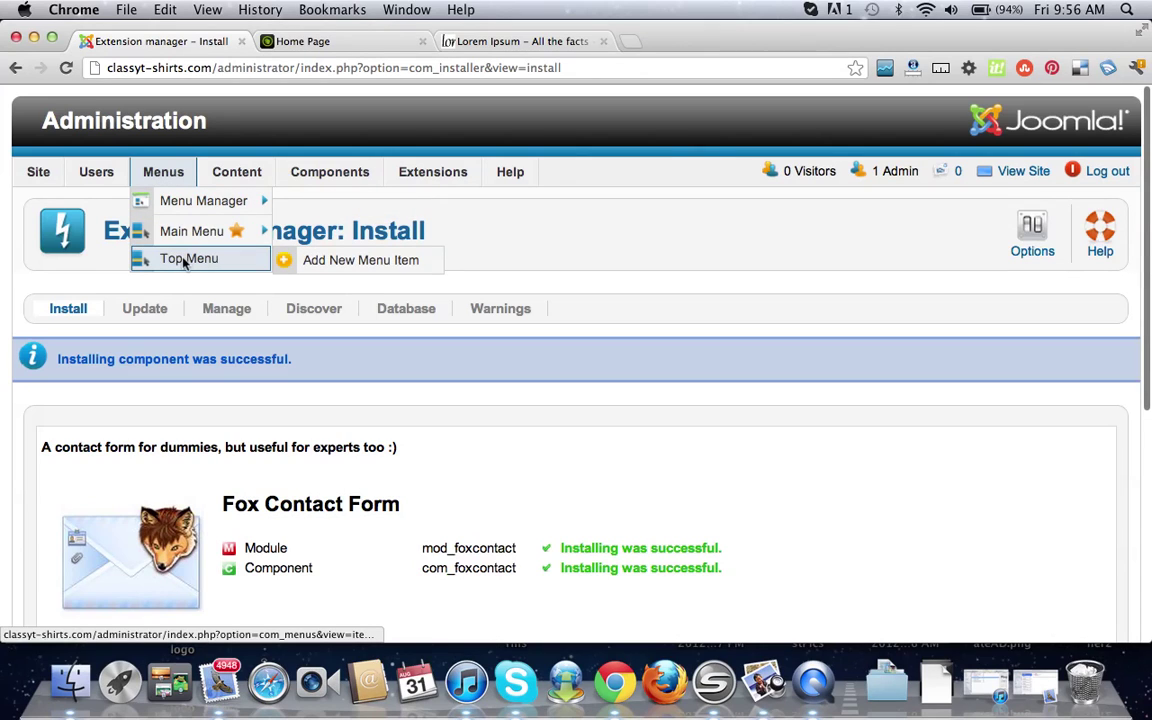
# Open the Top Menu items, check the live site's menu, and start a new menu item.
pyautogui.click(188, 260)
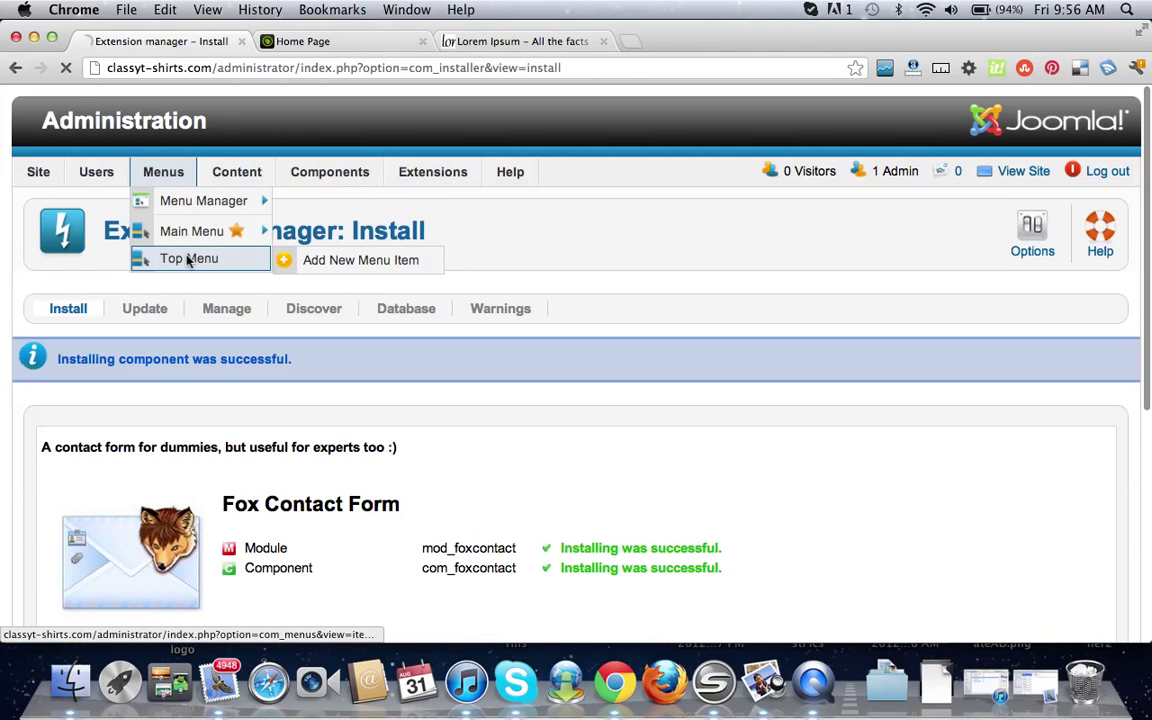
pyautogui.click(309, 46)
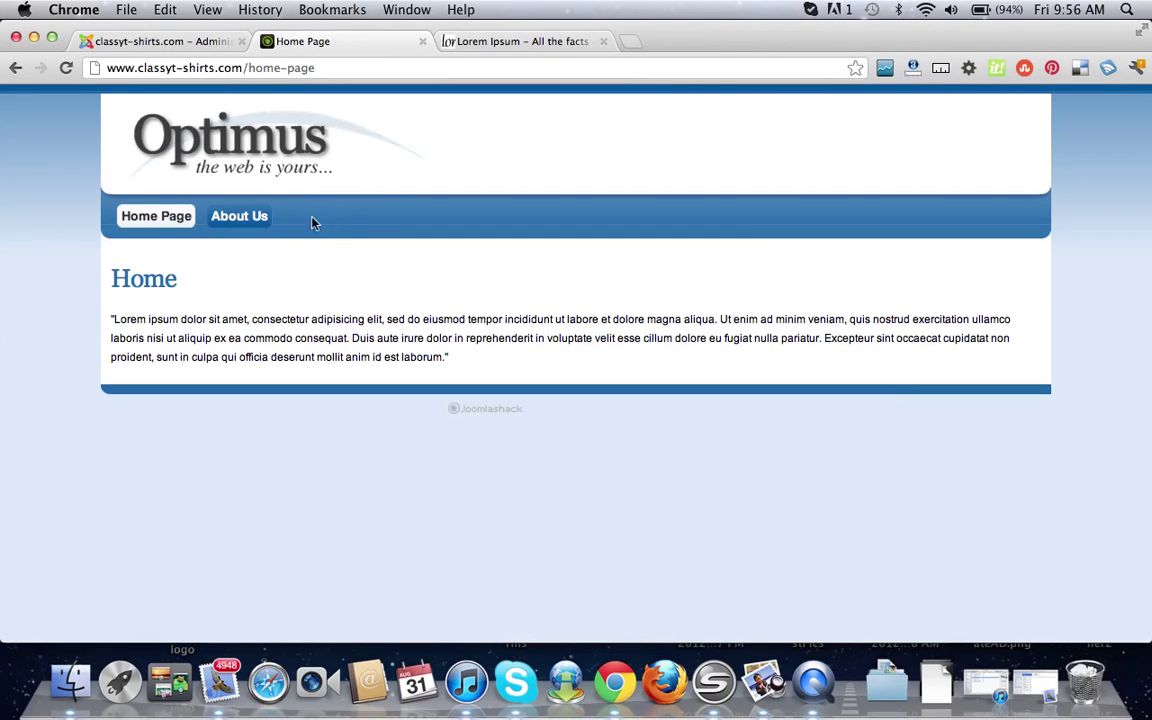
pyautogui.click(150, 41)
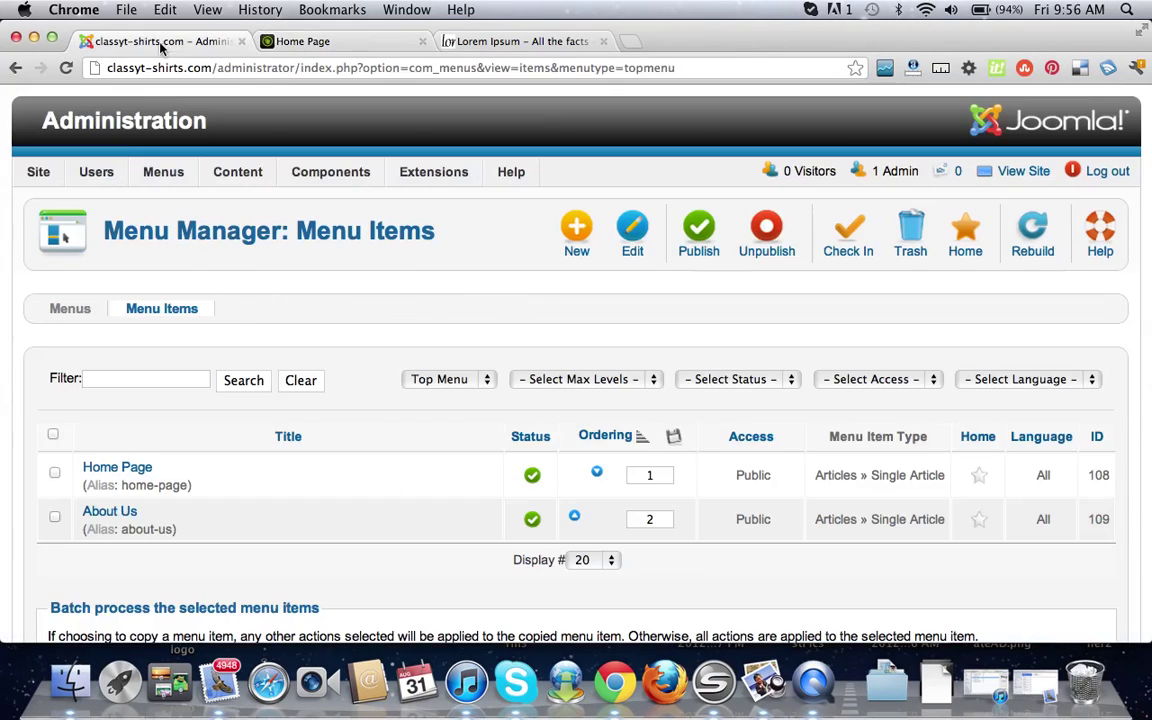
pyautogui.scroll(-2, 420, 318)
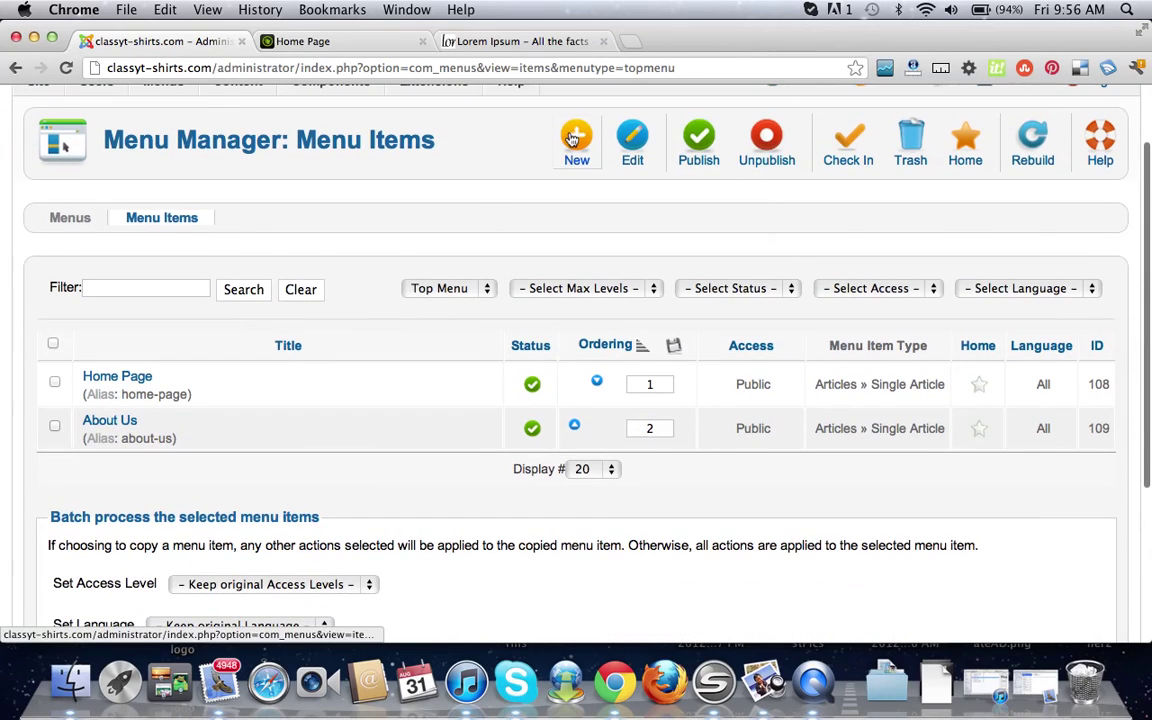
pyautogui.click(505, 140)
# Set the new item's menu item type to Fox Contact page.
pyautogui.scroll(-2, 366, 228)
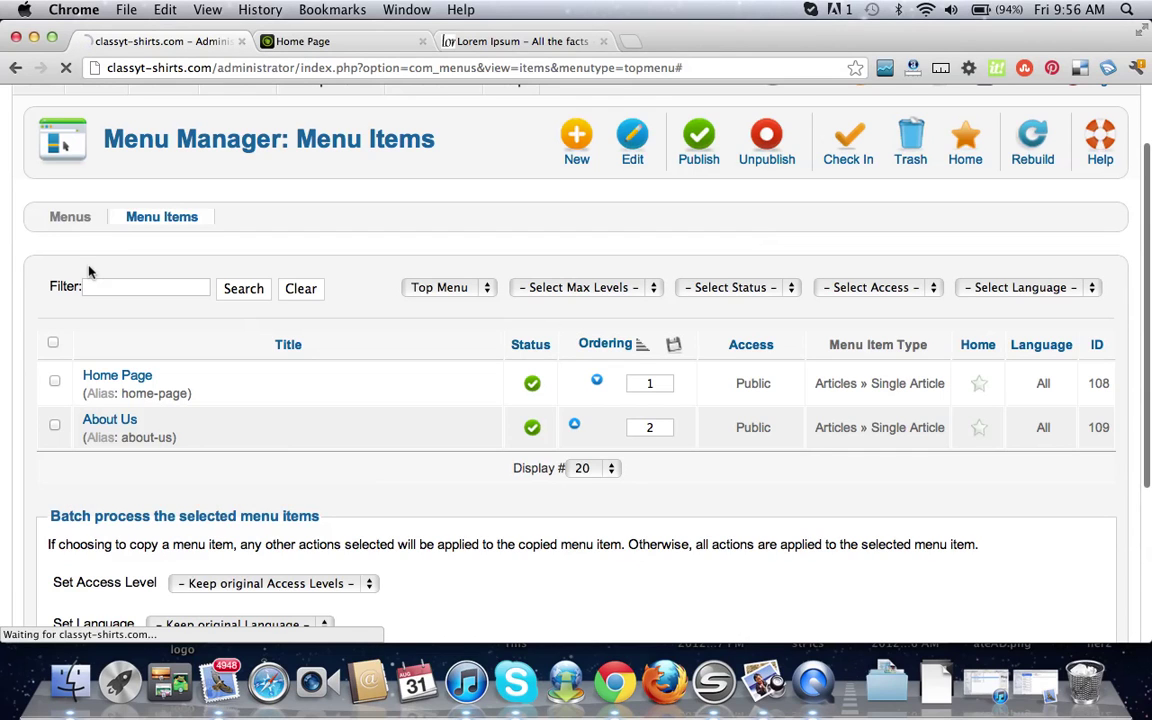
pyautogui.scroll(-3, 584, 311)
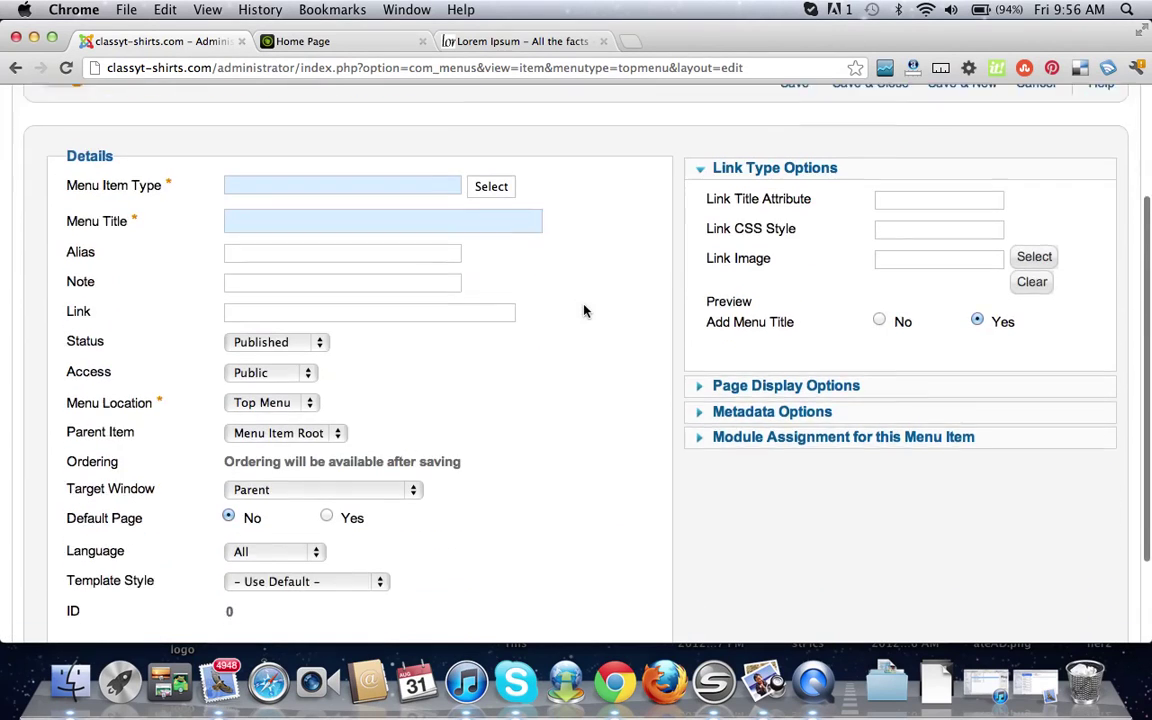
pyautogui.scroll(1, 584, 311)
pyautogui.click(491, 224)
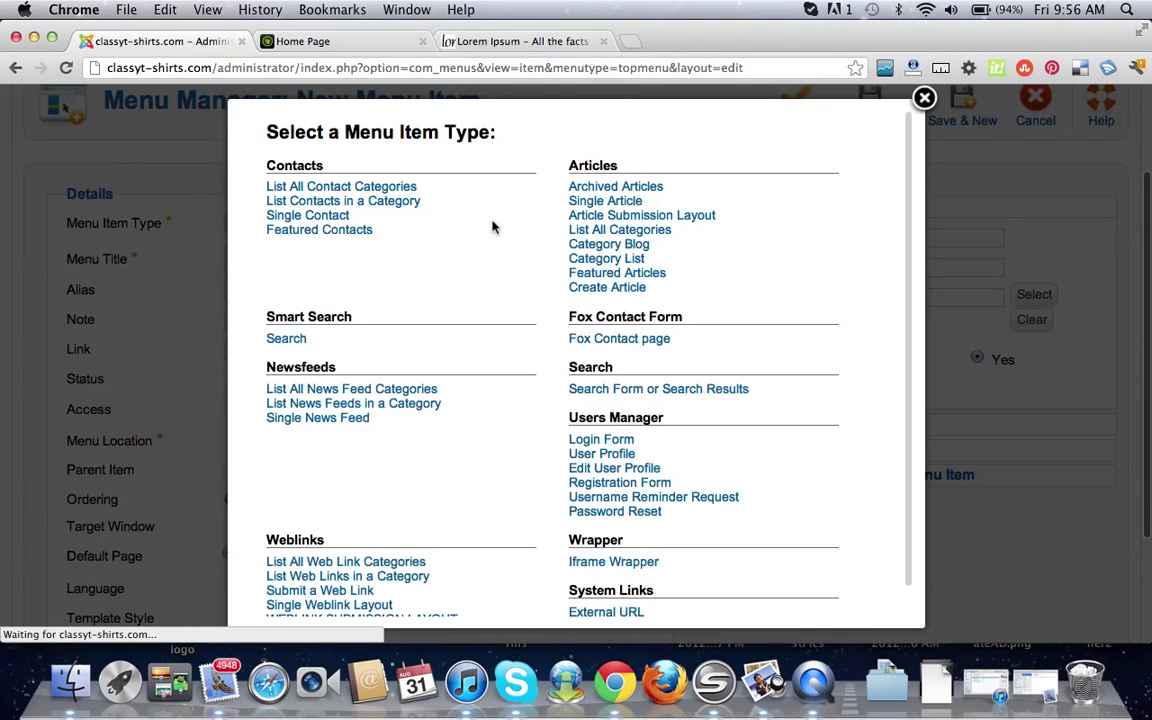
pyautogui.scroll(-2, 520, 251)
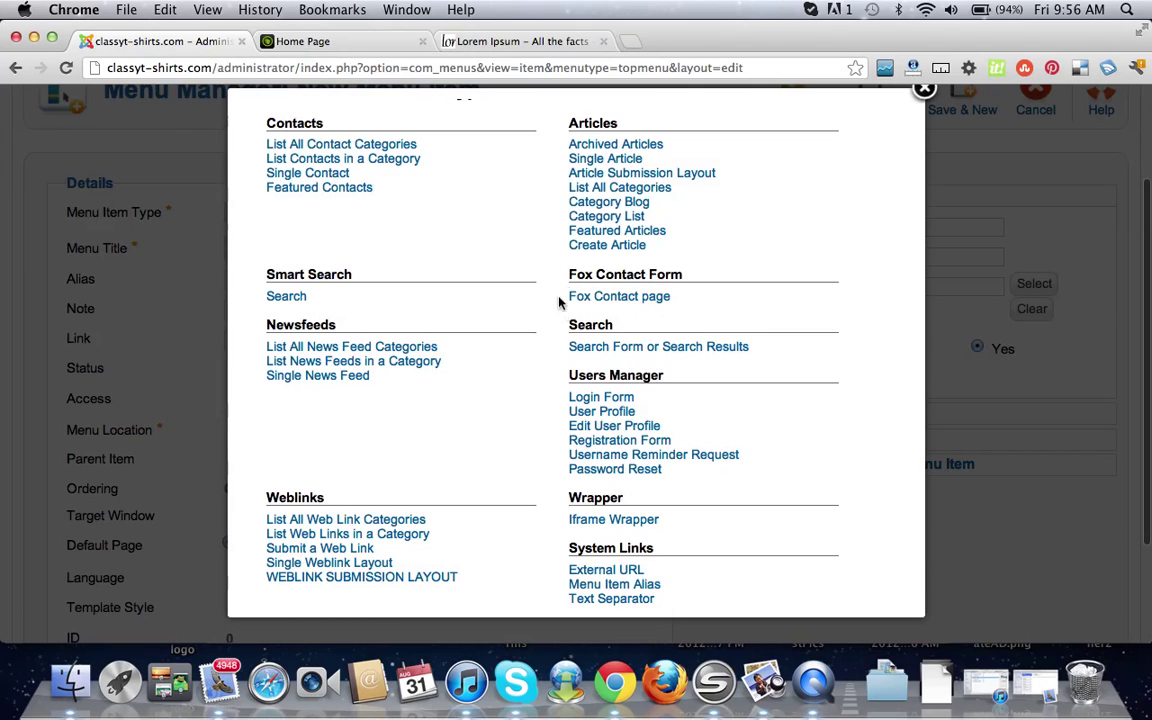
pyautogui.click(625, 300)
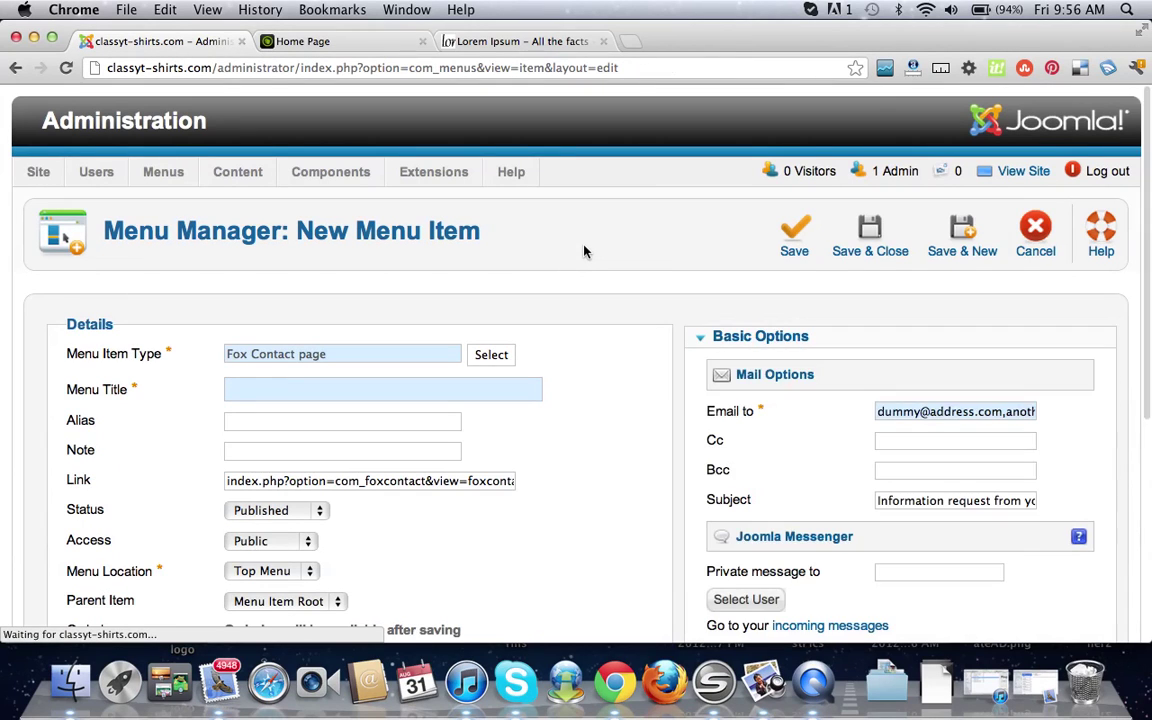
# Title the menu item 'Contact Us' and keep Top Menu as its location.
pyautogui.scroll(-2, 585, 251)
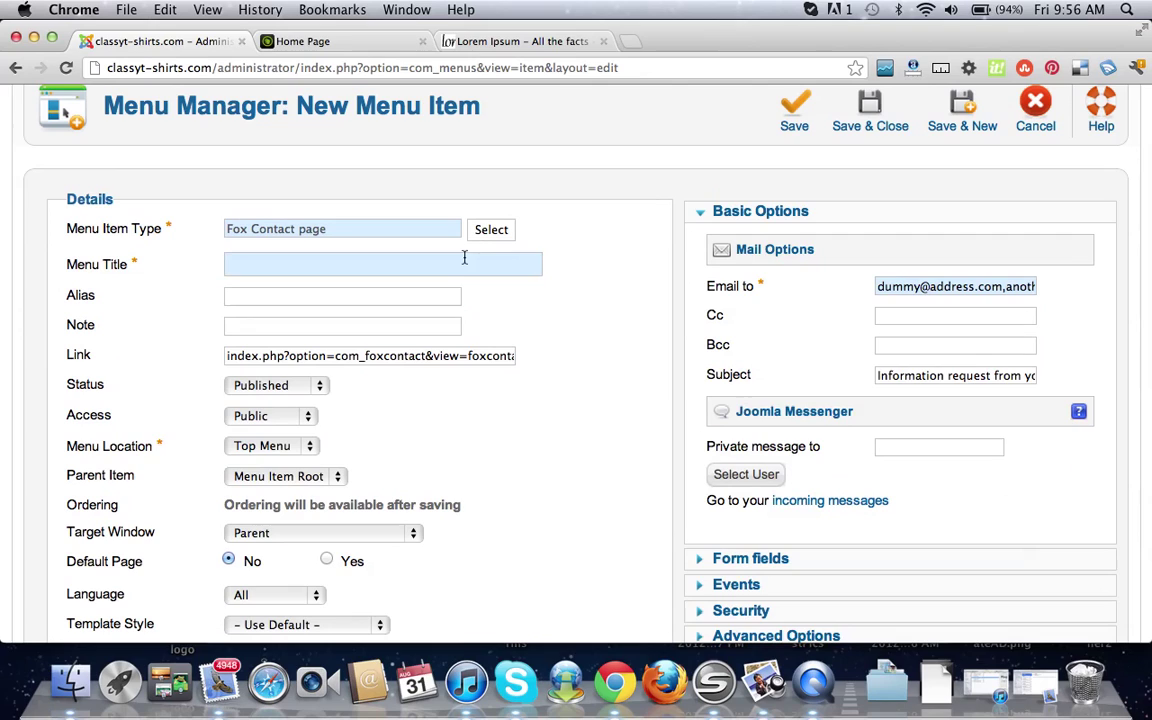
pyautogui.write('Contact')
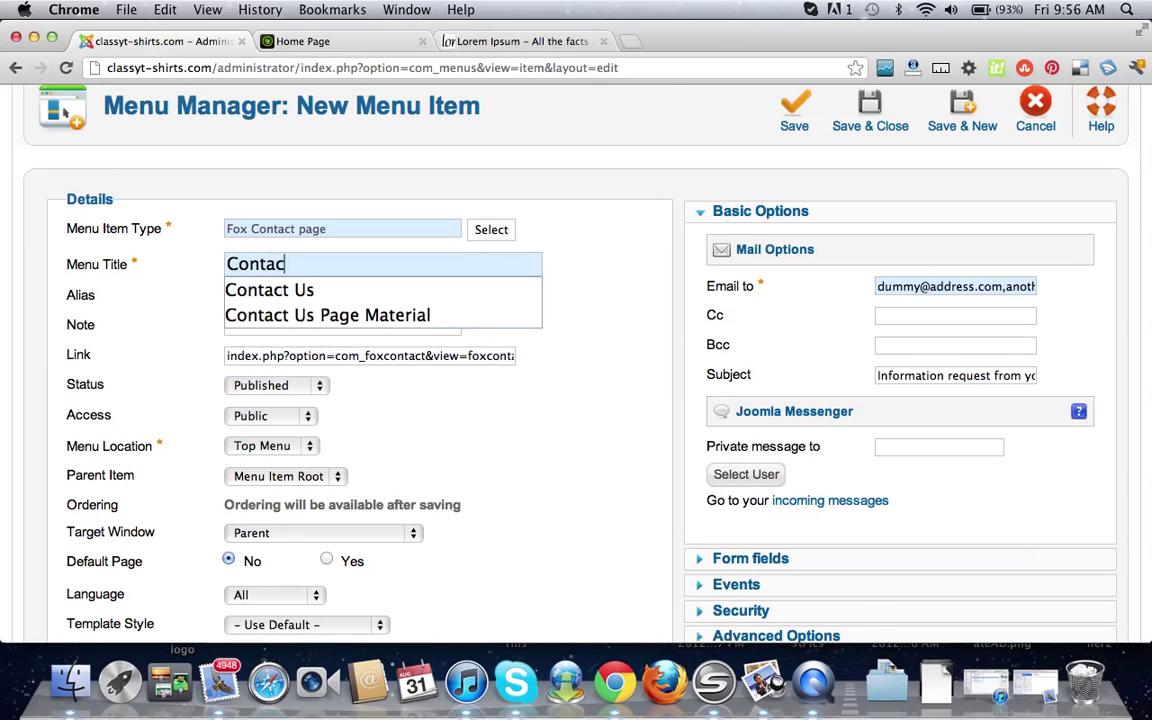
pyautogui.write(' Us')
pyautogui.press('Escape')
pyautogui.scroll(-3, 593, 278)
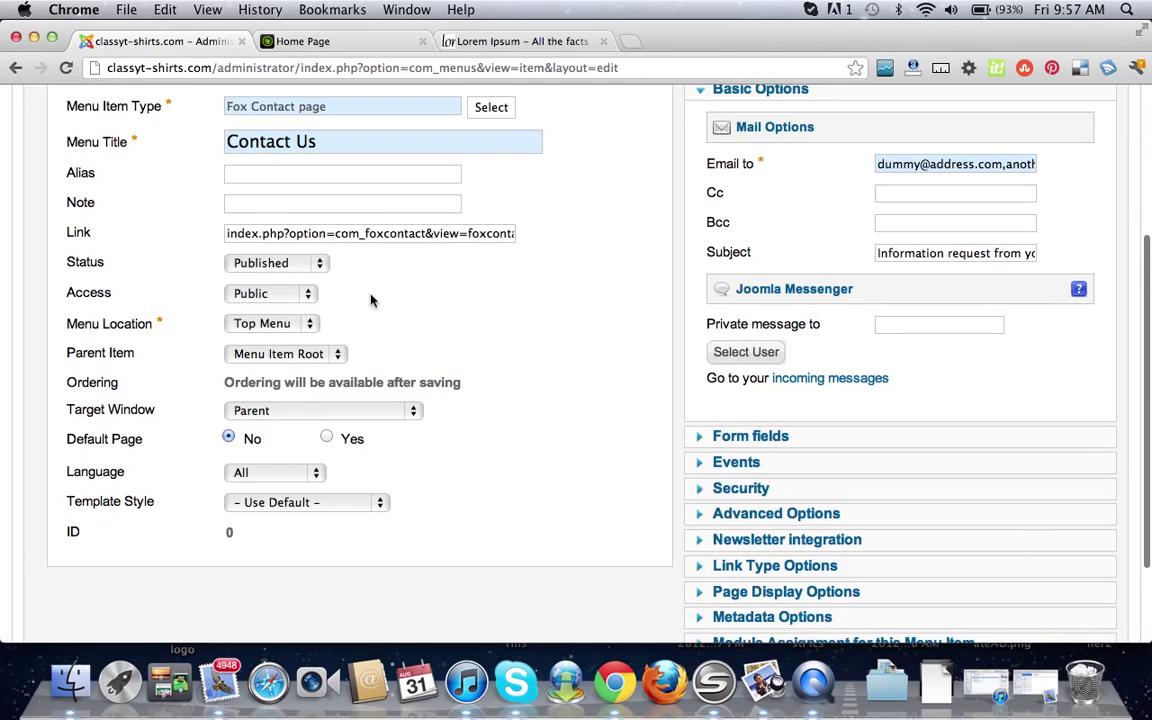
pyautogui.click(309, 323)
pyautogui.click(645, 306)
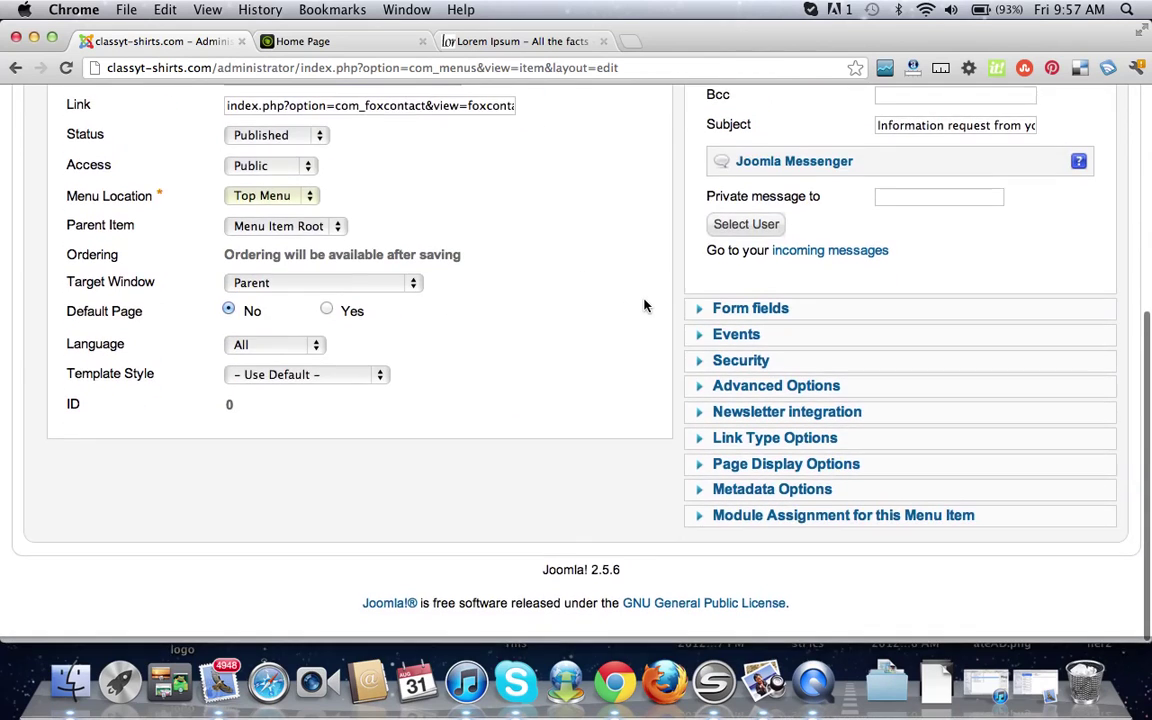
pyautogui.scroll(5, 644, 305)
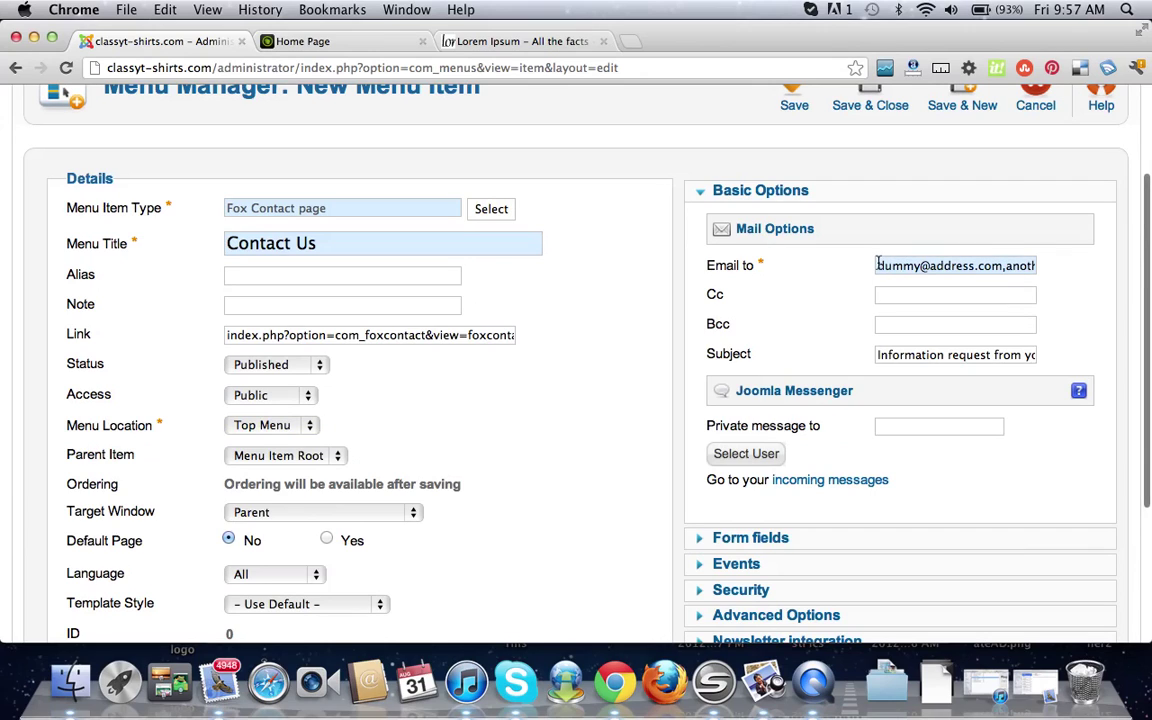
pyautogui.moveTo(877, 265)
pyautogui.mouseDown()
pyautogui.moveTo(1040, 267)
pyautogui.moveTo(841, 264)
pyautogui.mouseUp()
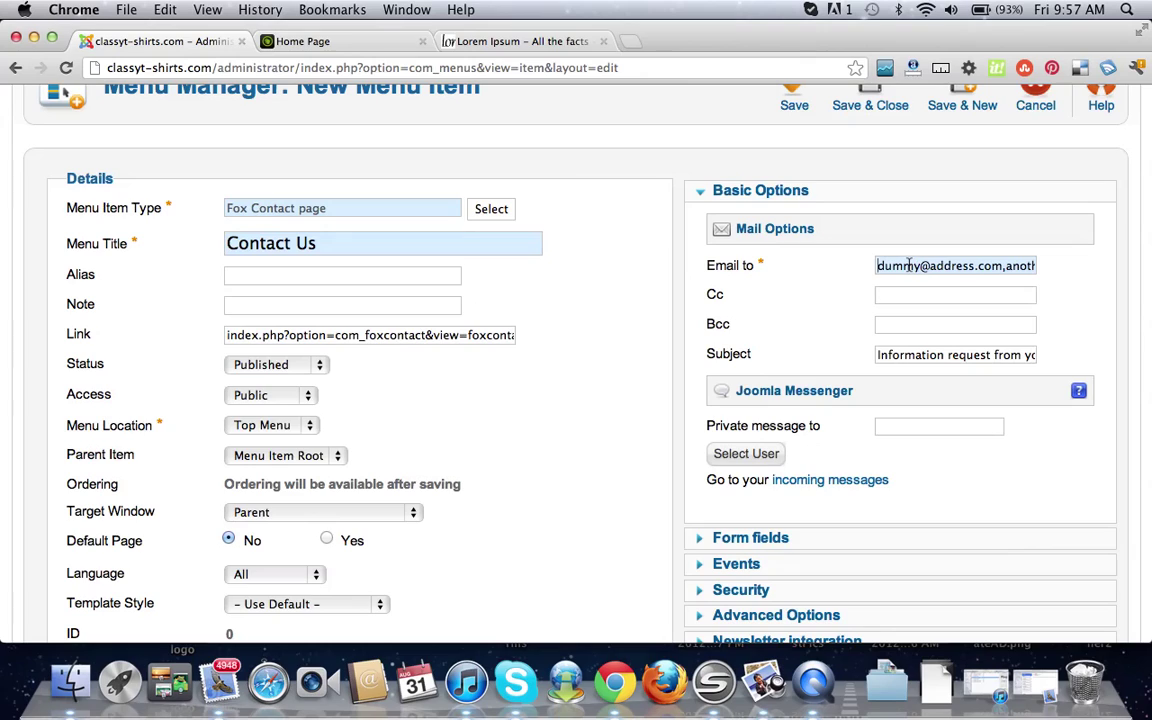
pyautogui.press('BackSpace')
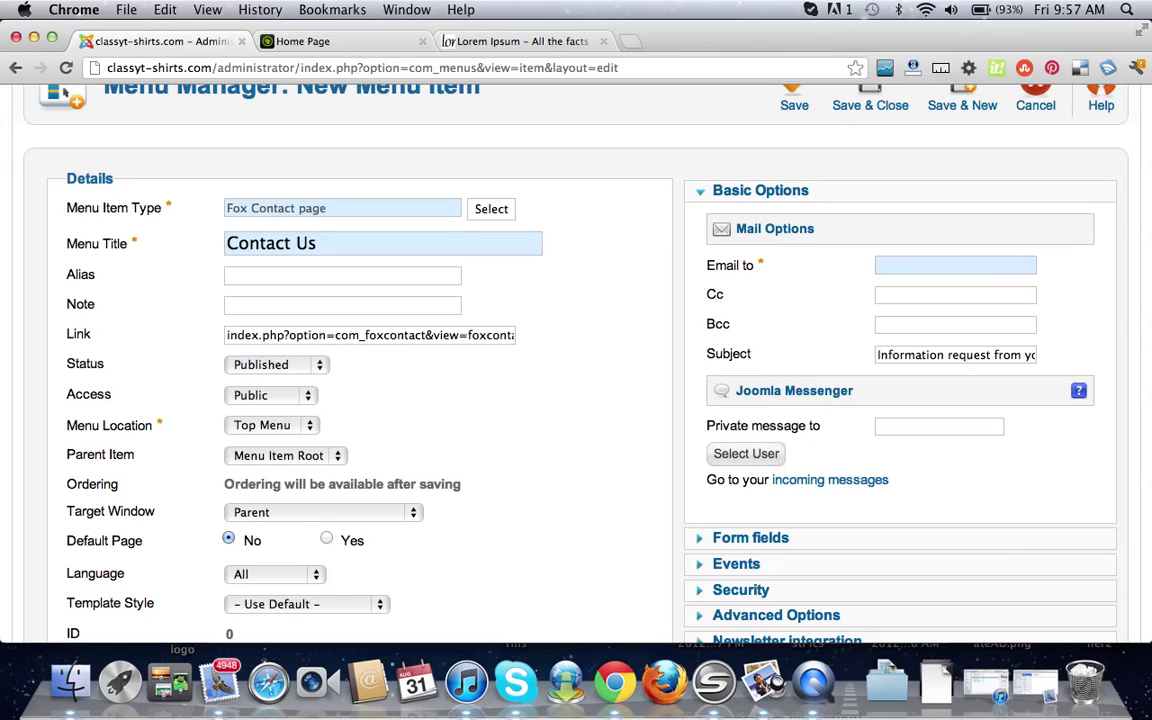
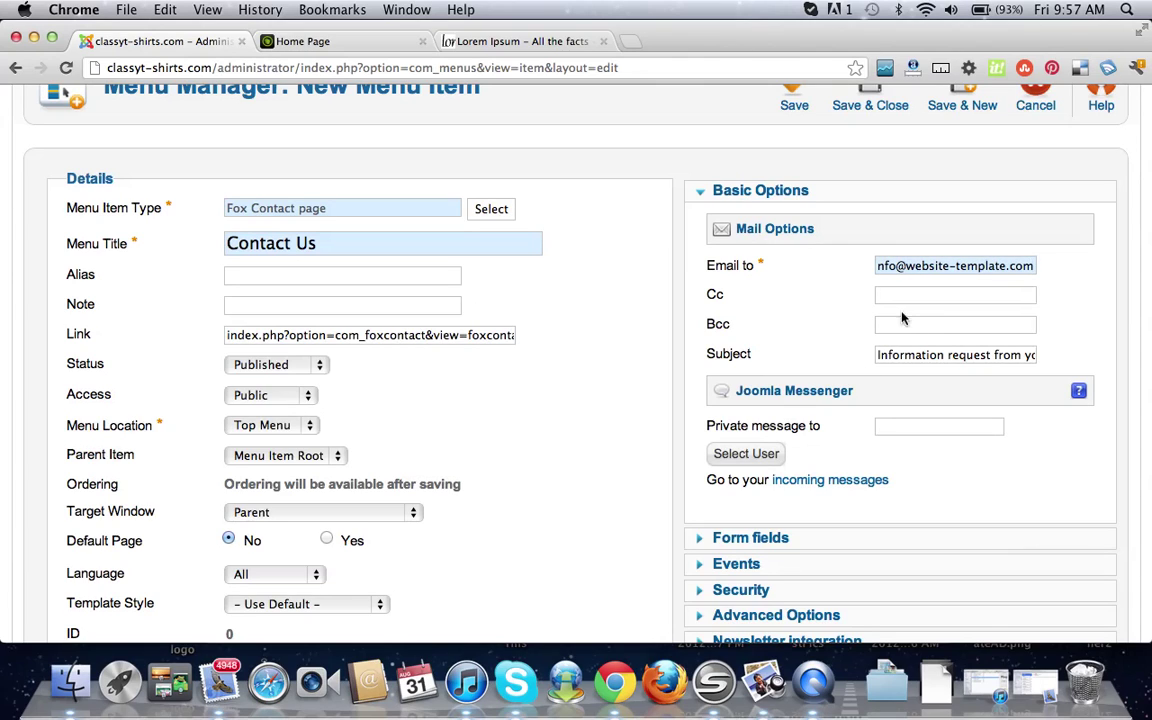
pyautogui.click(904, 294)
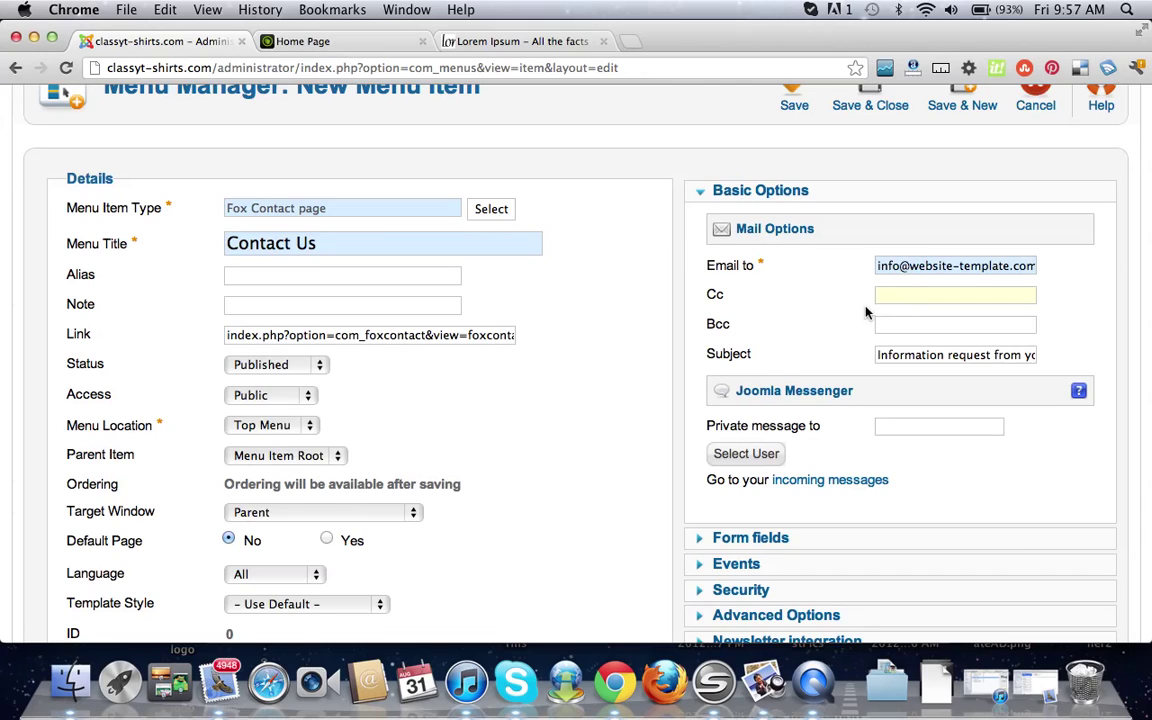
pyautogui.scroll(-1, 866, 313)
pyautogui.tripleClick(913, 340)
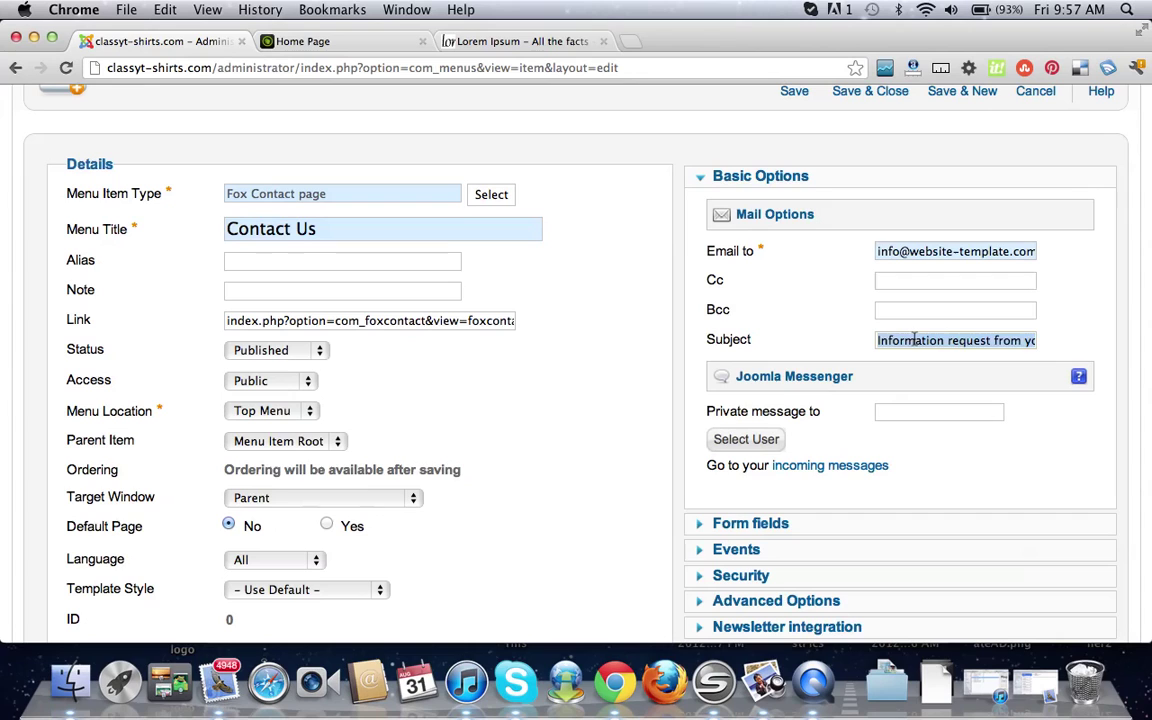
pyautogui.write('Form Sub')
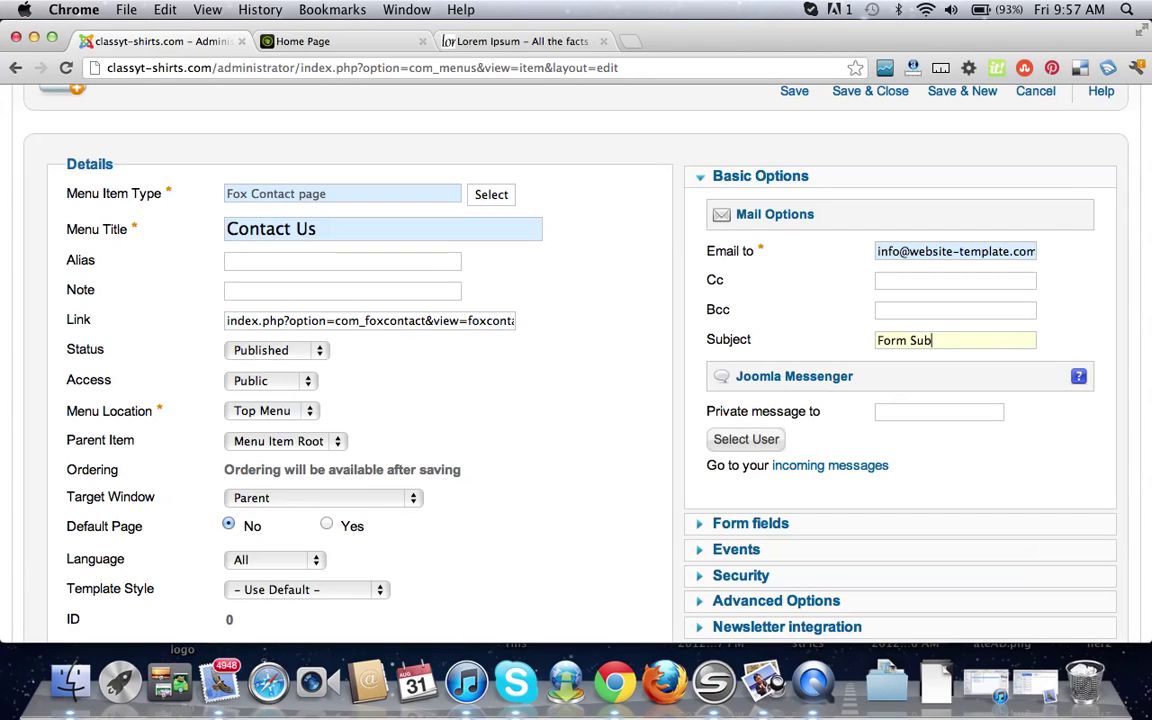
pyautogui.write('mission')
# Replace the Page top text with 'Call customer support Monday-Friday 7am-6pm'.
pyautogui.scroll(-5, 828, 364)
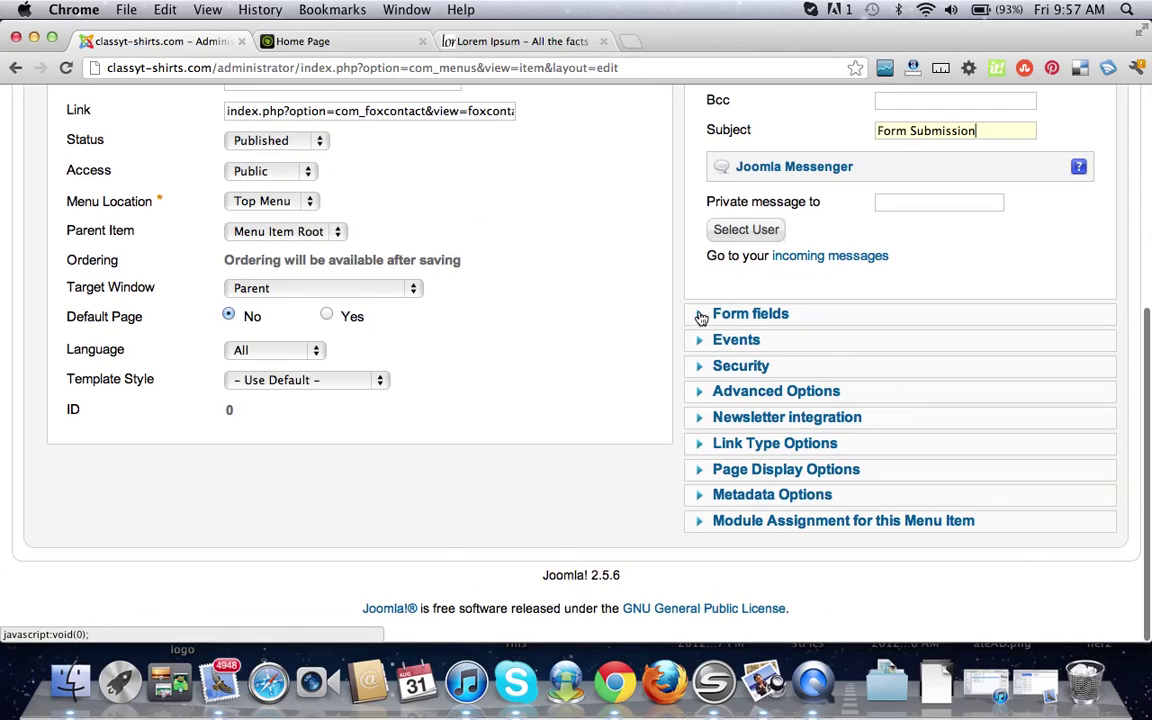
pyautogui.click(708, 314)
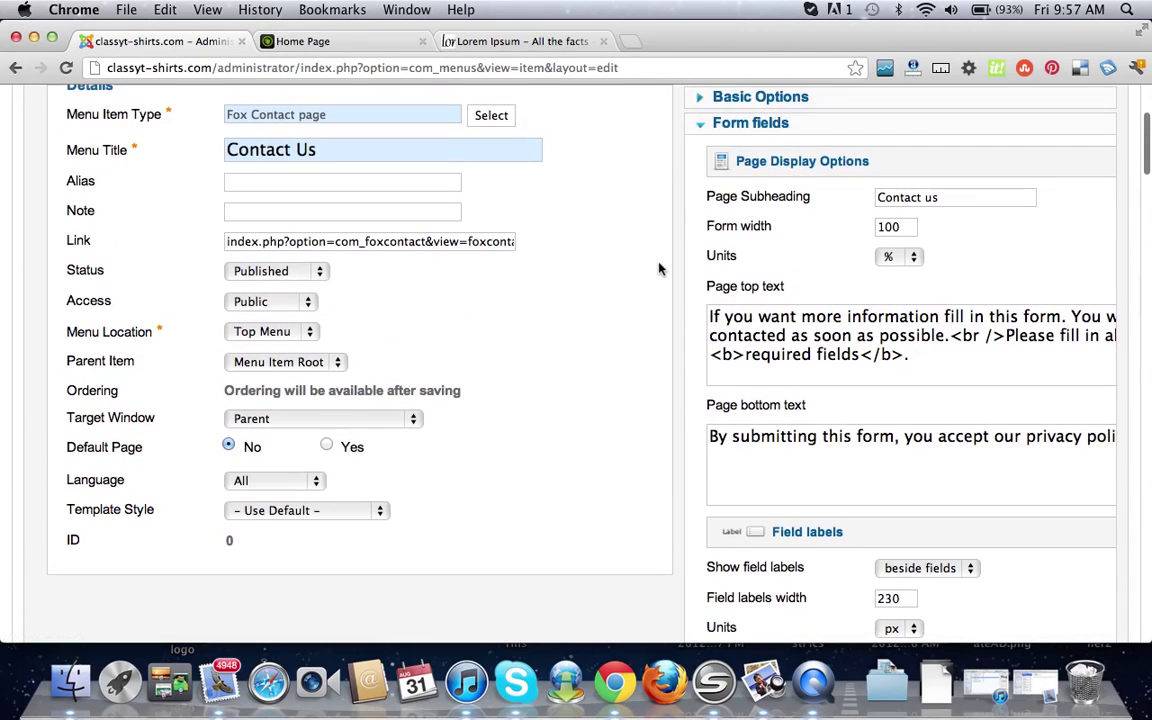
pyautogui.scroll(-1, 800, 320)
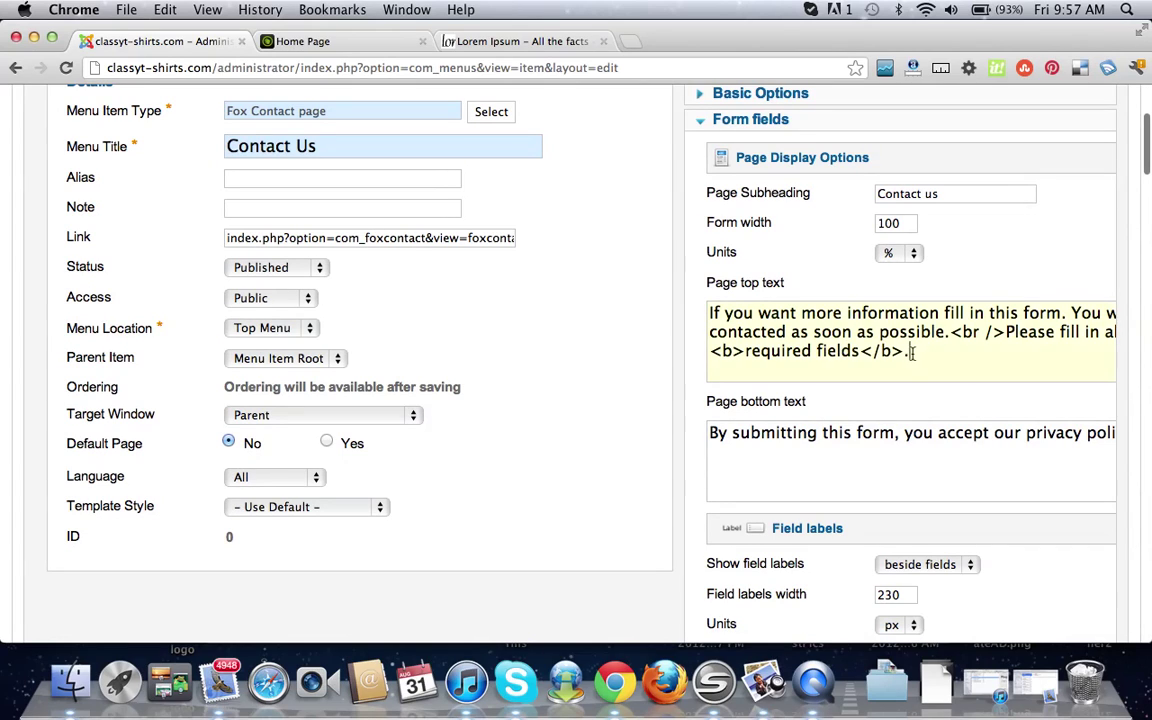
pyautogui.moveTo(952, 368); pyautogui.dragTo(701, 313)
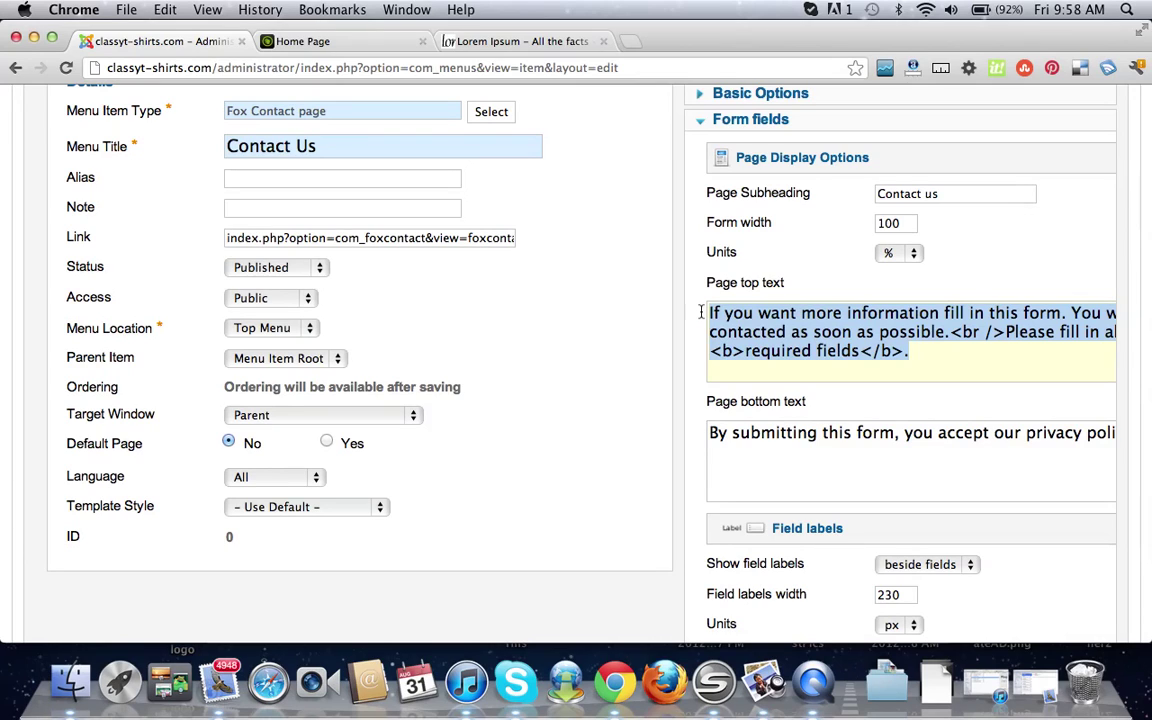
pyautogui.press('BackSpace')
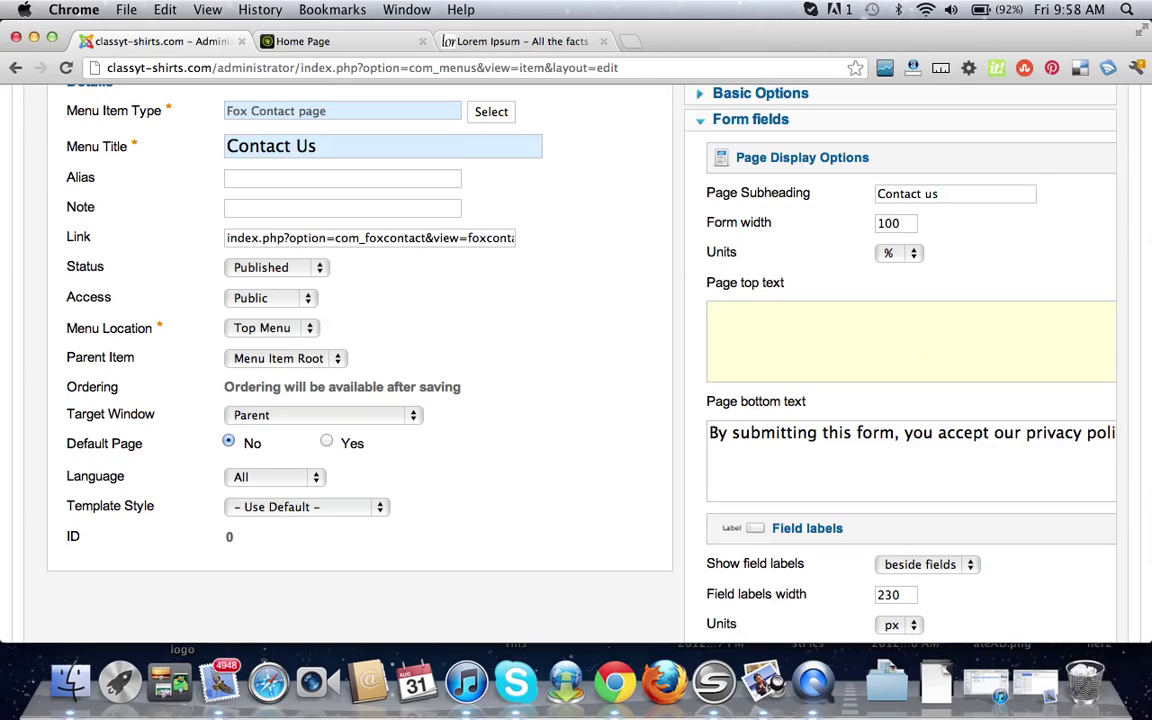
pyautogui.write('Call cus')
pyautogui.write('tomer suppor')
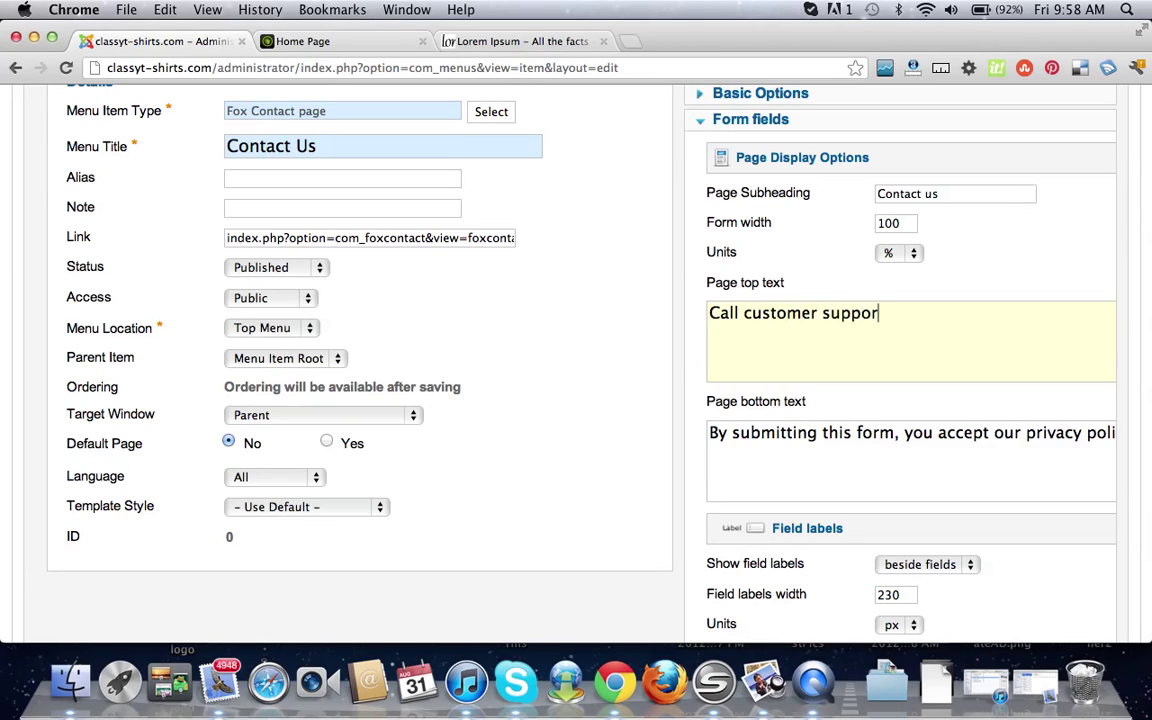
pyautogui.write('t ')
pyautogui.write('Monda')
pyautogui.write('y-F')
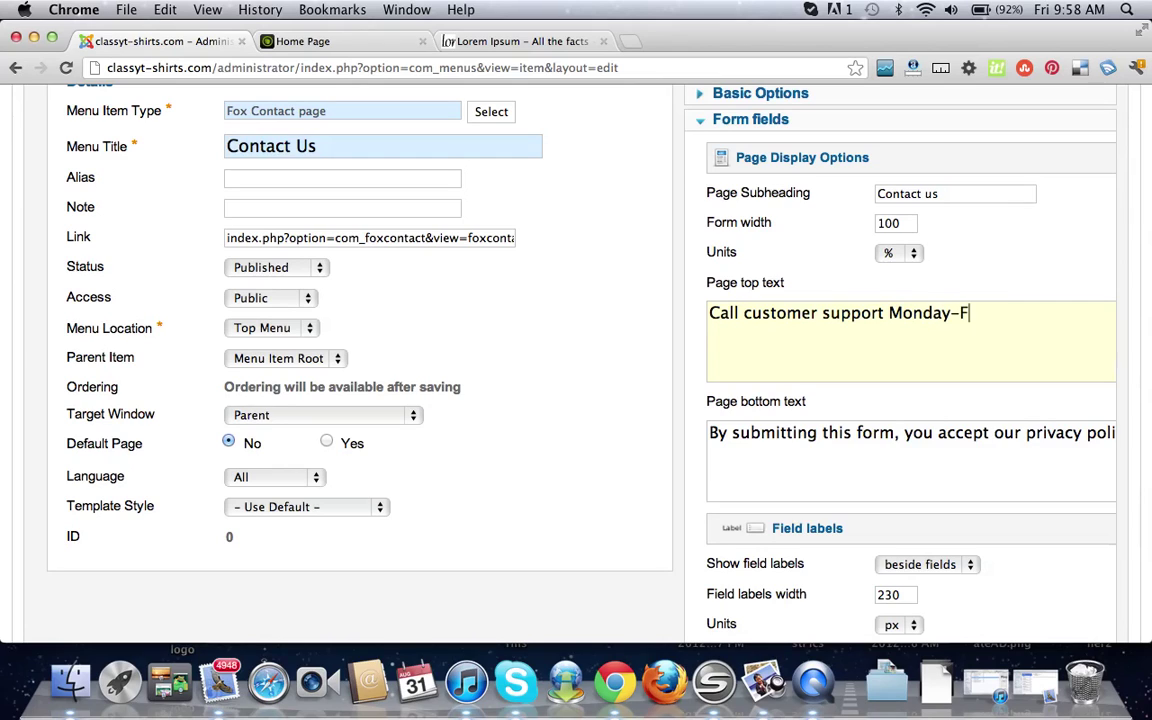
pyautogui.write('riday ')
pyautogui.write('7')
pyautogui.write('am-')
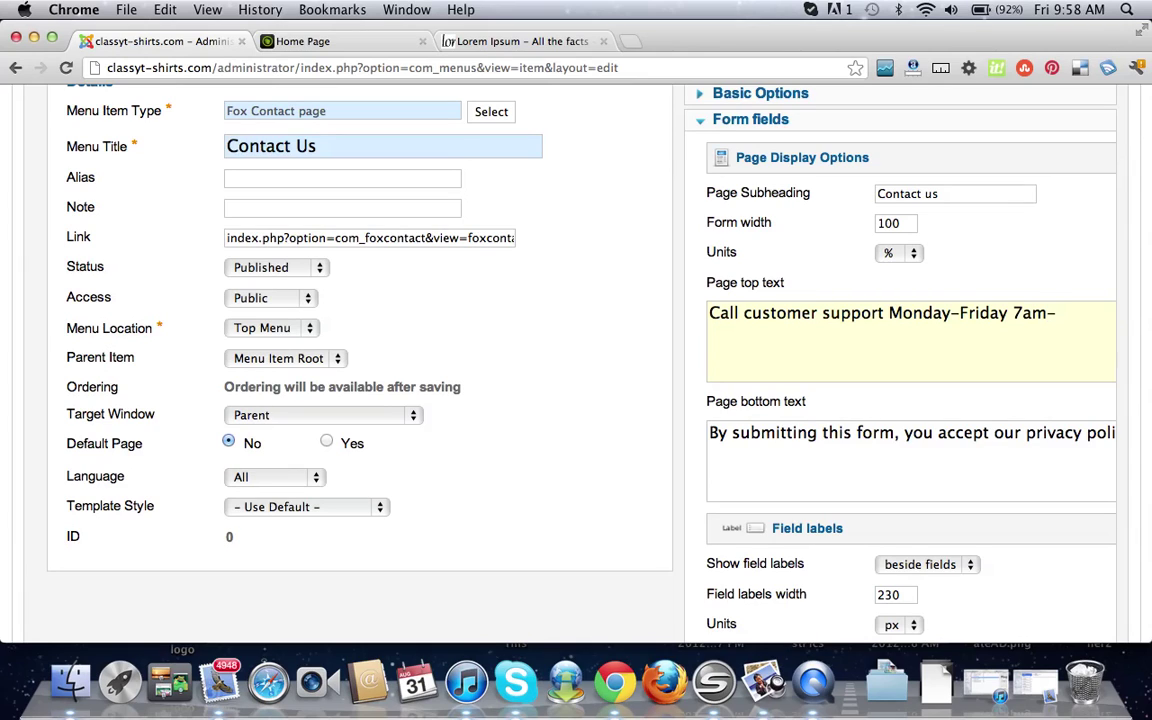
pyautogui.write('6p')
pyautogui.write('m')
pyautogui.click(940, 193)
pyautogui.tripleClick(940, 193)
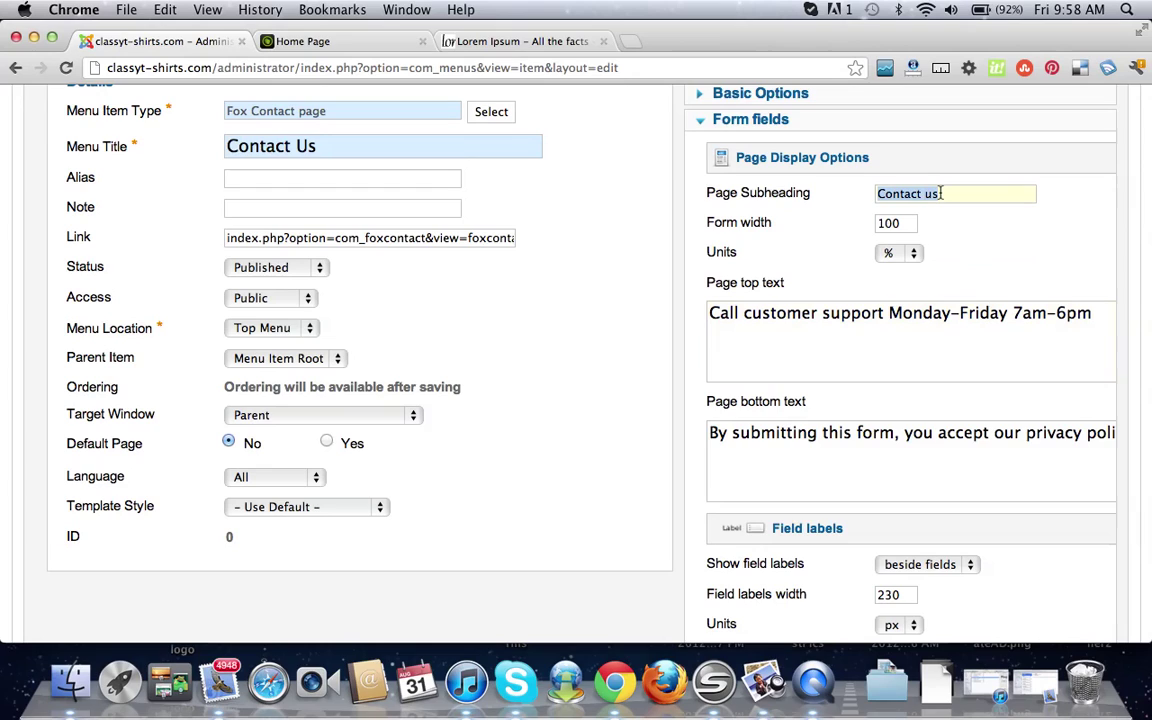
pyautogui.write('Call Toll F')
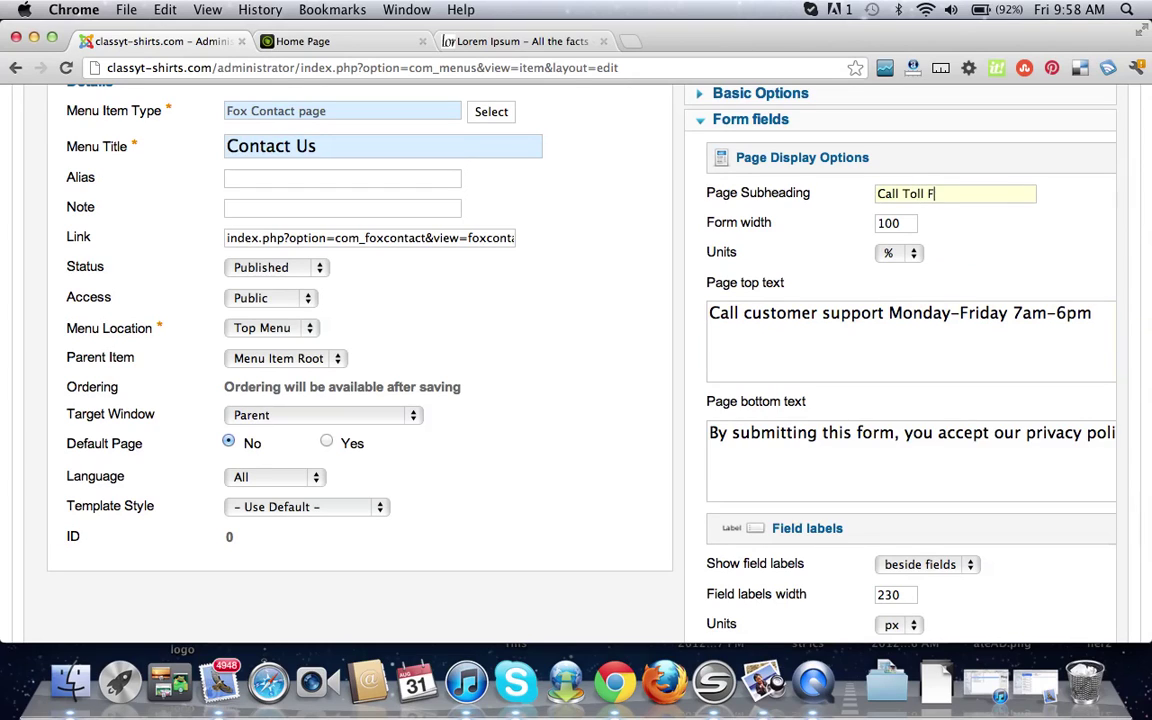
pyautogui.write('ree 1')
pyautogui.write('-80')
pyautogui.write('0-')
pyautogui.write('000-')
pyautogui.write('0000')
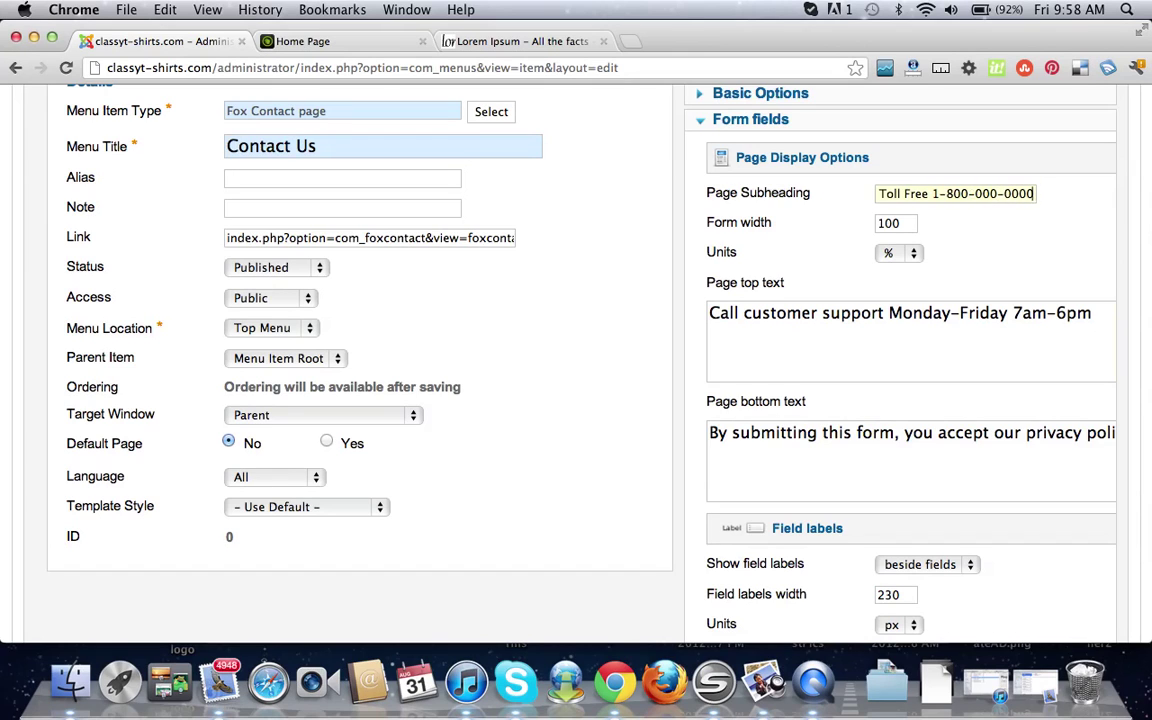
# Change the name request prompt from 'Your name' to 'Name:'.
pyautogui.scroll(-3, 850, 360)
pyautogui.scroll(-2, 848, 290)
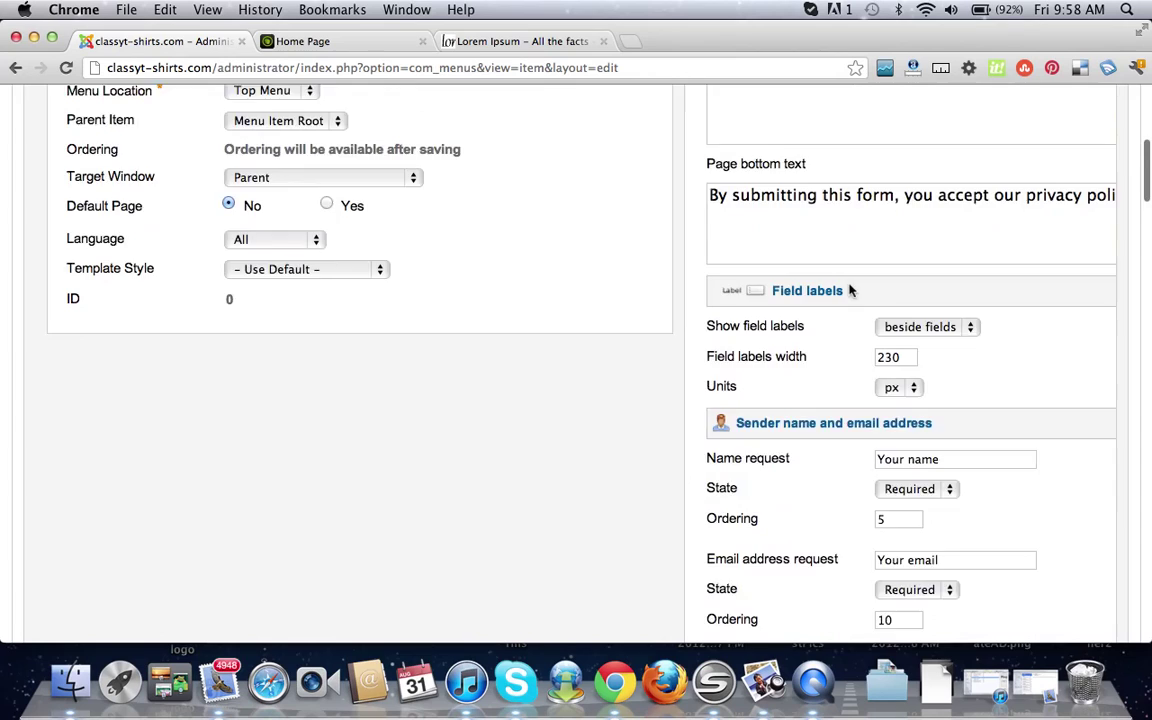
pyautogui.scroll(-4, 850, 290)
pyautogui.scroll(-1, 850, 290)
pyautogui.scroll(-1, 850, 290)
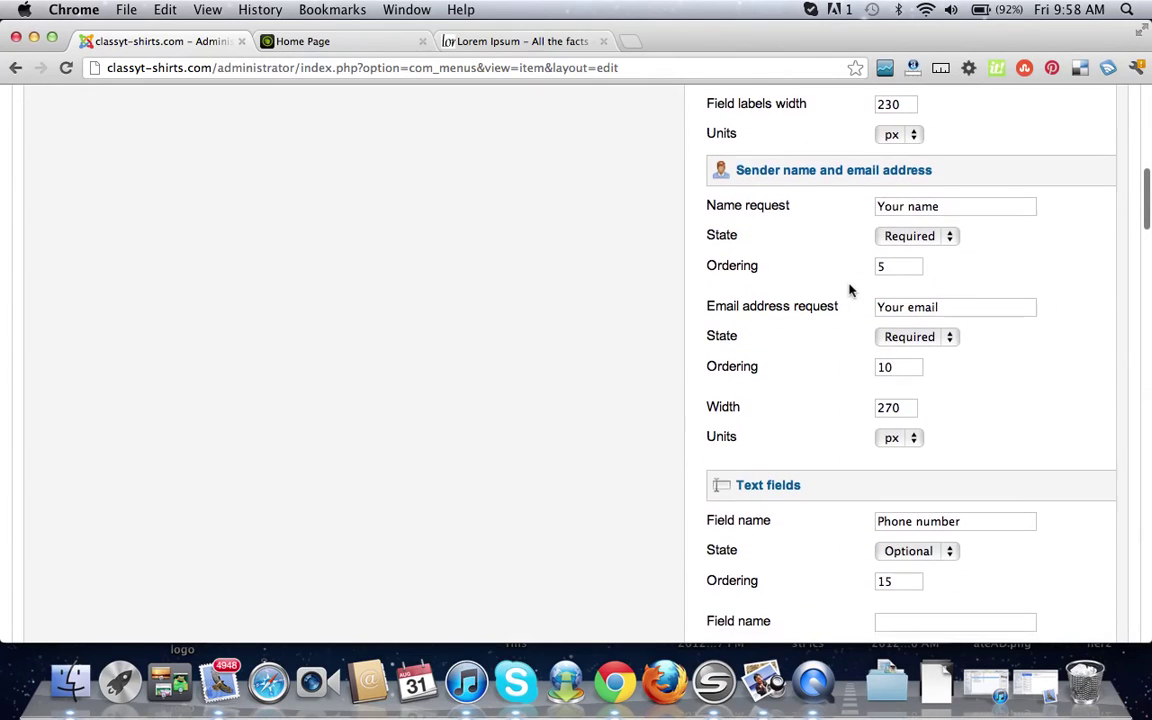
pyautogui.scroll(-1, 845, 293)
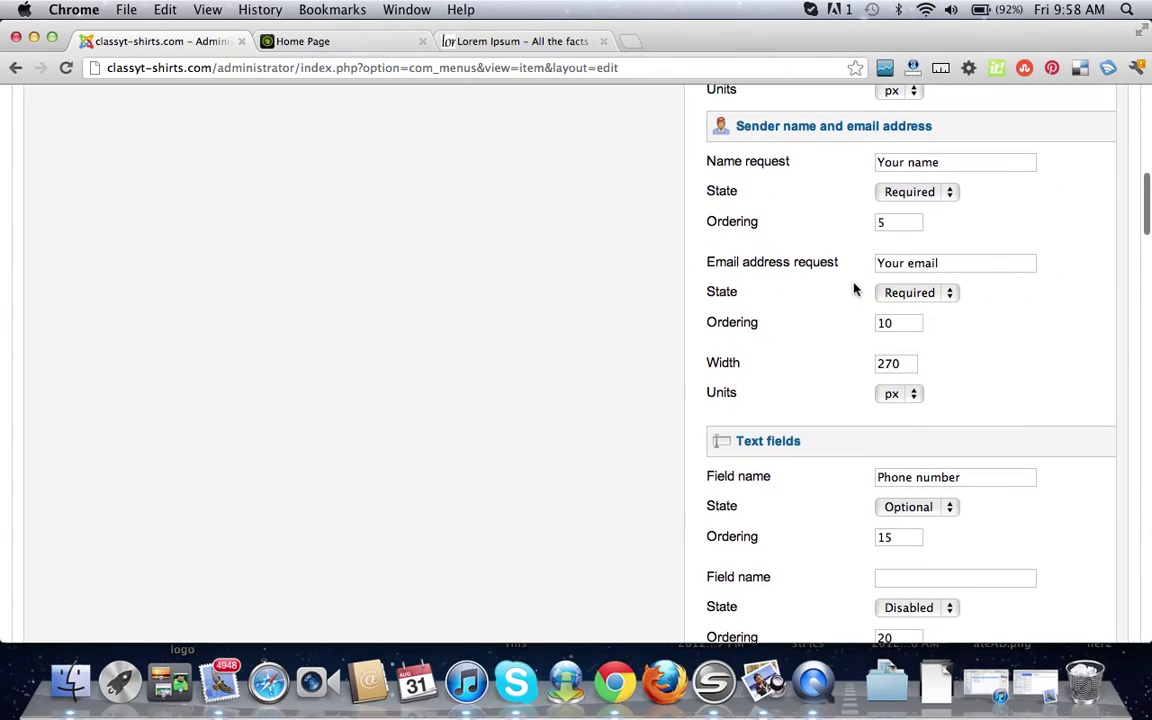
pyautogui.click(946, 165)
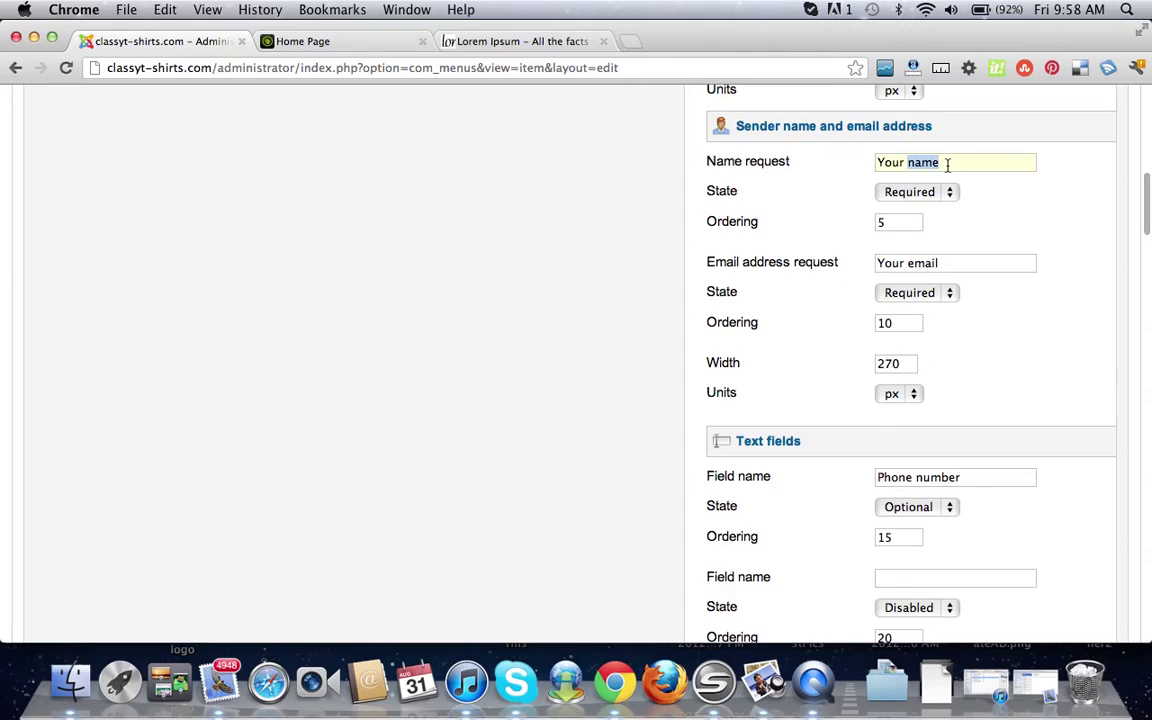
pyautogui.tripleClick(947, 166)
pyautogui.write('Name:')
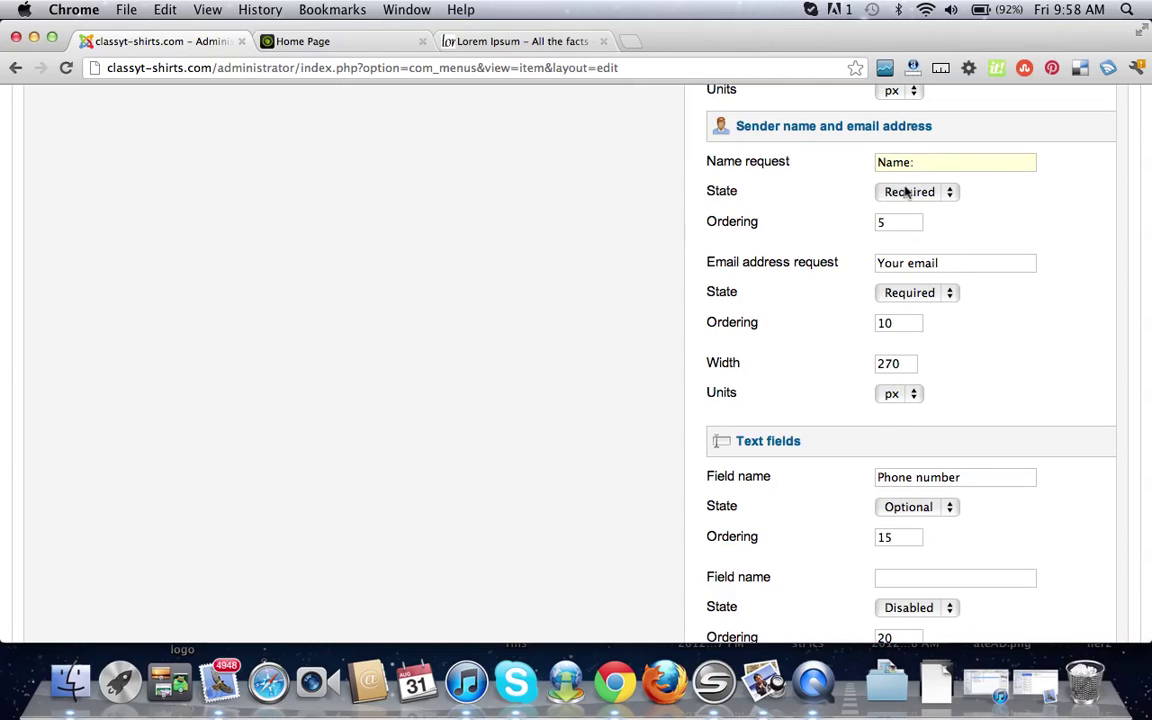
# Change the email request prompt from 'Your email' to 'Email:'.
pyautogui.click(927, 263)
pyautogui.tripleClick(927, 263)
pyautogui.write('Email:')
pyautogui.scroll(-3, 830, 432)
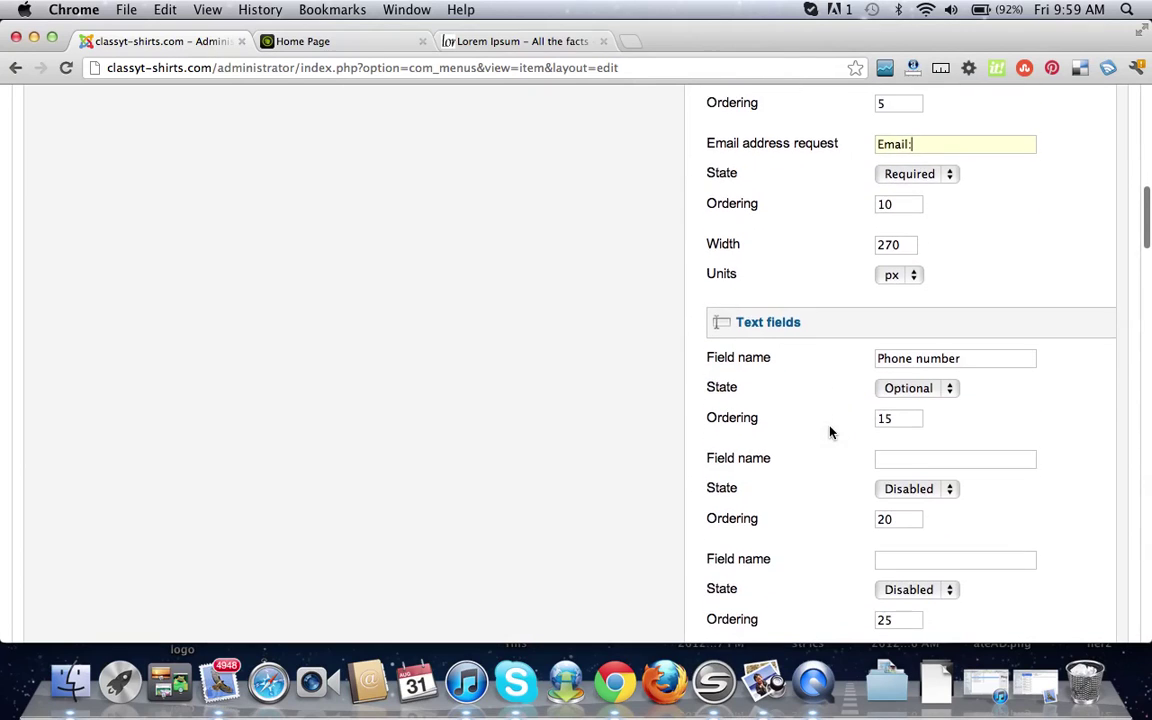
pyautogui.scroll(-3, 830, 432)
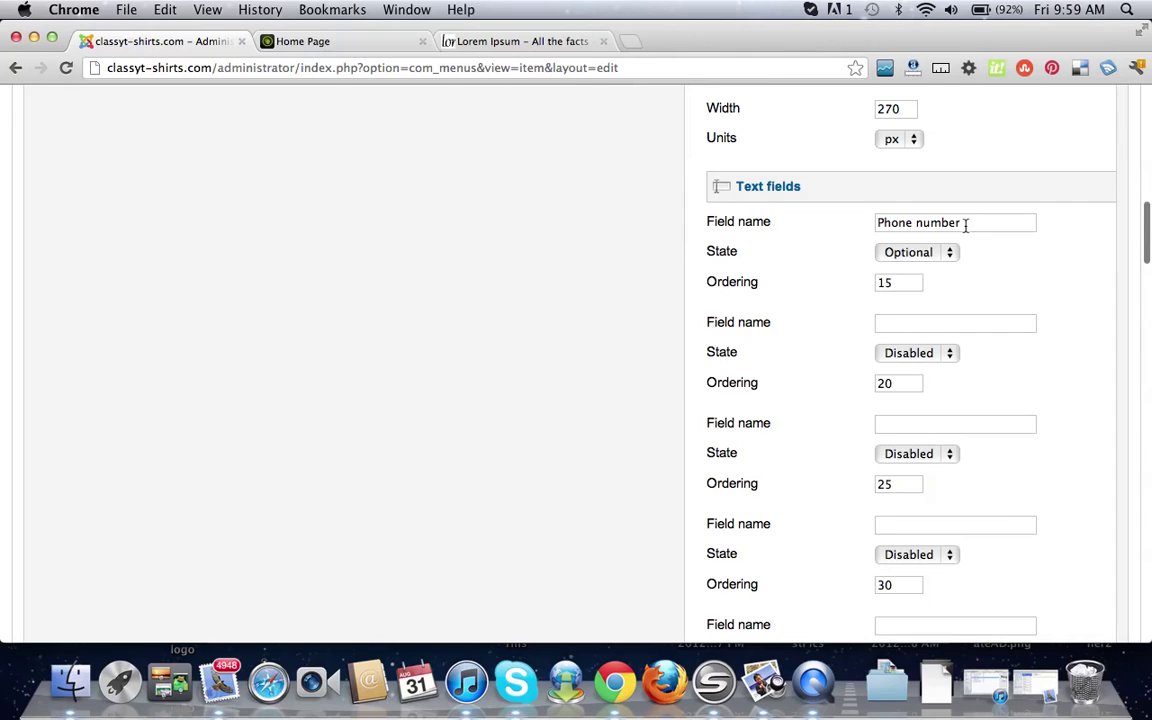
pyautogui.scroll(-3, 900, 260)
pyautogui.scroll(-1, 900, 262)
pyautogui.scroll(-3, 900, 262)
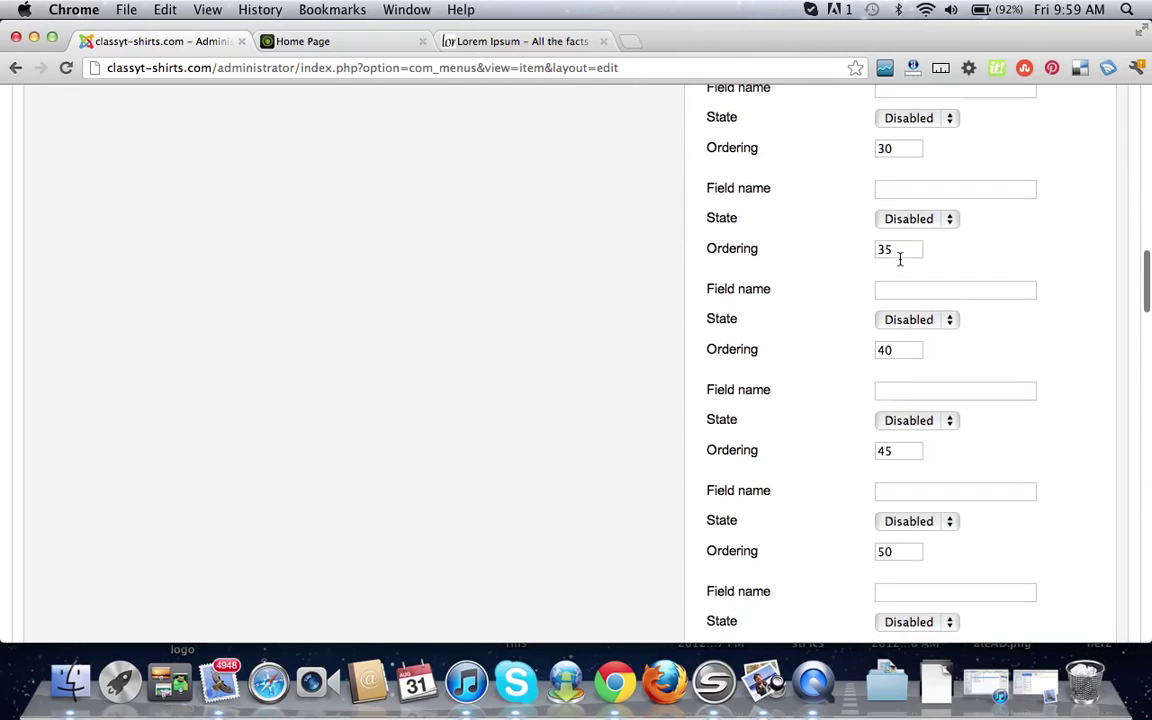
pyautogui.scroll(-3, 900, 262)
pyautogui.scroll(-5, 900, 262)
pyautogui.scroll(-2, 897, 259)
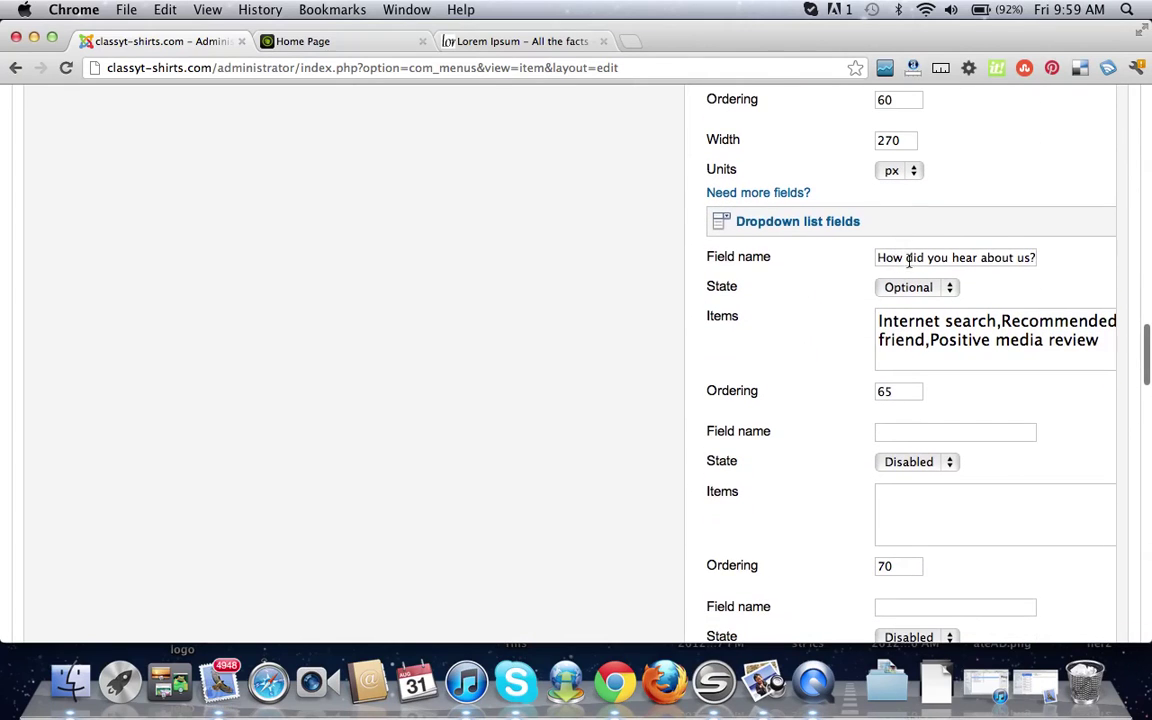
# Edit the dropdown items to 'Google, Recommended by a friend, Ad'.
pyautogui.scroll(-2, 900, 250)
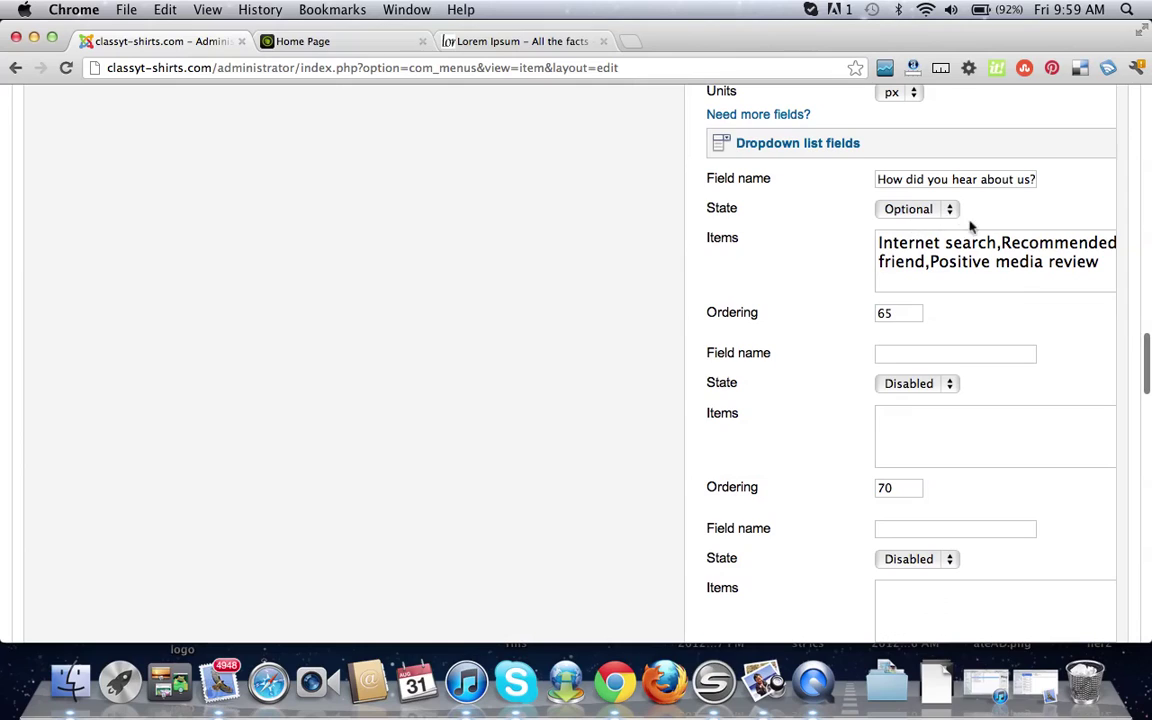
pyautogui.click(913, 243)
pyautogui.doubleClick(900, 244)
pyautogui.click(880, 244)
pyautogui.moveTo(880, 244); pyautogui.dragTo(993, 247)
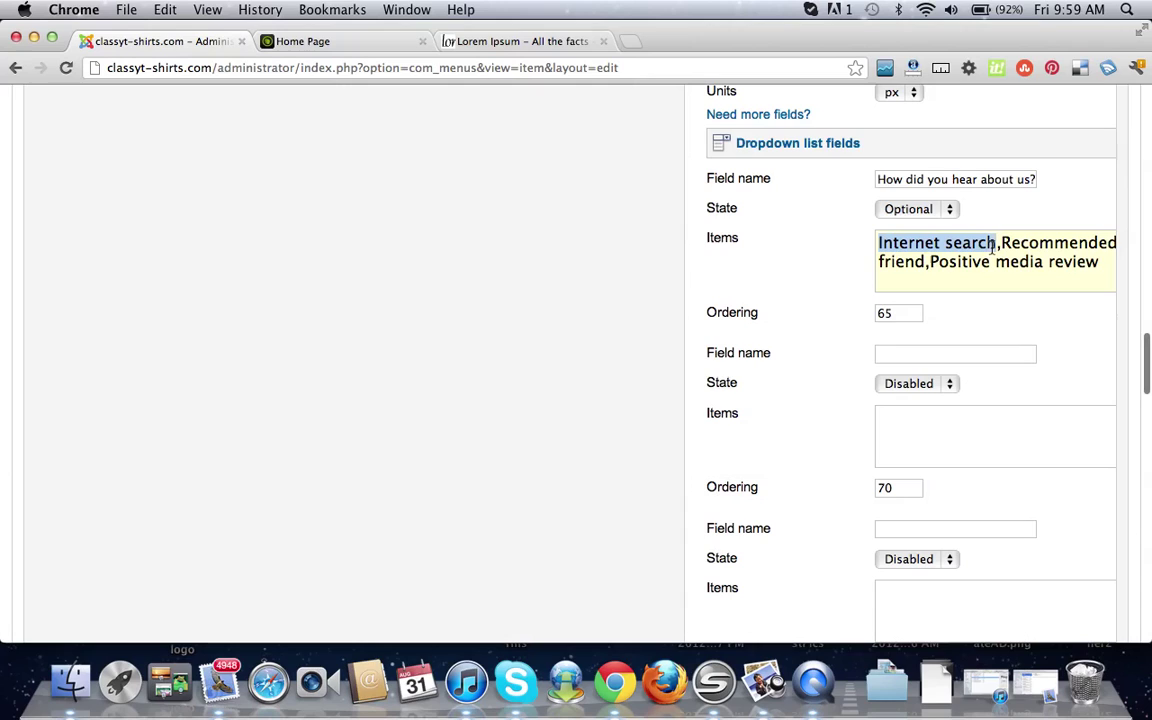
pyautogui.write('Go')
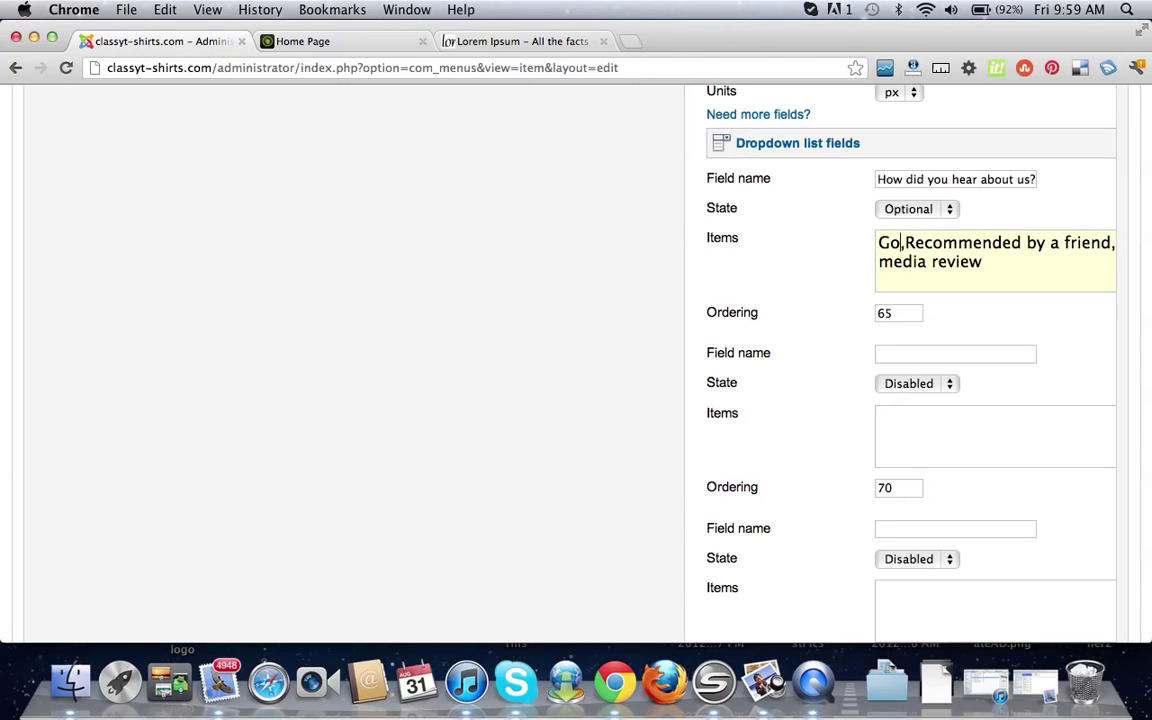
pyautogui.write('ogle')
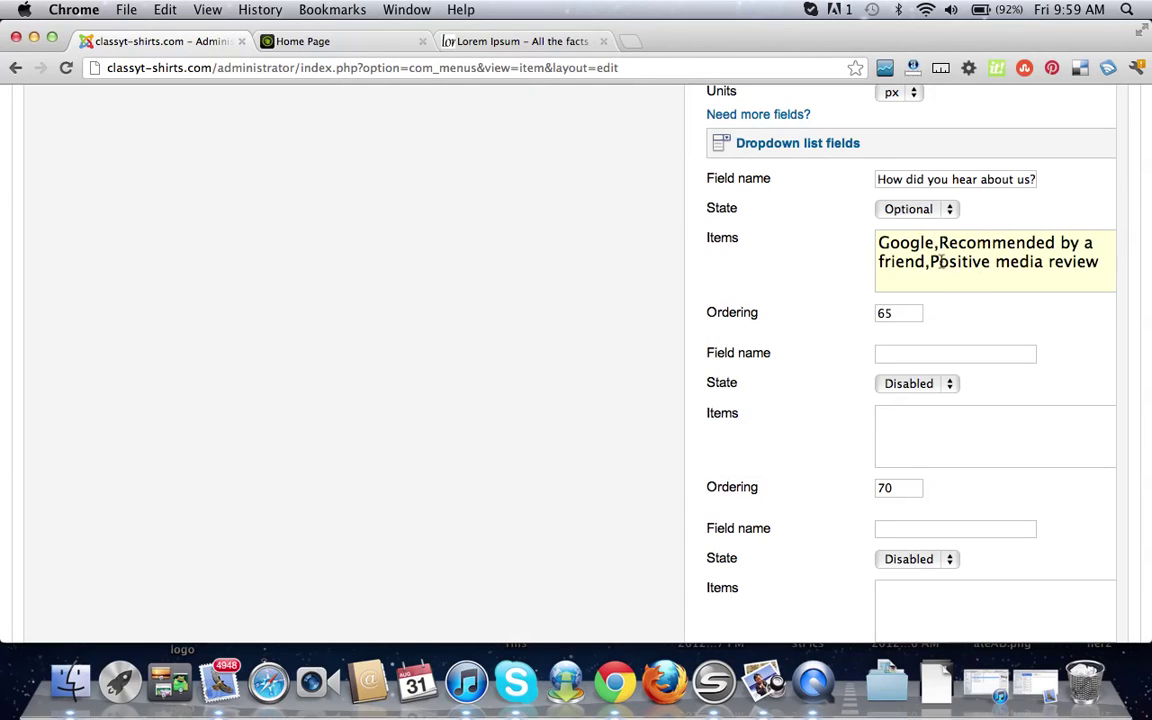
pyautogui.moveTo(931, 260); pyautogui.dragTo(1111, 257)
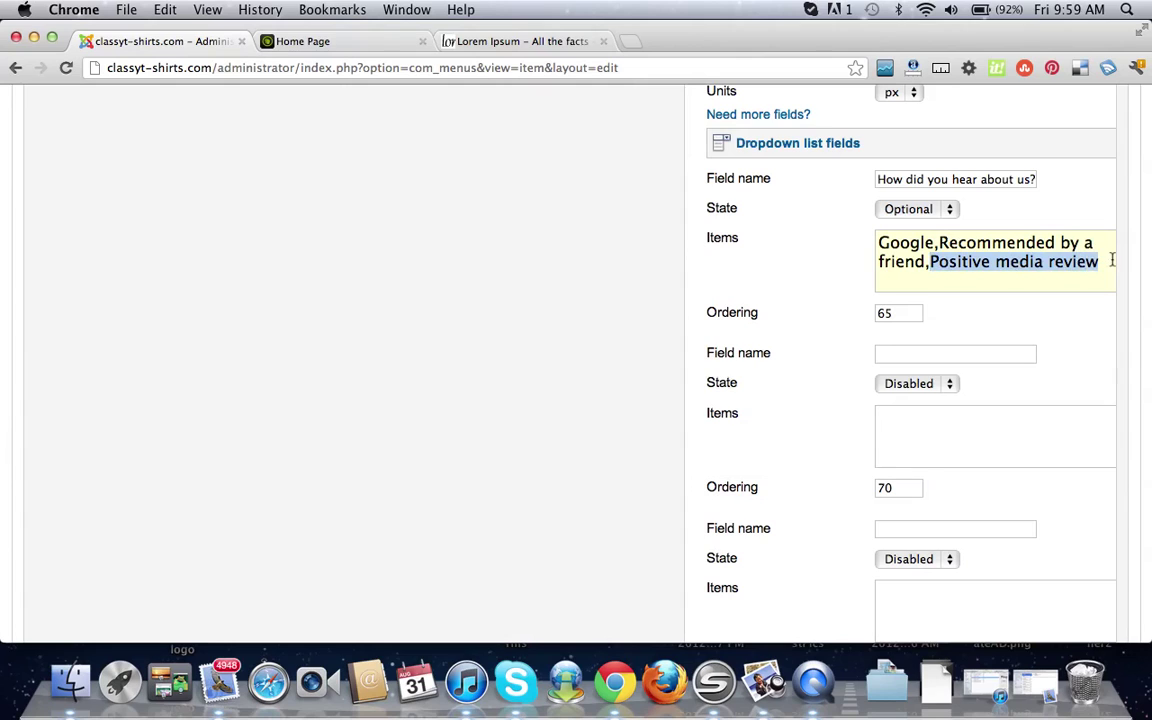
pyautogui.write('Ad')
pyautogui.click(736, 304)
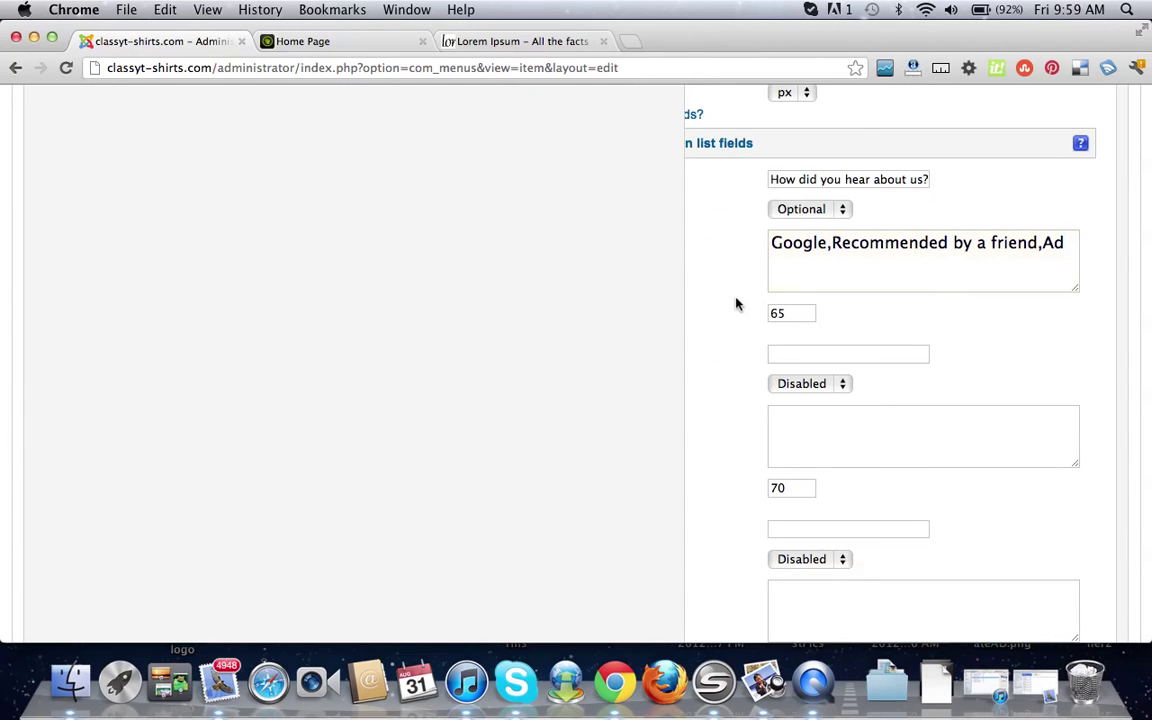
# Leave the 'How did you hear about us?' dropdown State set to Optional.
pyautogui.scroll(-4, 736, 304)
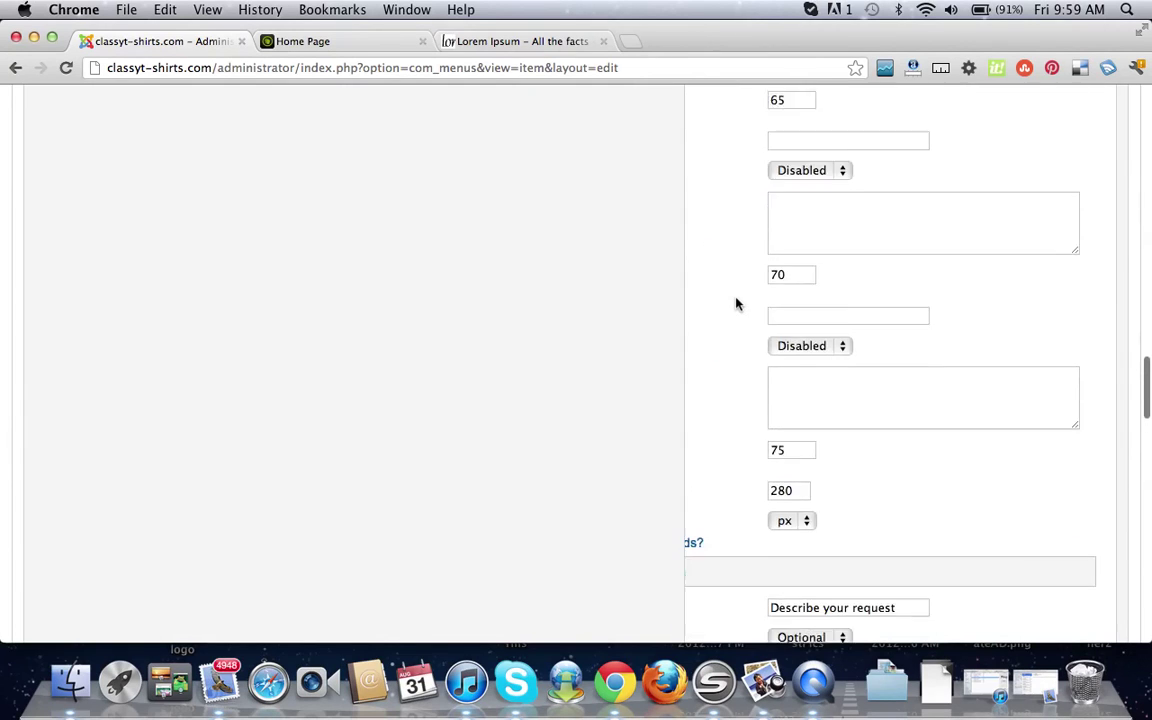
pyautogui.scroll(-5, 736, 304)
pyautogui.scroll(5, 736, 304)
pyautogui.scroll(5, 736, 304)
pyautogui.click(775, 256)
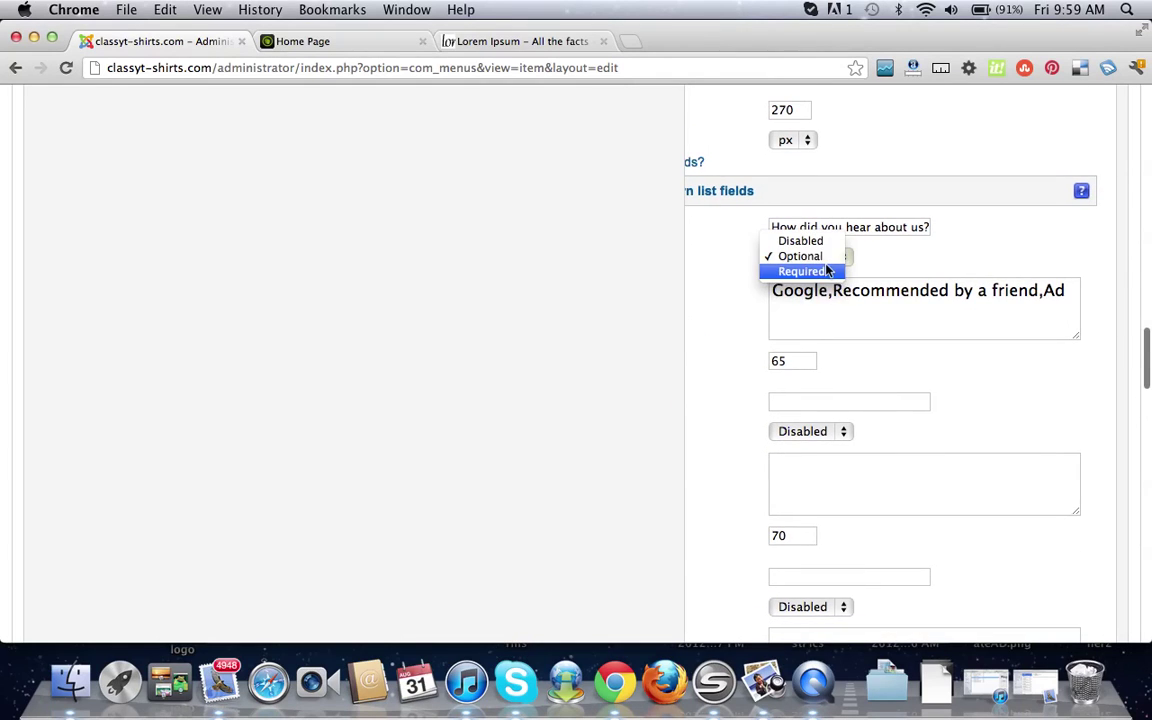
pyautogui.click(790, 256)
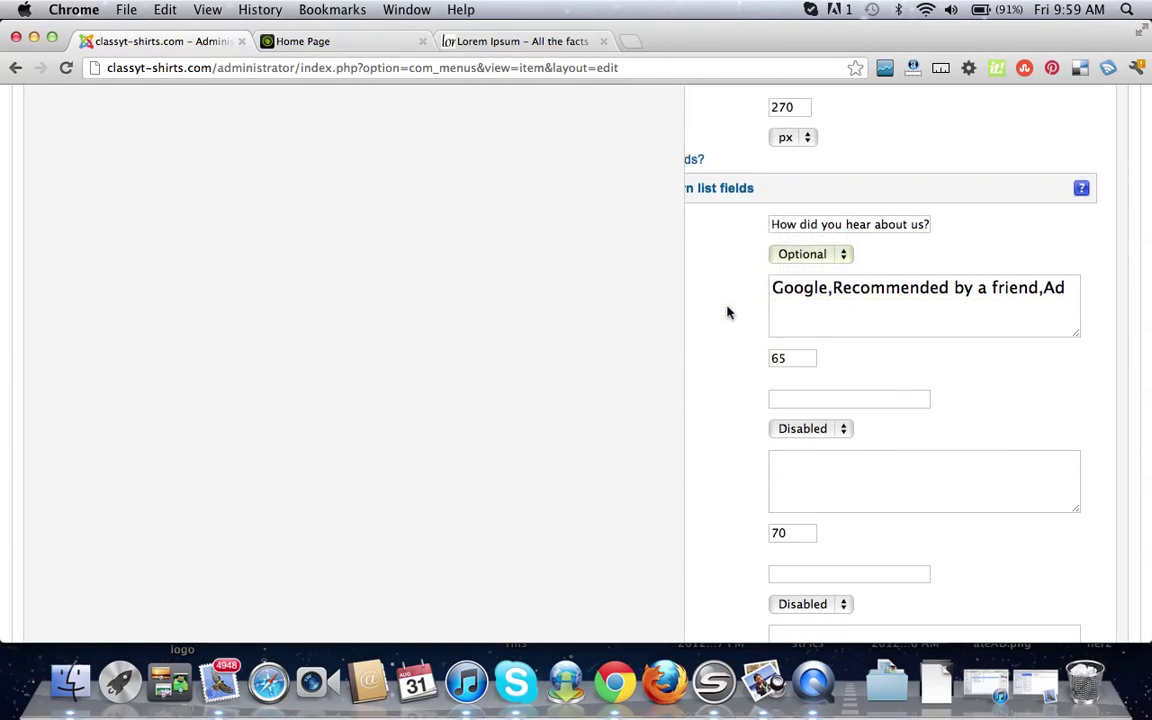
pyautogui.scroll(-7, 728, 313)
pyautogui.scroll(-3, 728, 313)
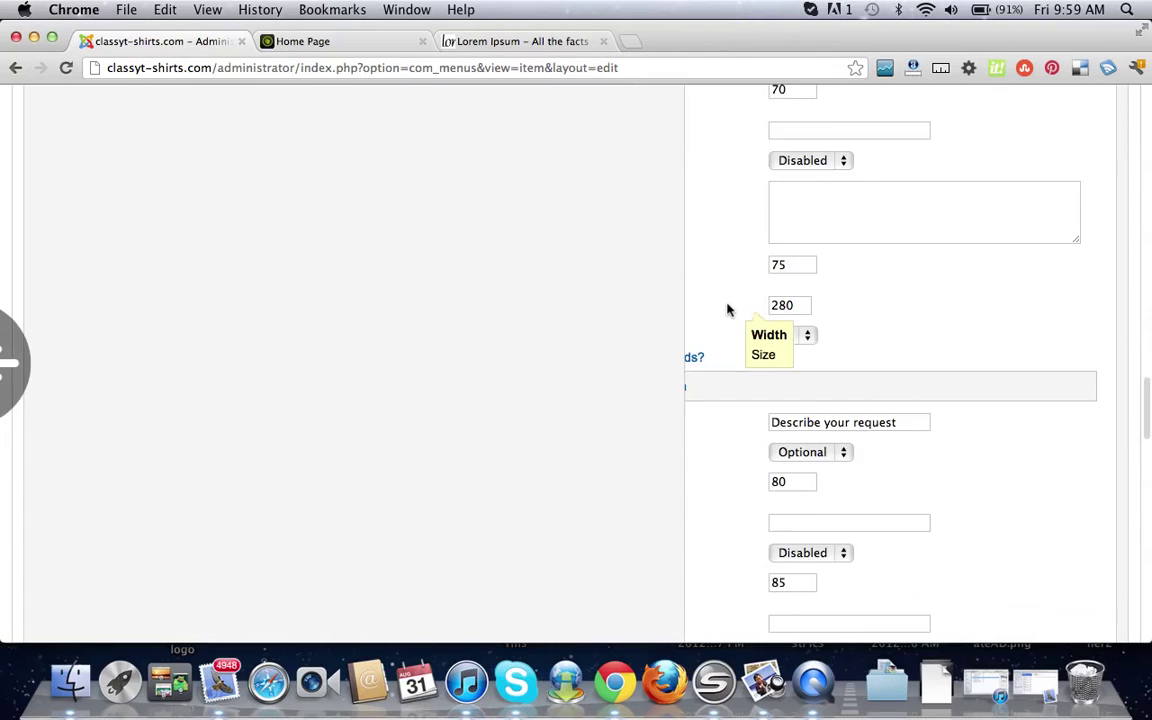
pyautogui.scroll(-5, 728, 311)
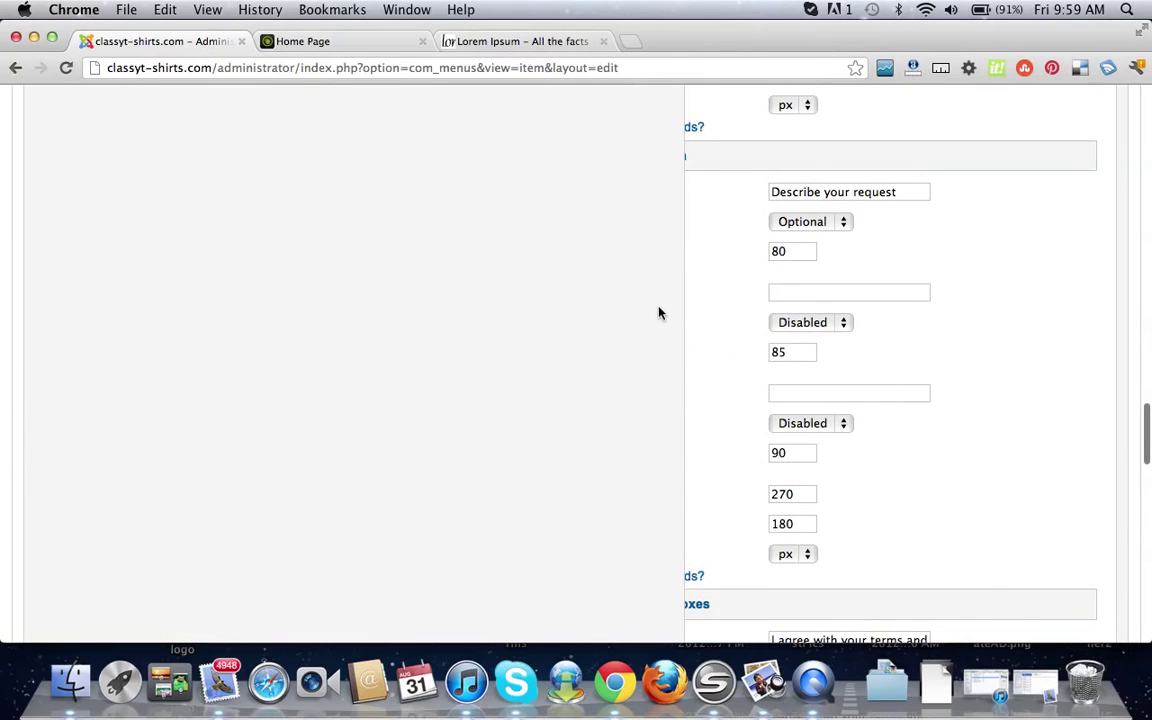
pyautogui.scroll(2, 844, 288)
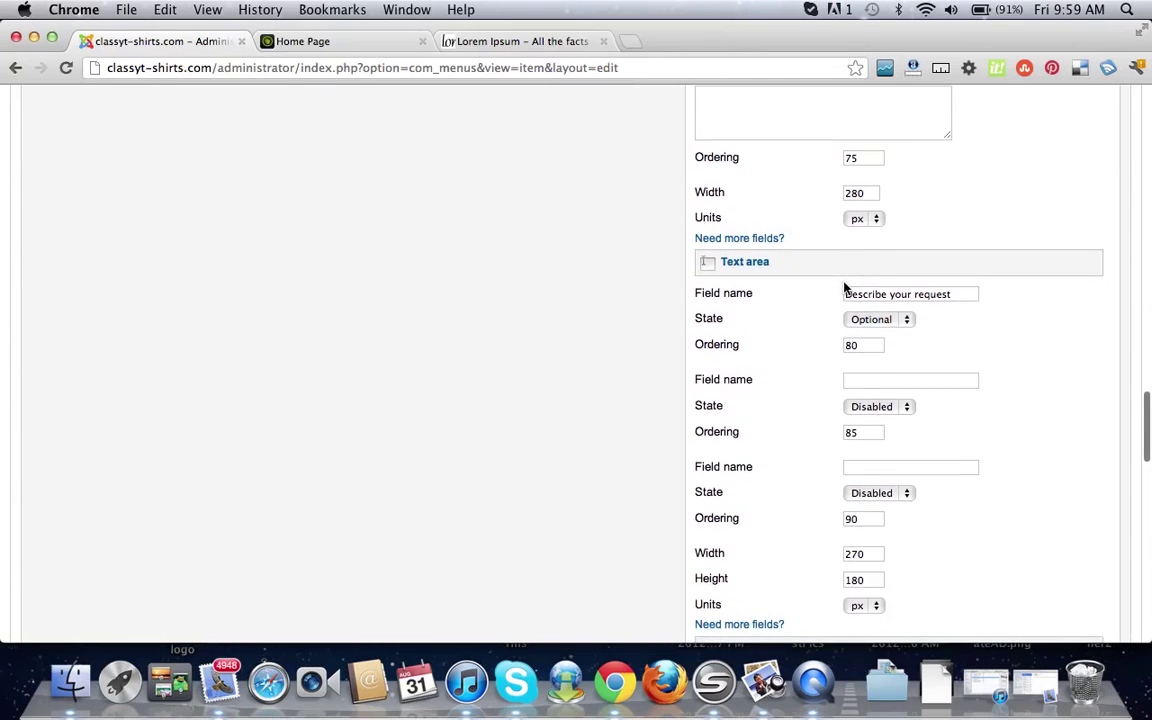
pyautogui.scroll(3, 844, 288)
pyautogui.scroll(2, 844, 288)
pyautogui.scroll(3, 844, 288)
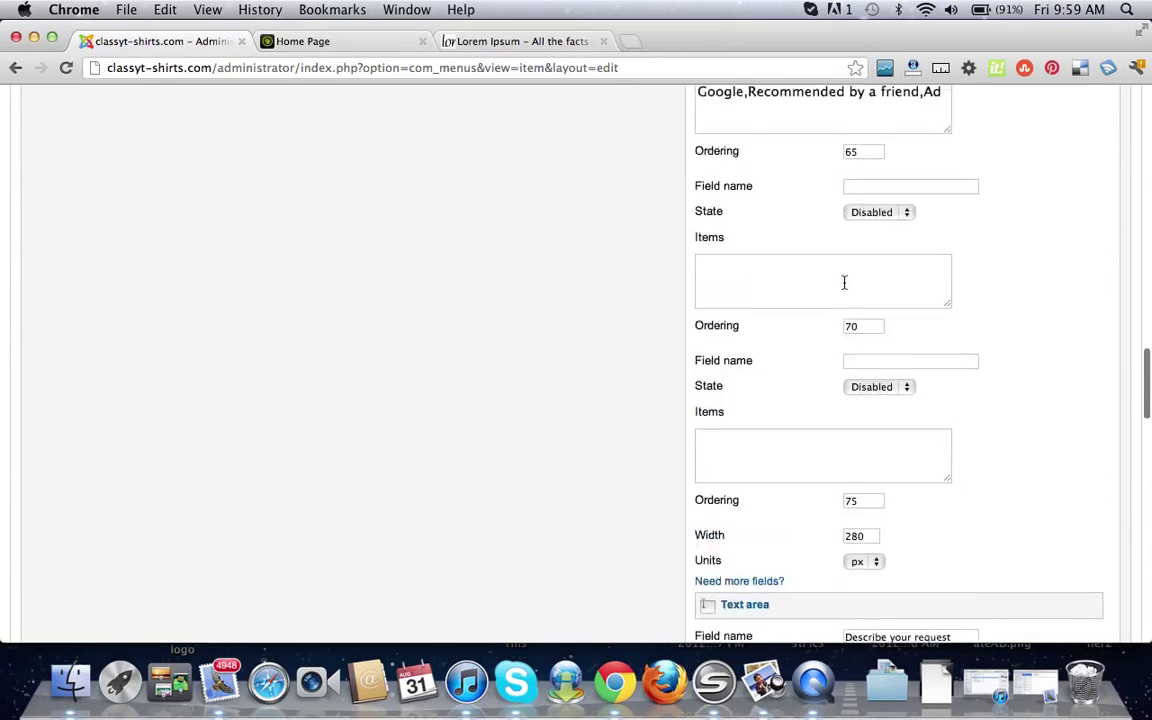
pyautogui.scroll(-1, 844, 288)
pyautogui.scroll(-8, 844, 288)
pyautogui.scroll(-4, 844, 288)
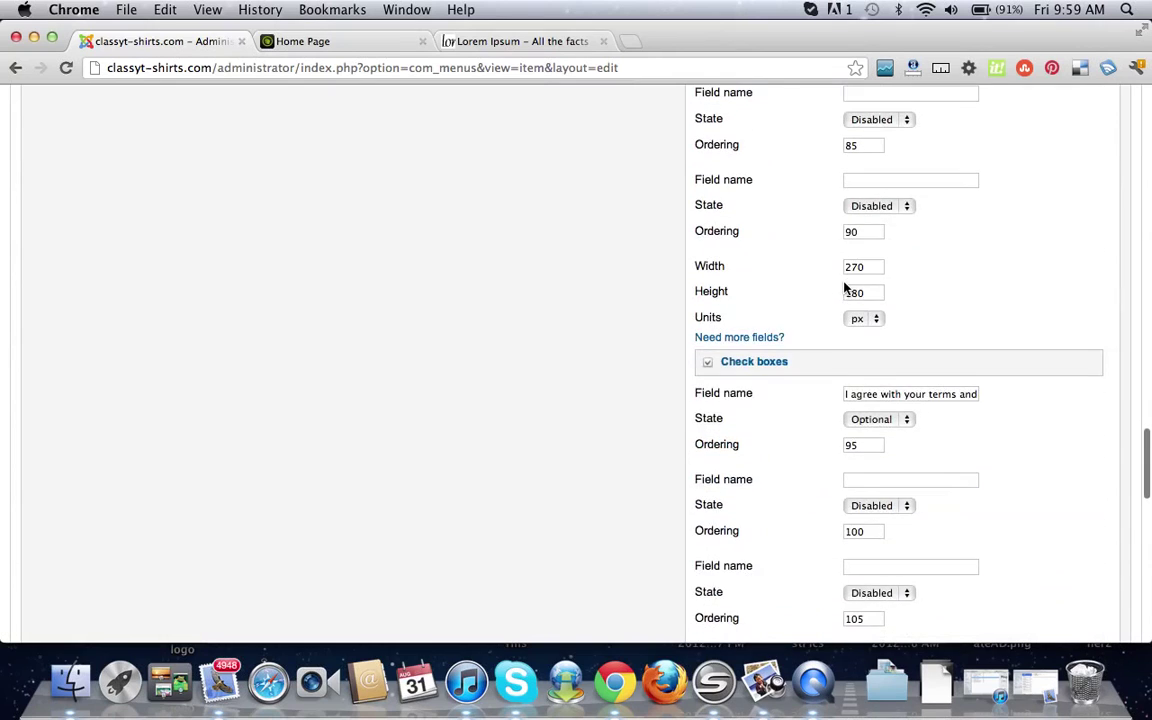
# Rename the text area field to 'Comments' and make it Required.
pyautogui.scroll(5, 844, 288)
pyautogui.click(957, 381)
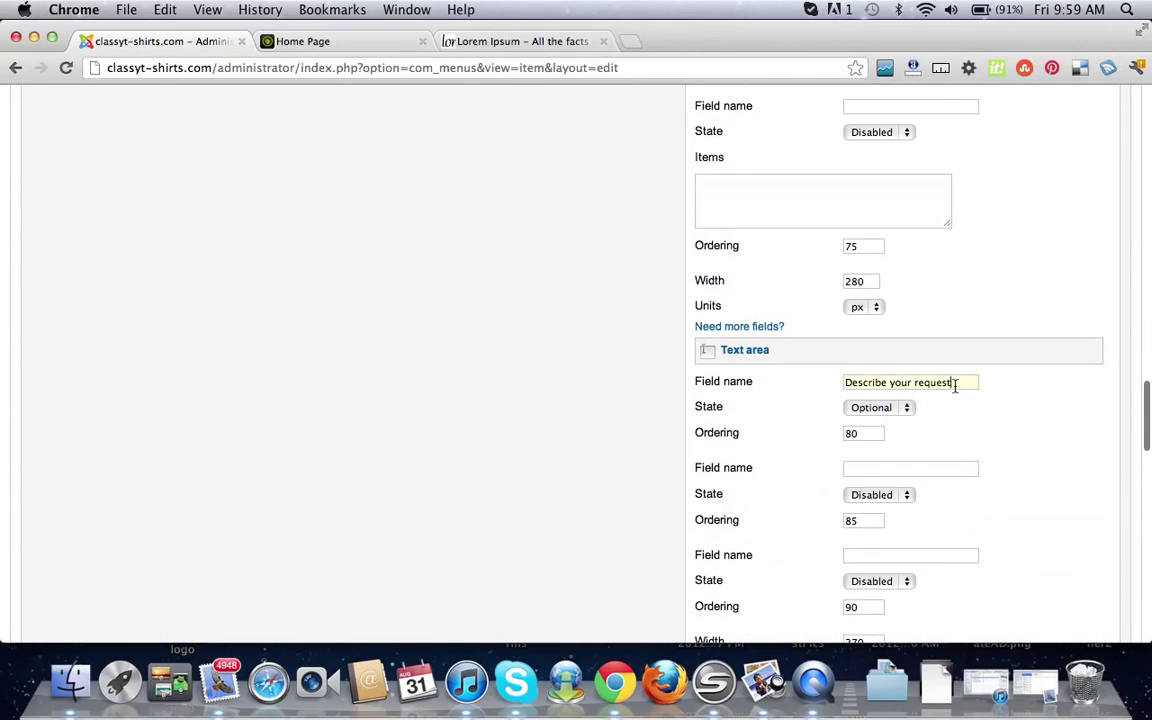
pyautogui.tripleClick(957, 381)
pyautogui.write('Comments:')
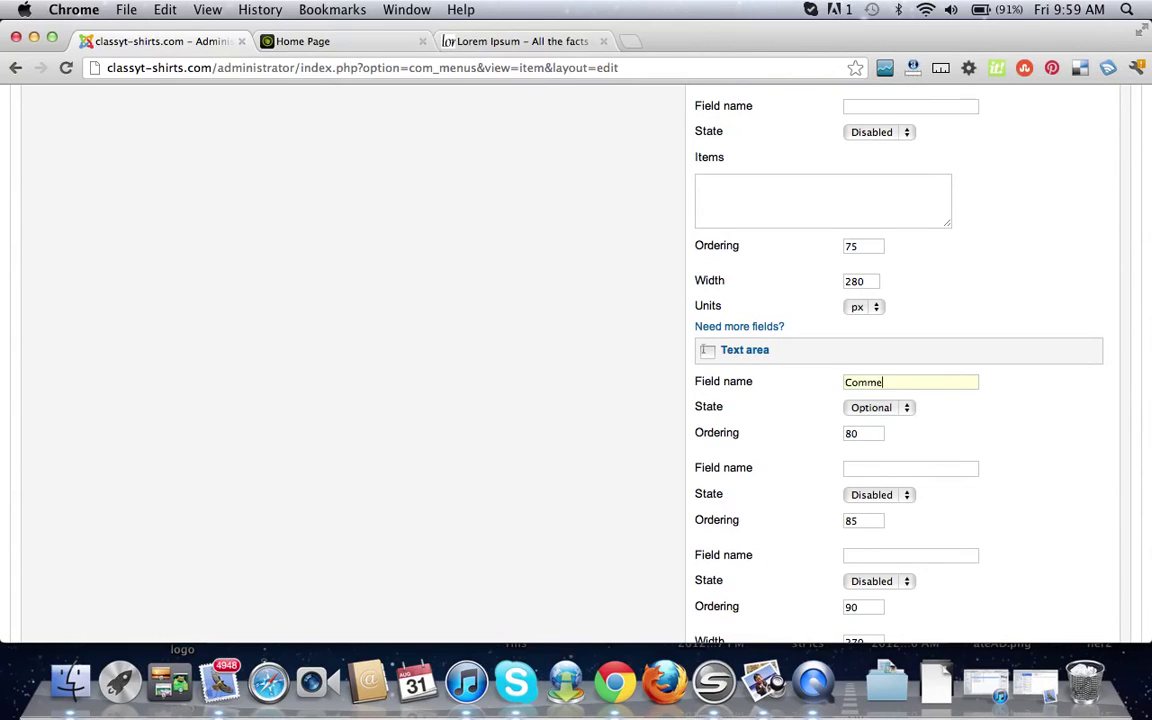
pyautogui.click(908, 410)
pyautogui.click(907, 421)
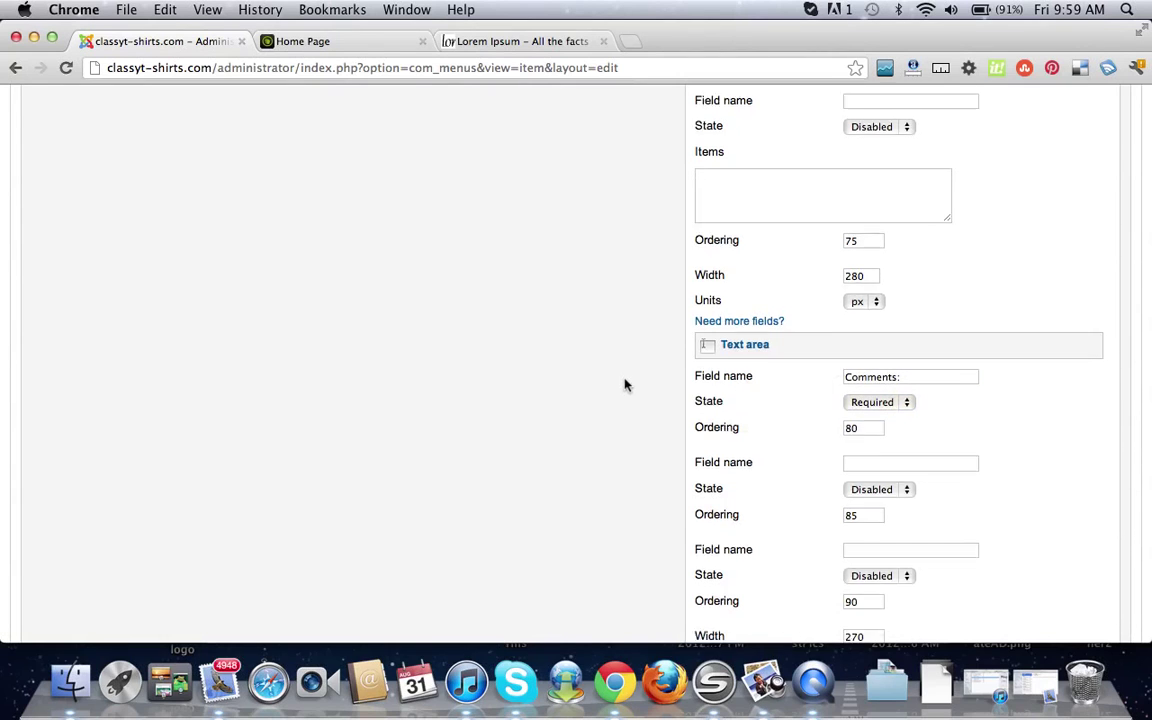
pyautogui.scroll(-5, 624, 385)
pyautogui.scroll(-5, 624, 385)
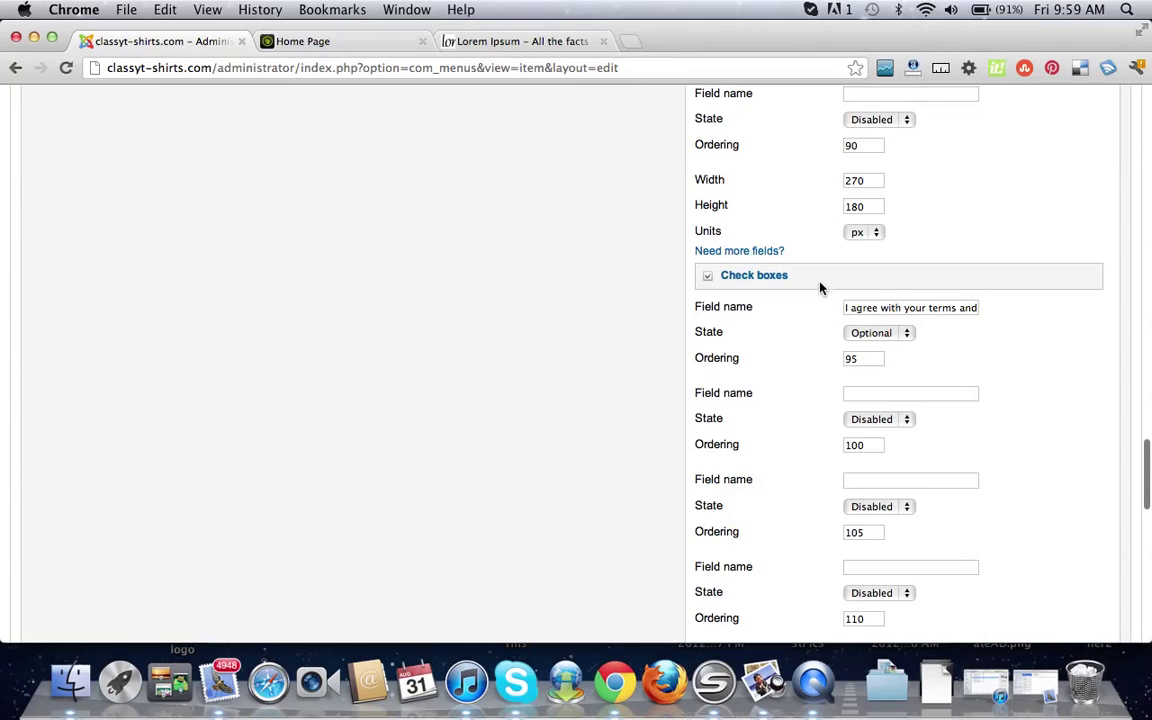
pyautogui.scroll(-1, 820, 288)
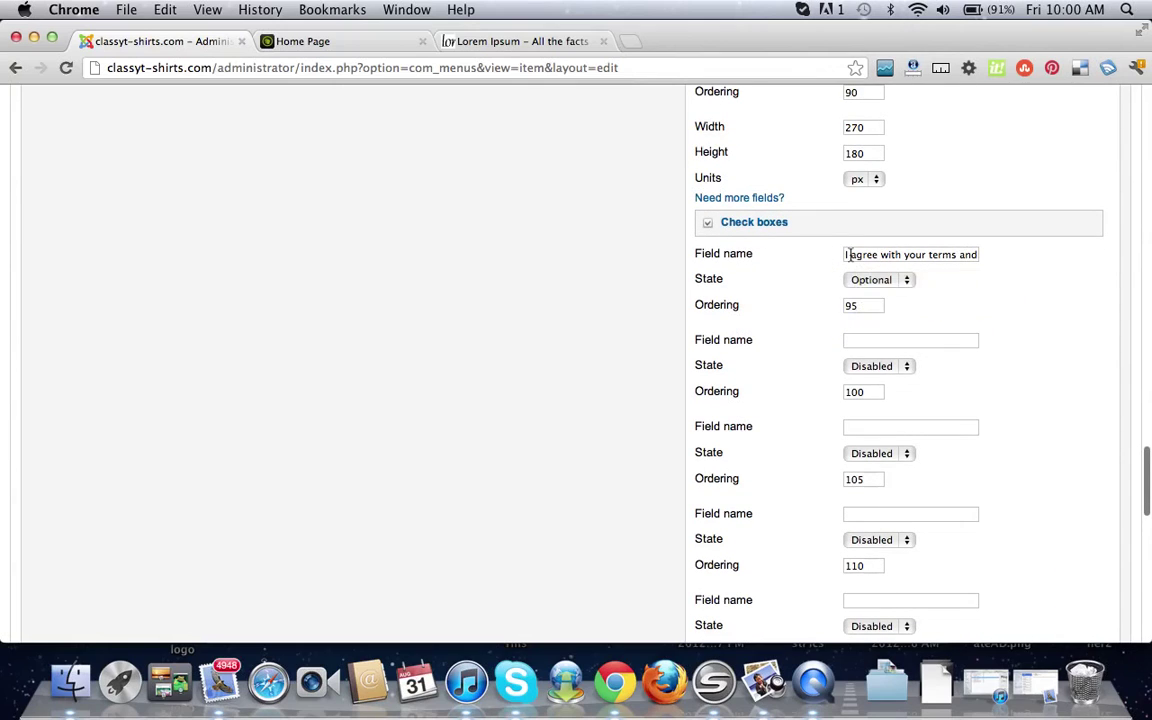
# Clear the terms-agreement checkbox label and set its State to Disabled.
pyautogui.tripleClick(902, 255)
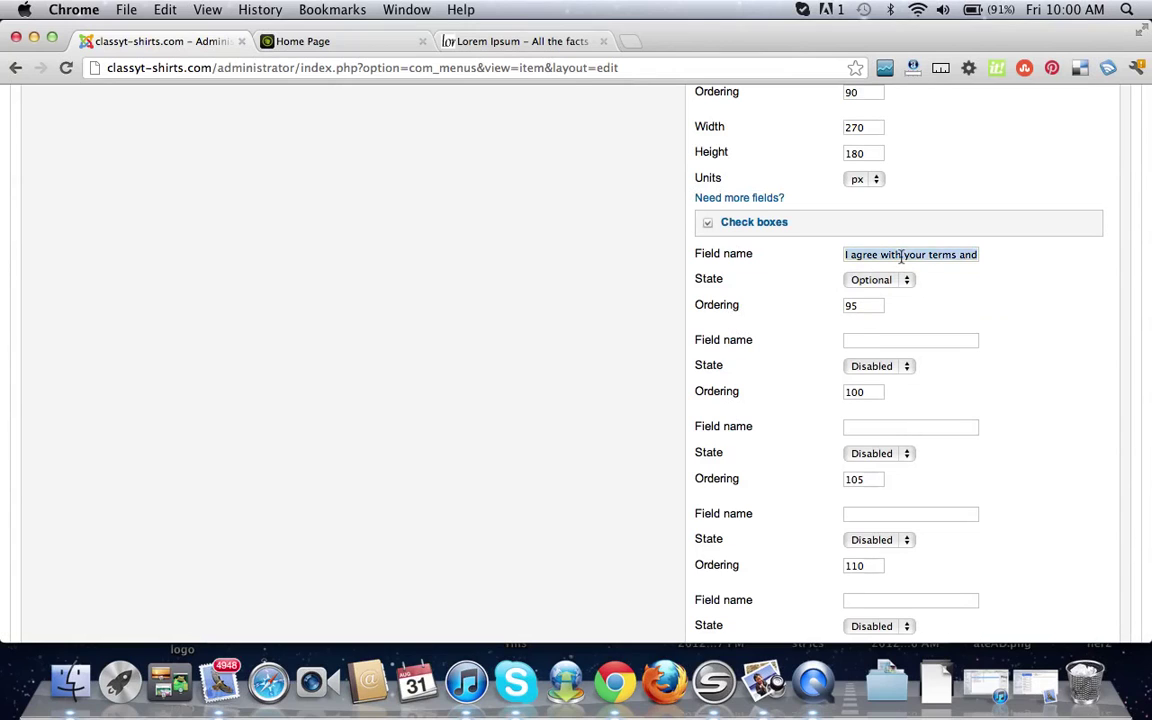
pyautogui.press('BackSpace')
pyautogui.click(860, 281)
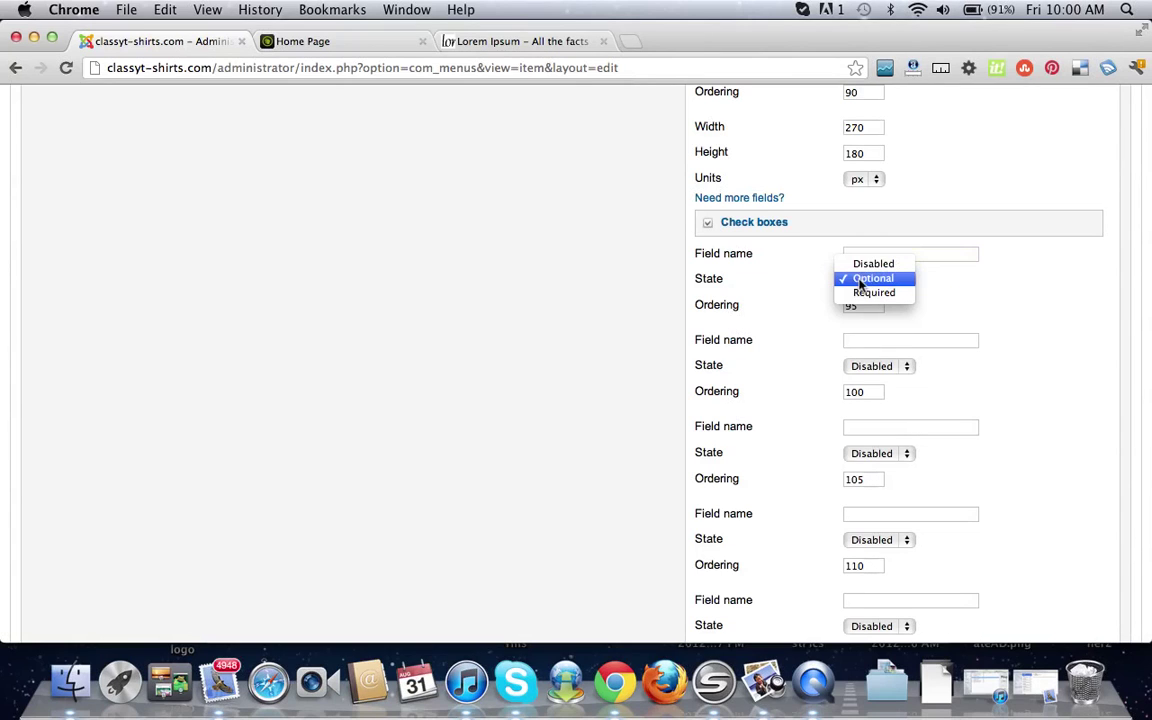
pyautogui.click(873, 263)
# Enable attachments and have uploads received as email attachments.
pyautogui.scroll(-5, 586, 290)
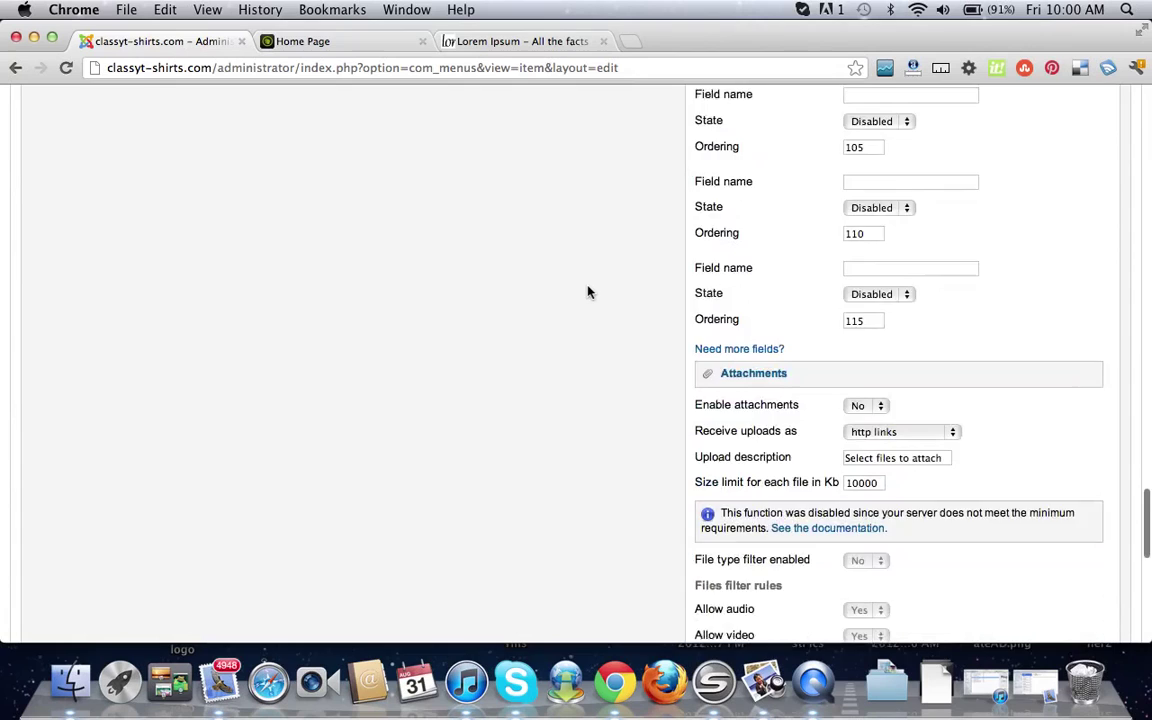
pyautogui.scroll(-3, 588, 292)
pyautogui.click(872, 194)
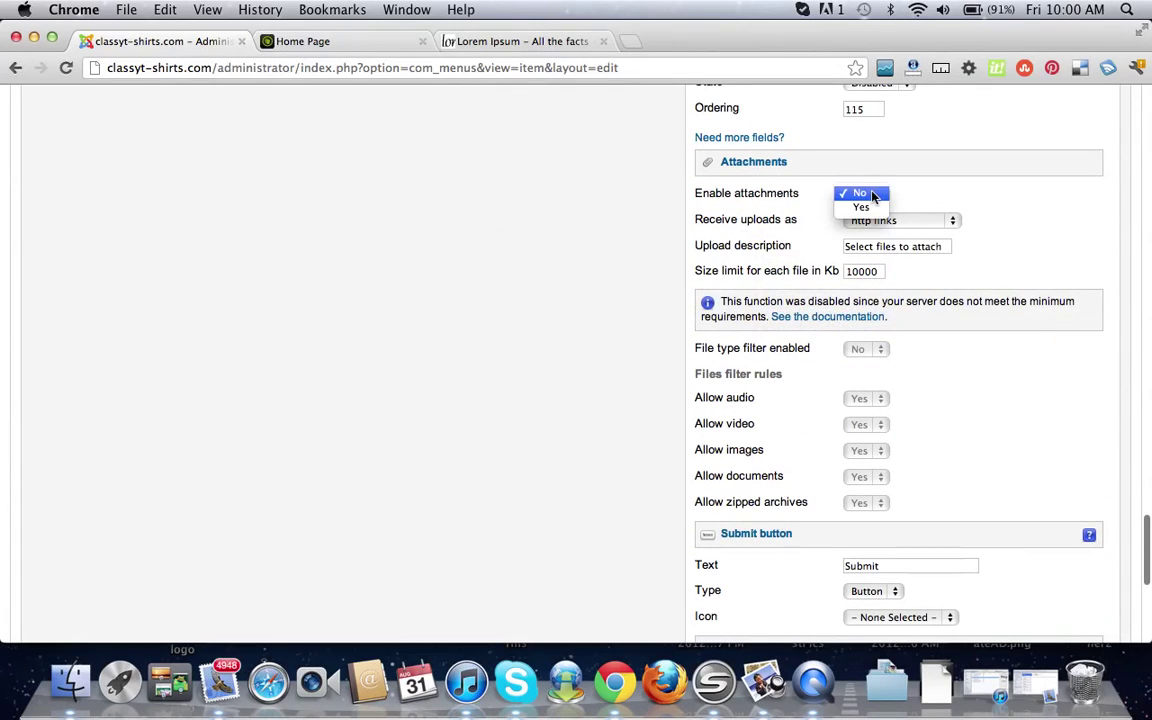
pyautogui.click(862, 207)
pyautogui.click(940, 221)
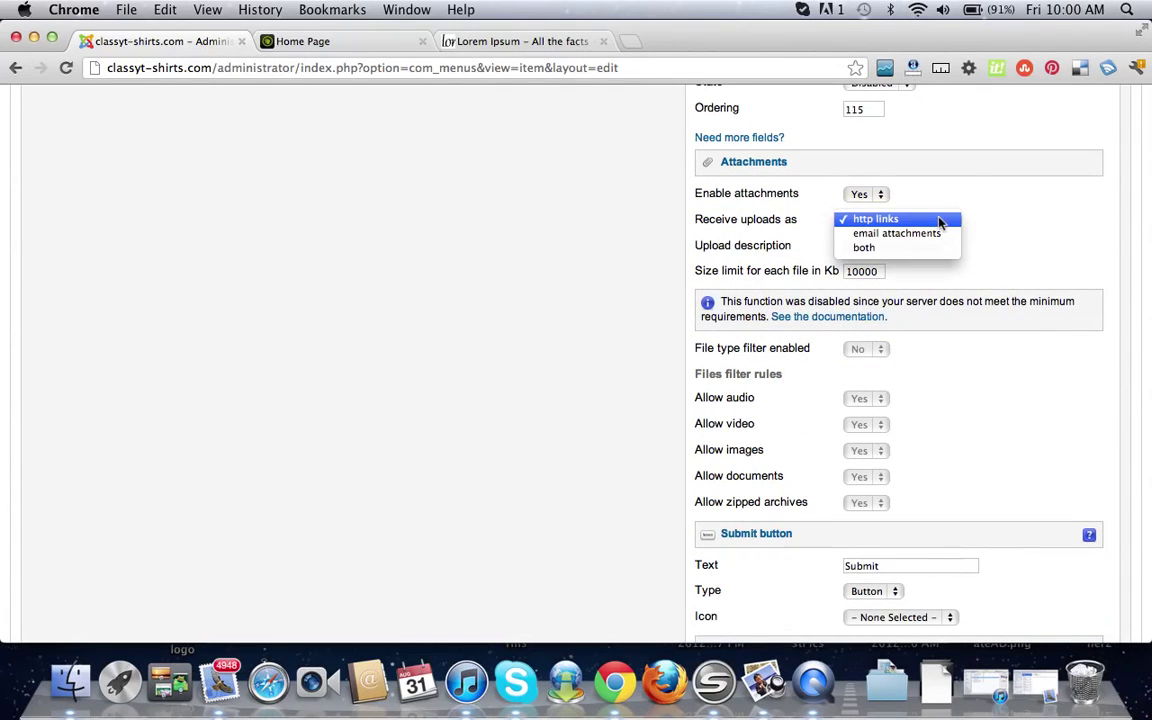
pyautogui.click(897, 234)
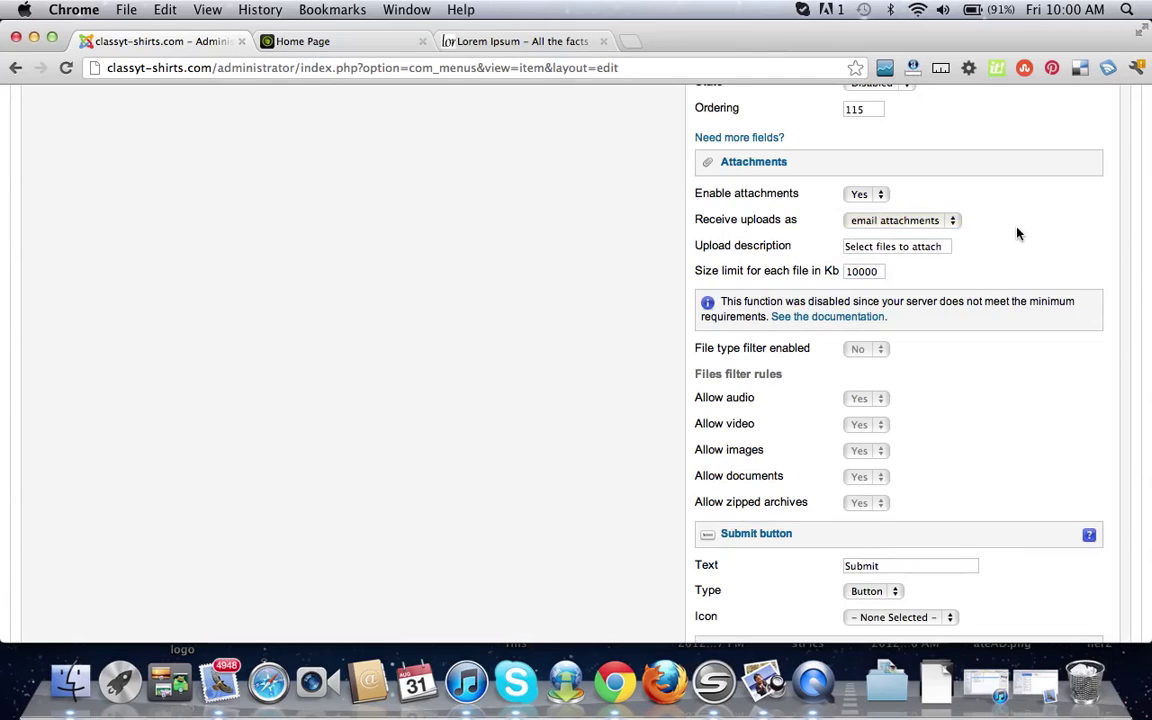
# Choose paper-plane.png as the Submit button icon.
pyautogui.scroll(-3, 1018, 233)
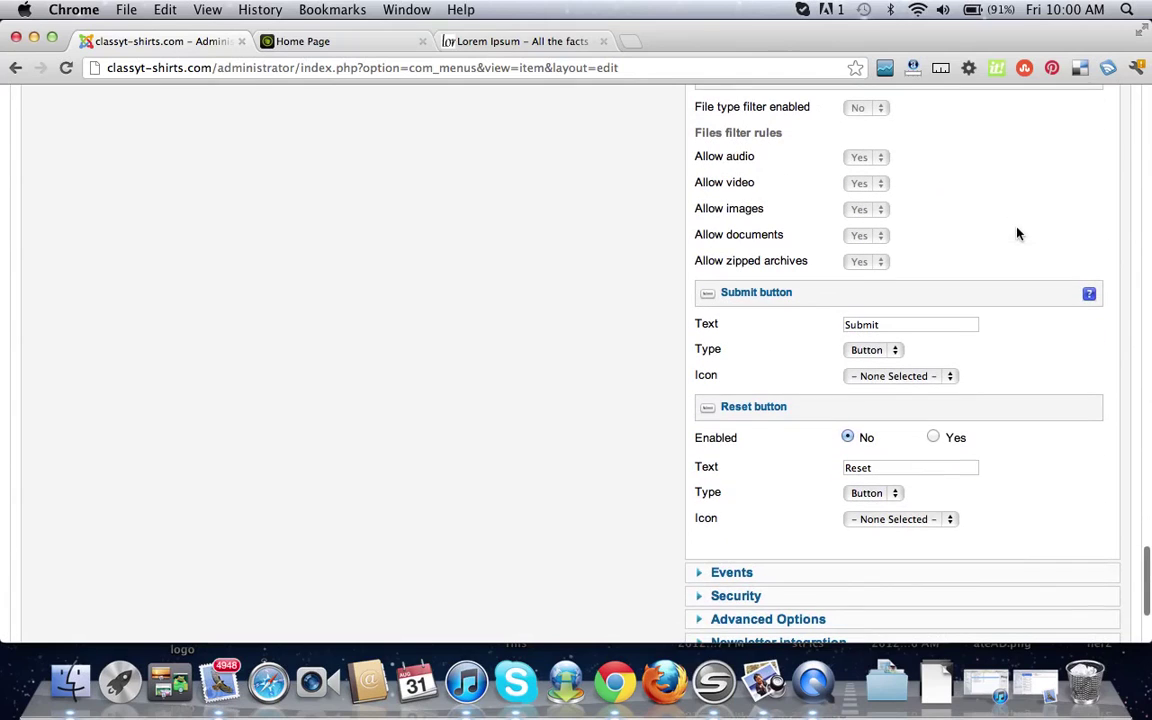
pyautogui.click(897, 377)
pyautogui.press('Up')
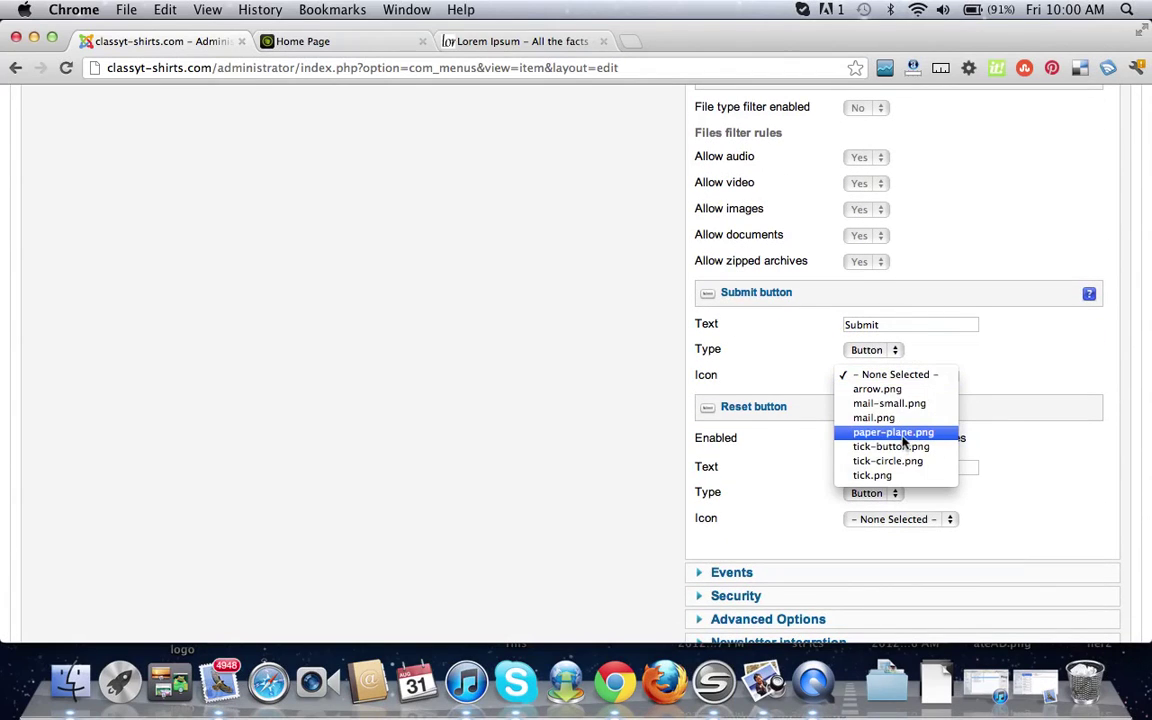
pyautogui.press('Return')
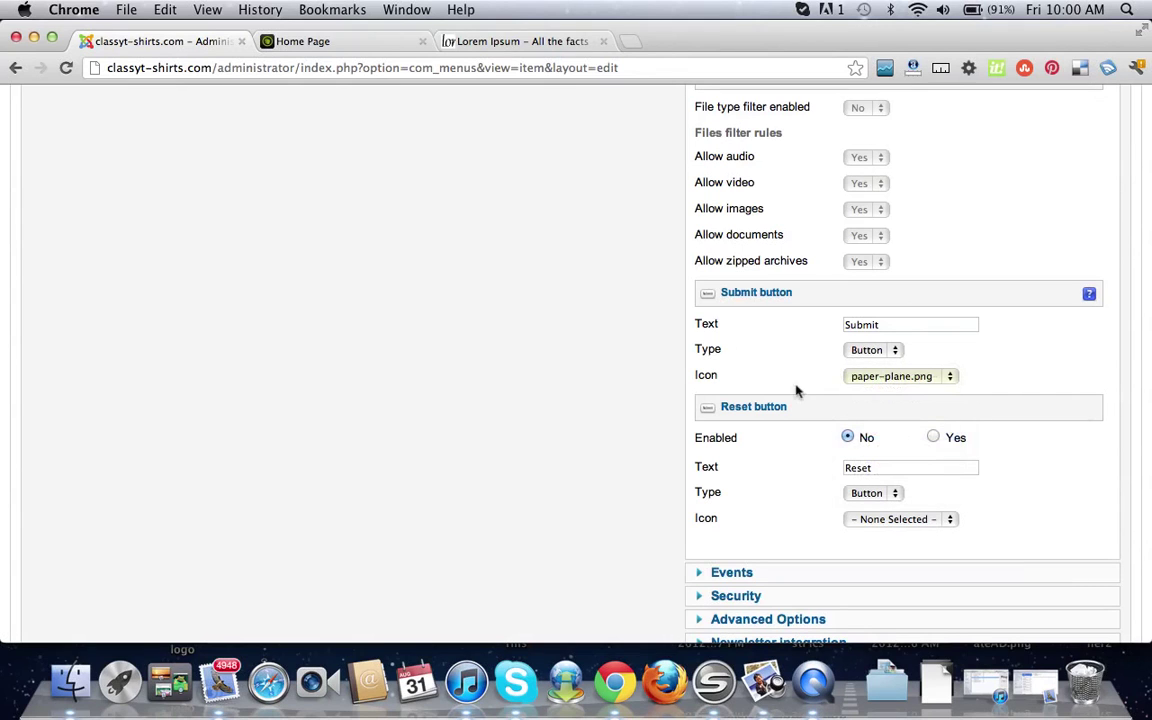
pyautogui.scroll(-5, 612, 334)
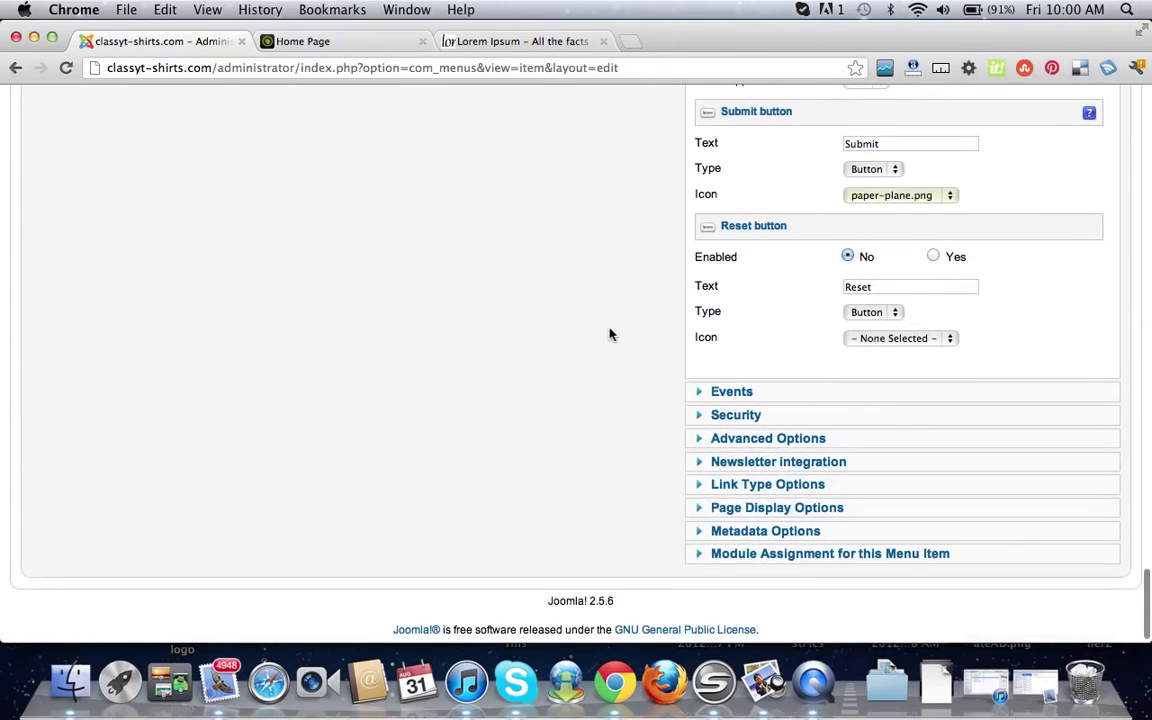
pyautogui.scroll(-1, 611, 334)
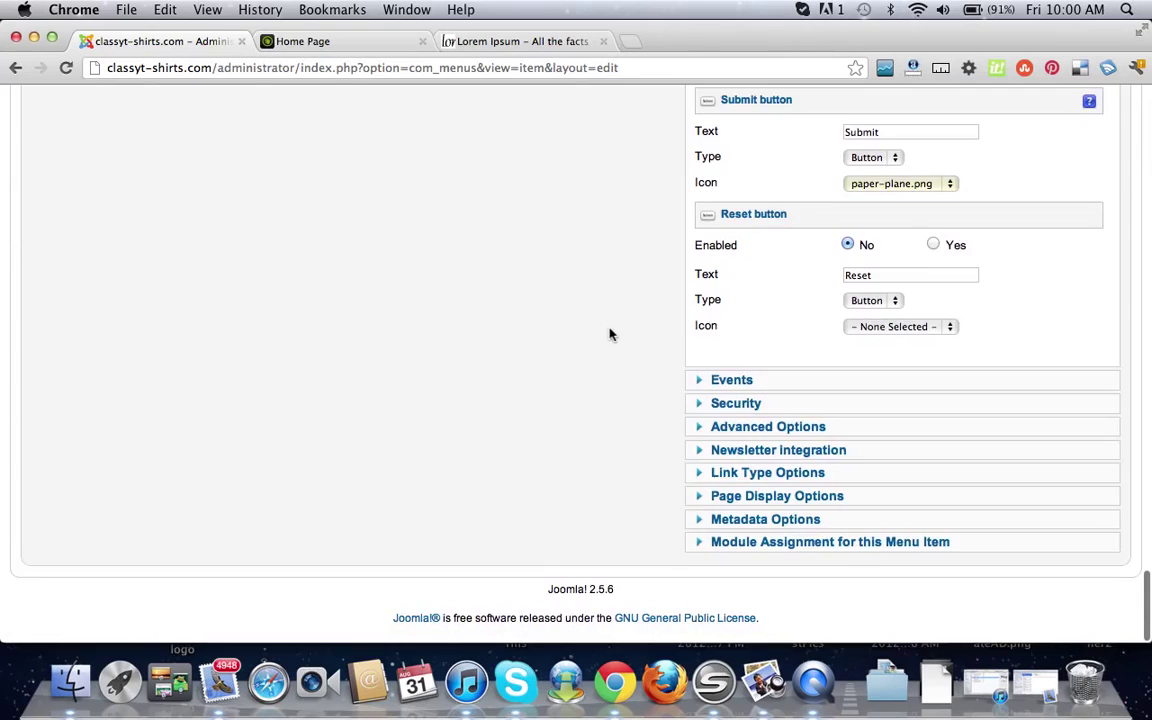
pyautogui.scroll(2, 610, 334)
pyautogui.scroll(10, 610, 334)
pyautogui.scroll(10, 610, 334)
pyautogui.scroll(3, 640, 308)
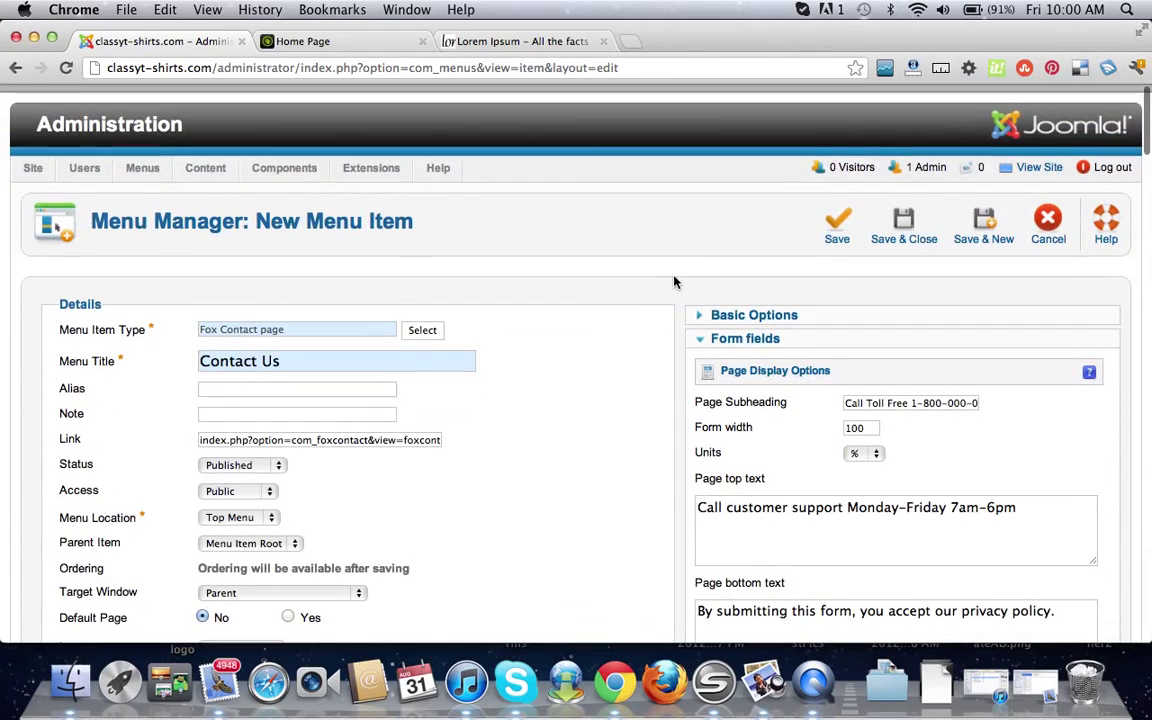
# Save the Contact Us menu item and switch to the site's Home Page tab.
pyautogui.click(838, 224)
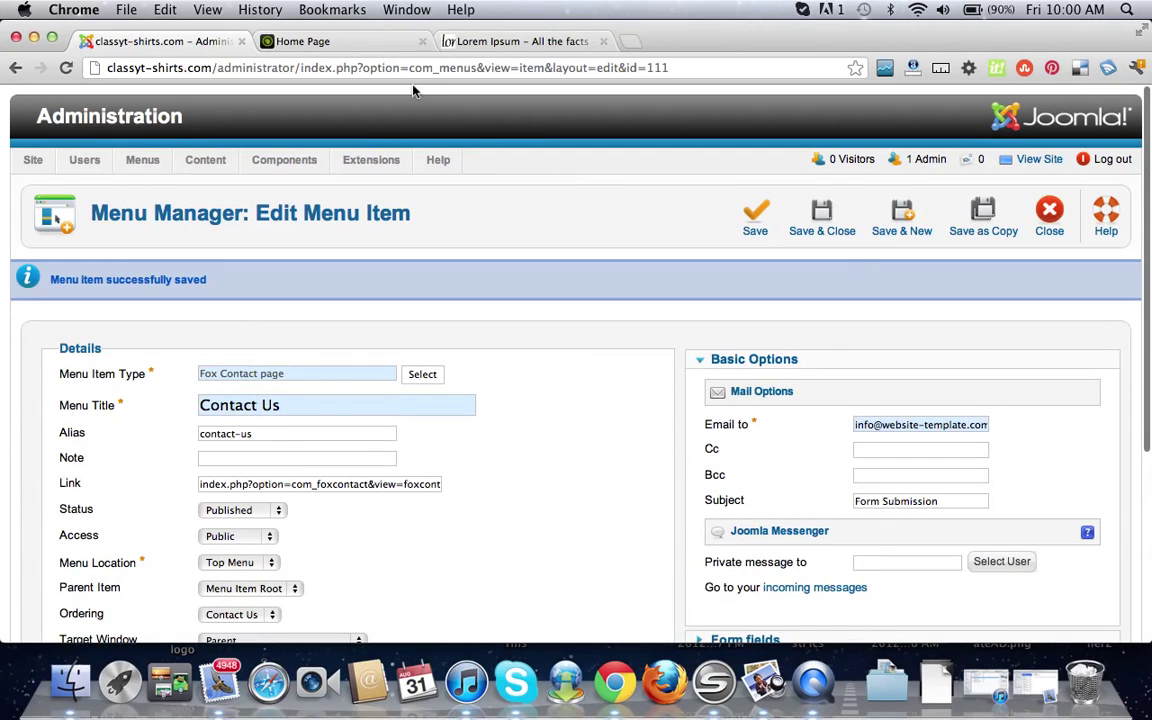
pyautogui.click(280, 41)
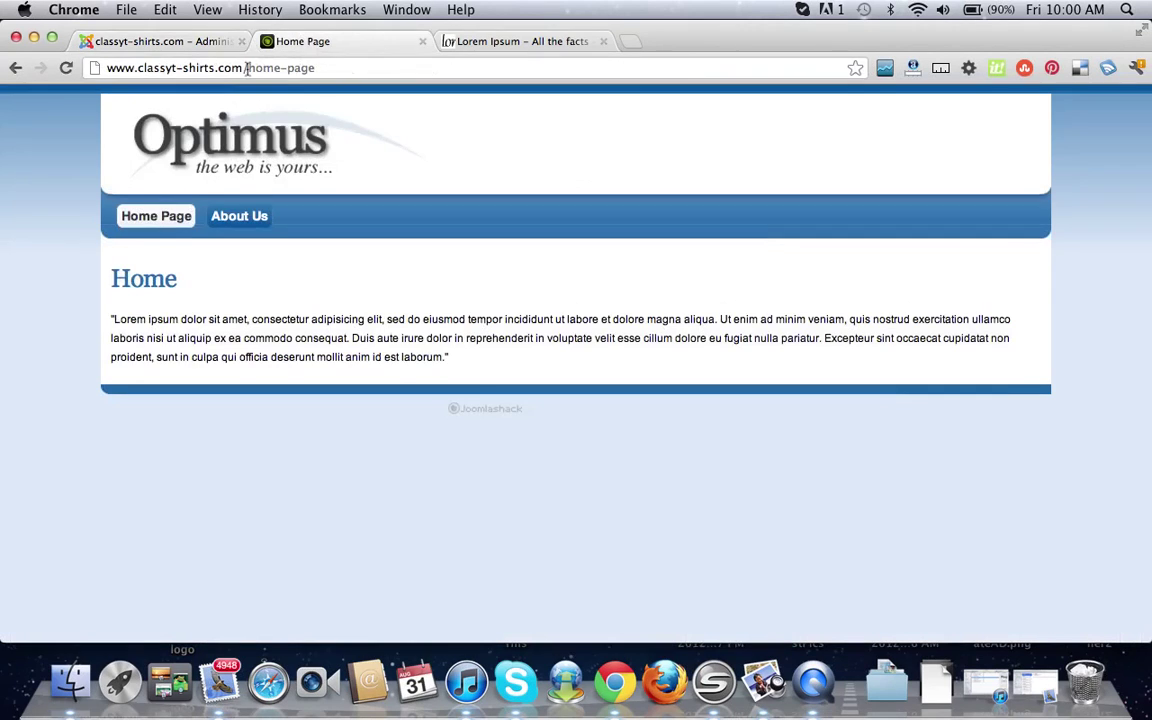
# Reload the front-end home page and open the new Contact Us menu link.
pyautogui.click(64, 67)
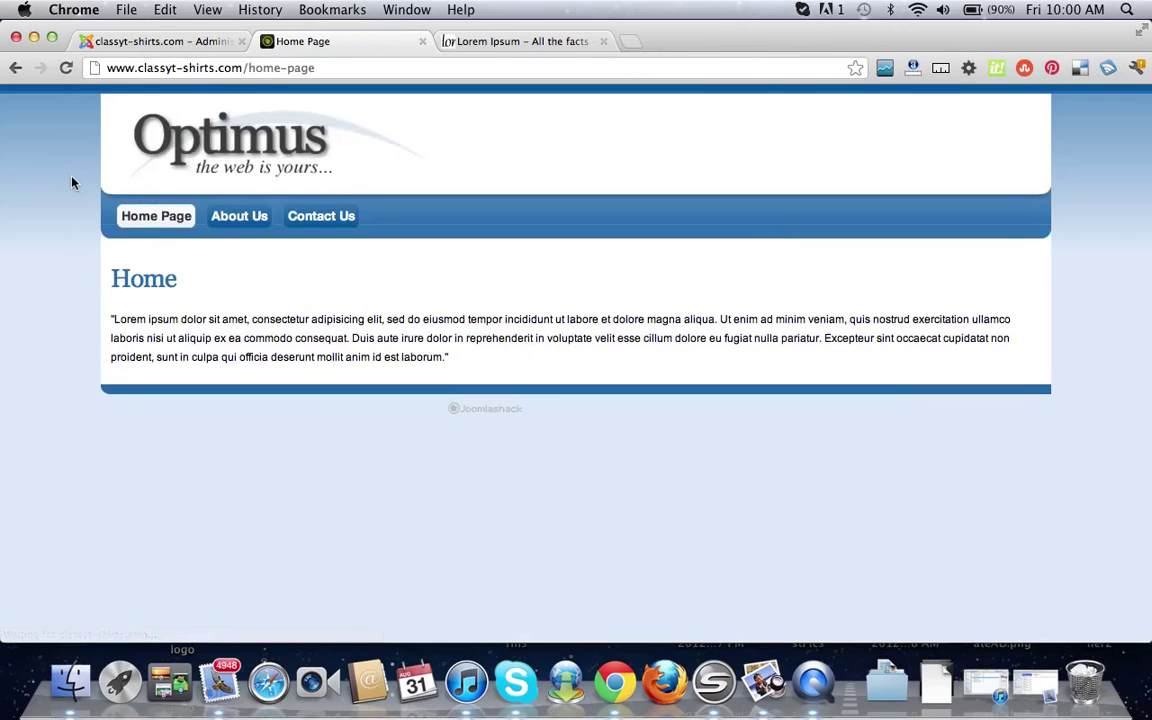
pyautogui.click(311, 223)
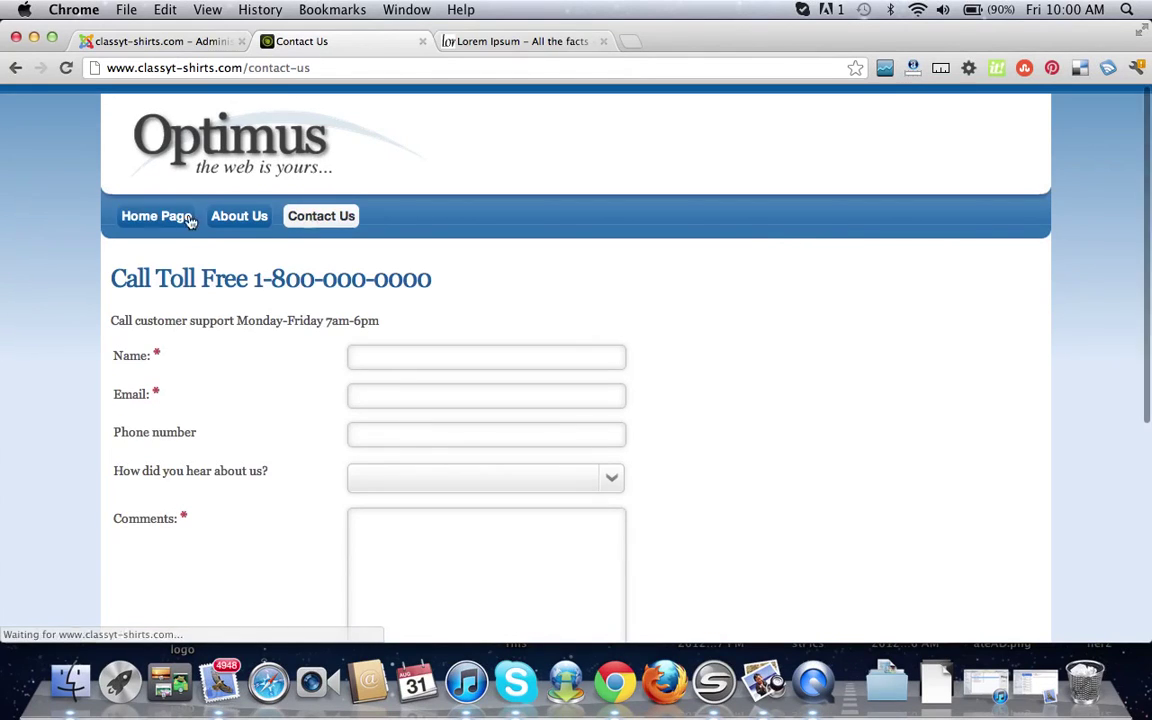
pyautogui.scroll(-2, 60, 218)
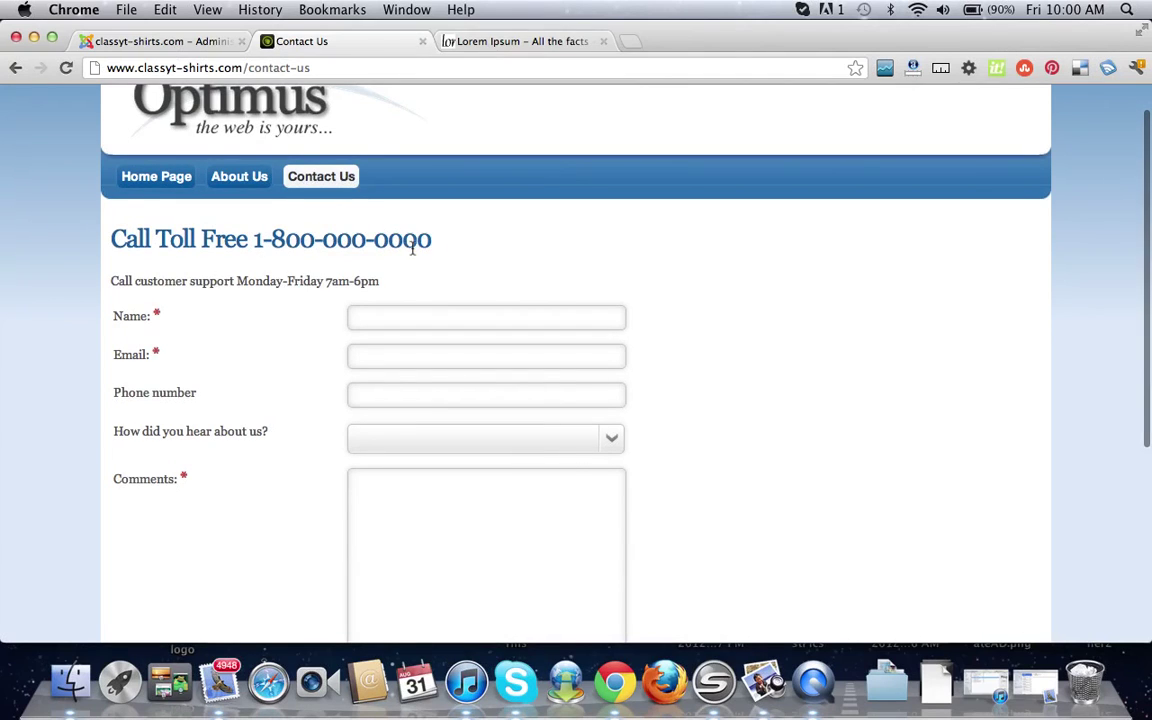
# Enter Charlie as the name, stepping through Email, Phone, the referral dropdown and Comments.
pyautogui.scroll(-3, 300, 280)
pyautogui.click(372, 182)
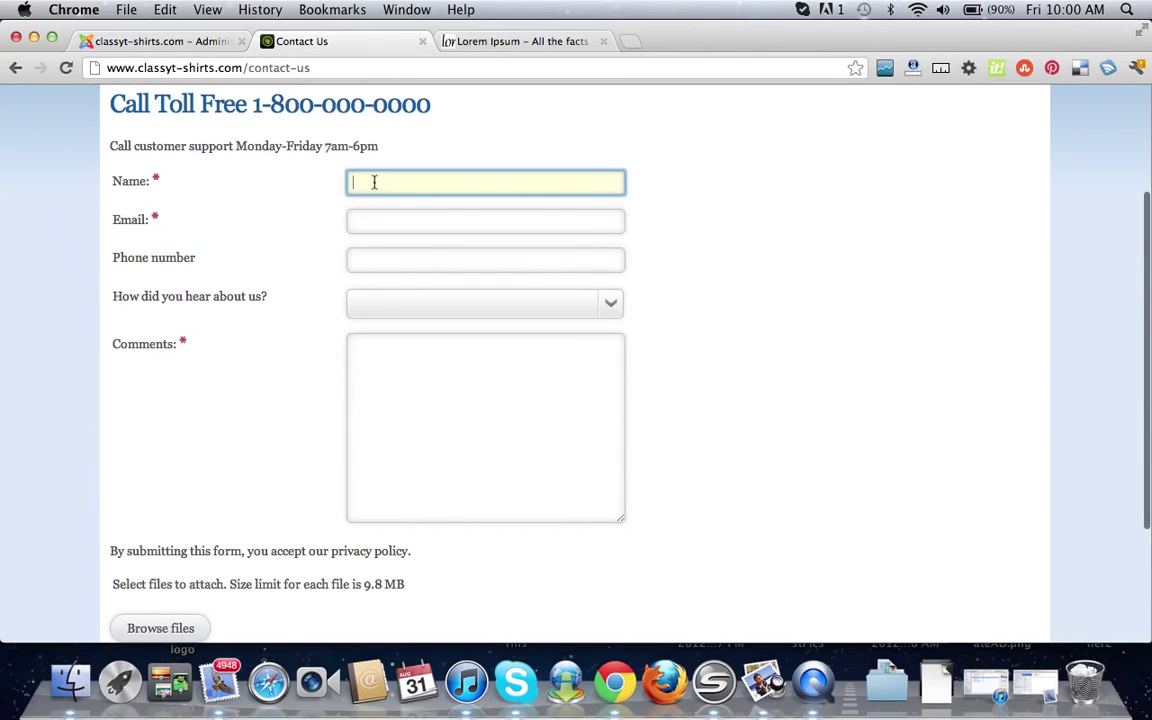
pyautogui.write('Charlie')
pyautogui.press('Tab')
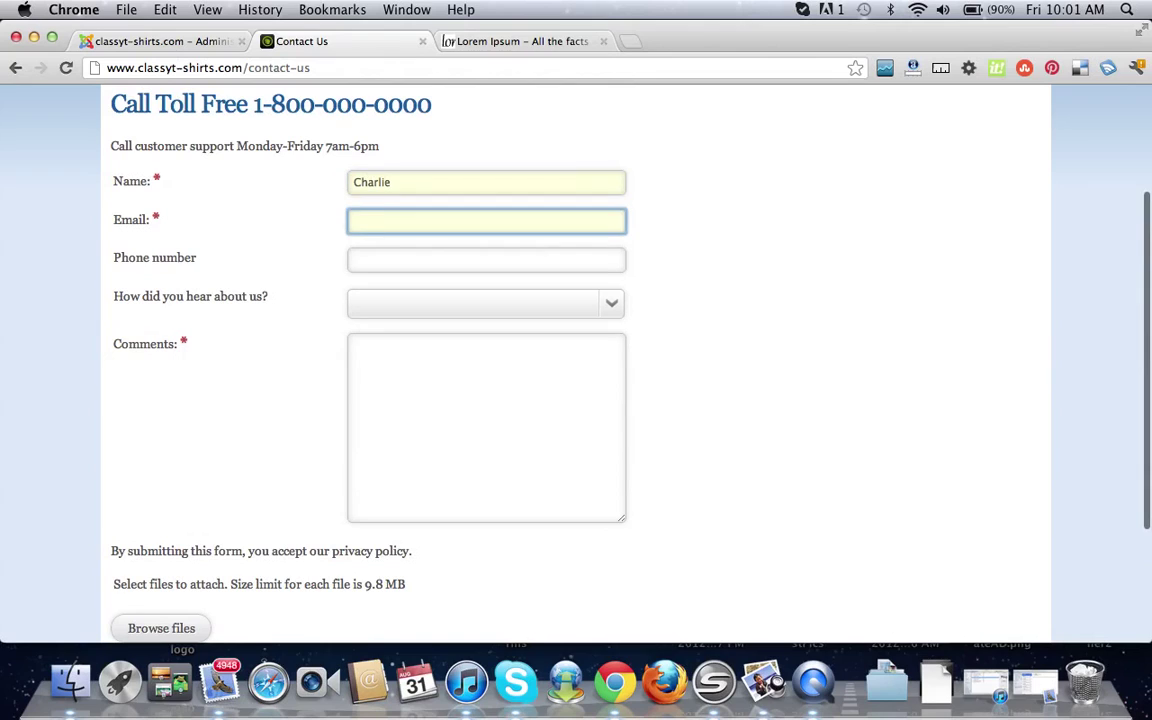
pyautogui.click(359, 266)
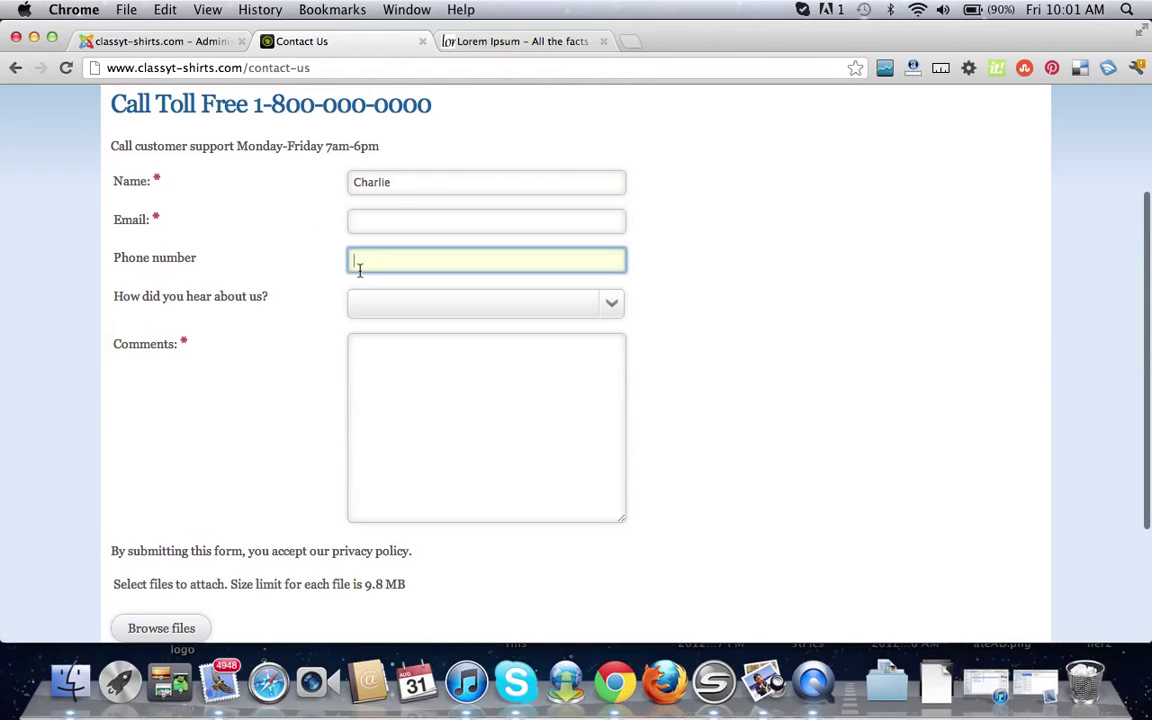
pyautogui.click(370, 297)
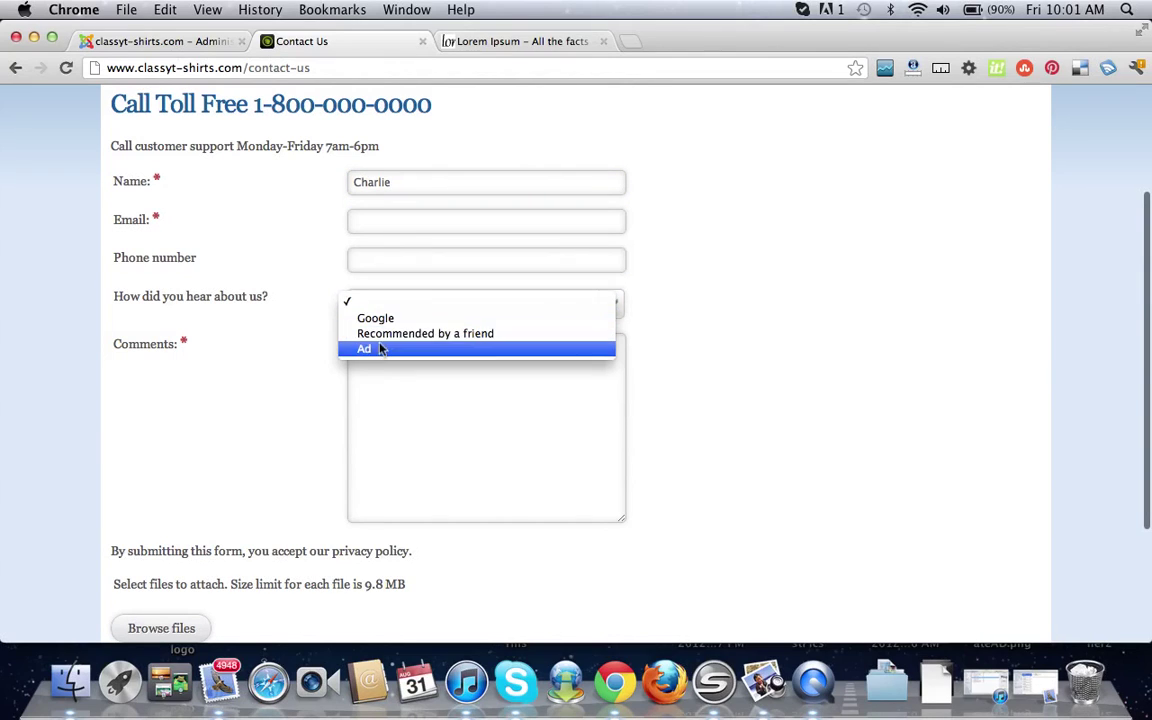
pyautogui.click(376, 404)
# Try the attachment file picker, cancel it, and return to the home page.
pyautogui.scroll(-3, 391, 380)
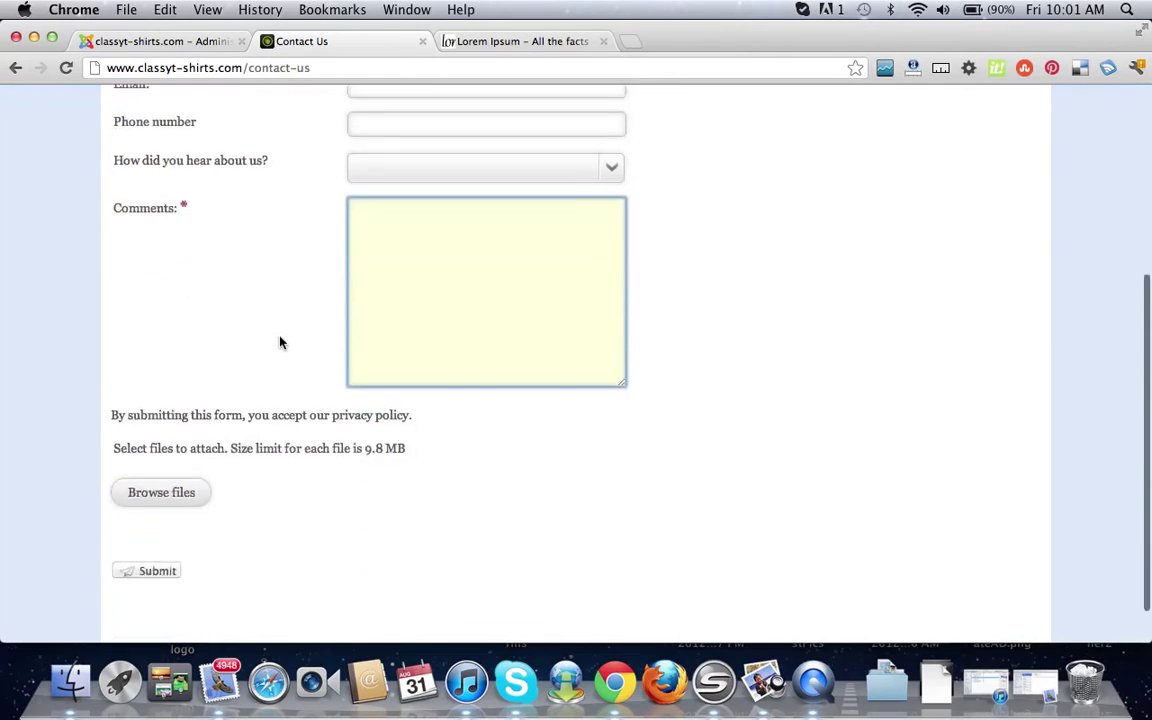
pyautogui.scroll(-1, 210, 310)
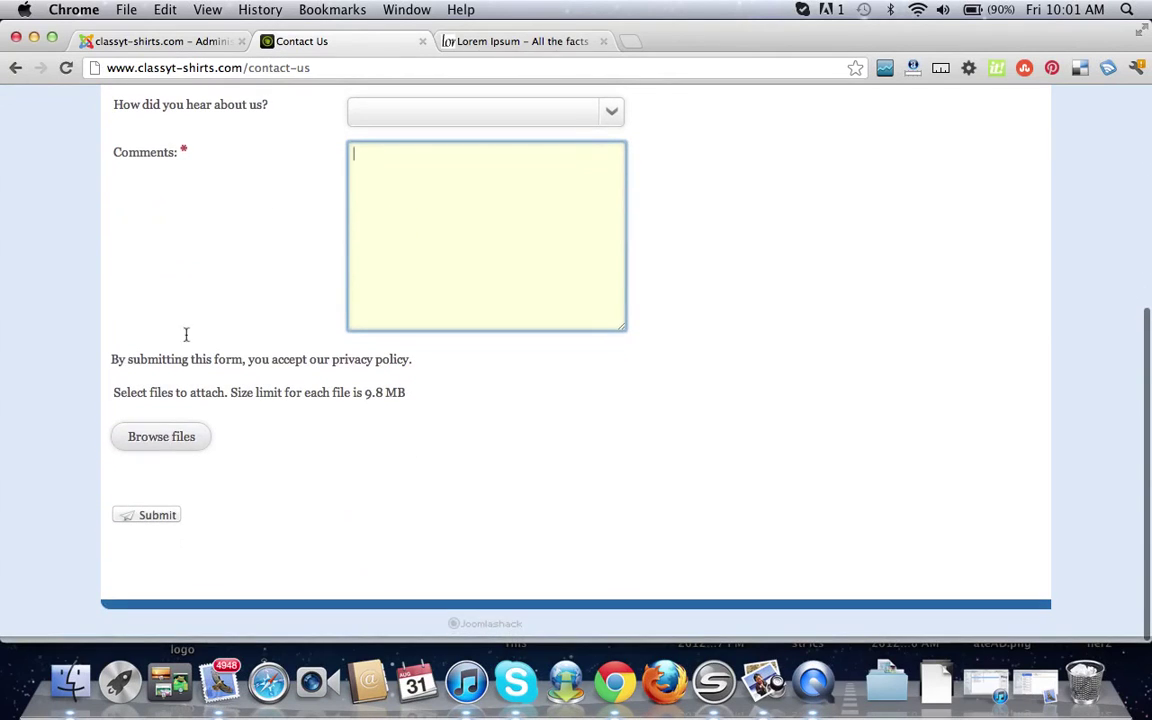
pyautogui.click(161, 445)
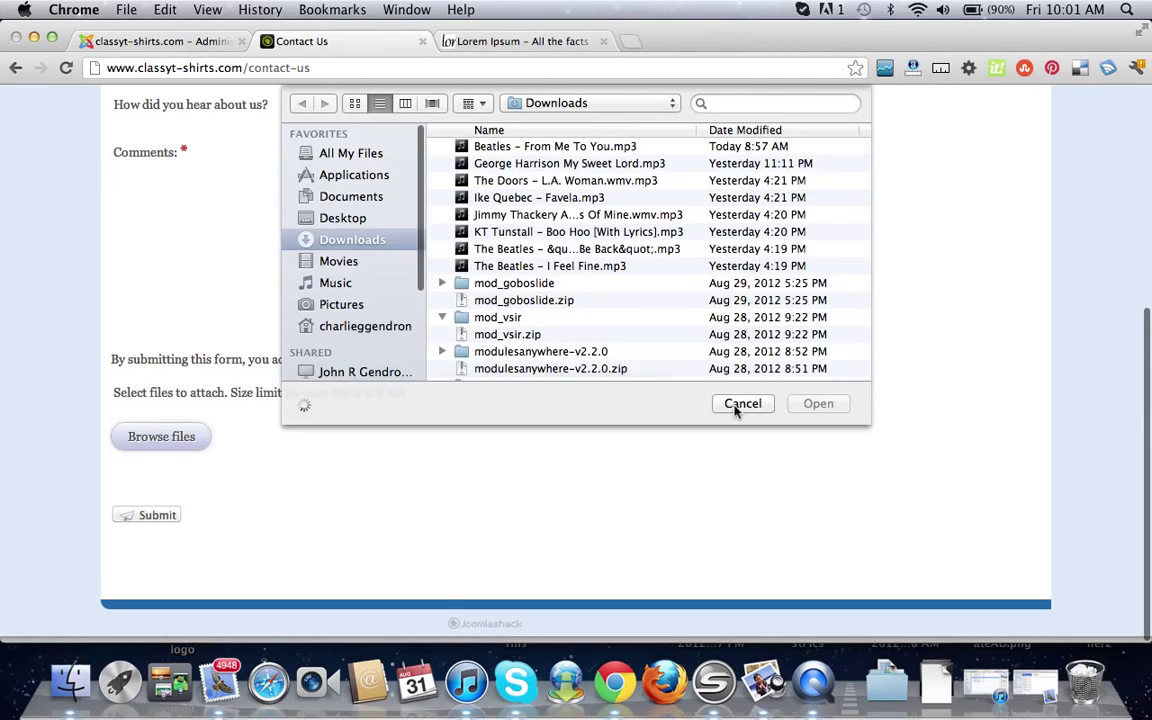
pyautogui.click(738, 404)
pyautogui.scroll(-1, 340, 410)
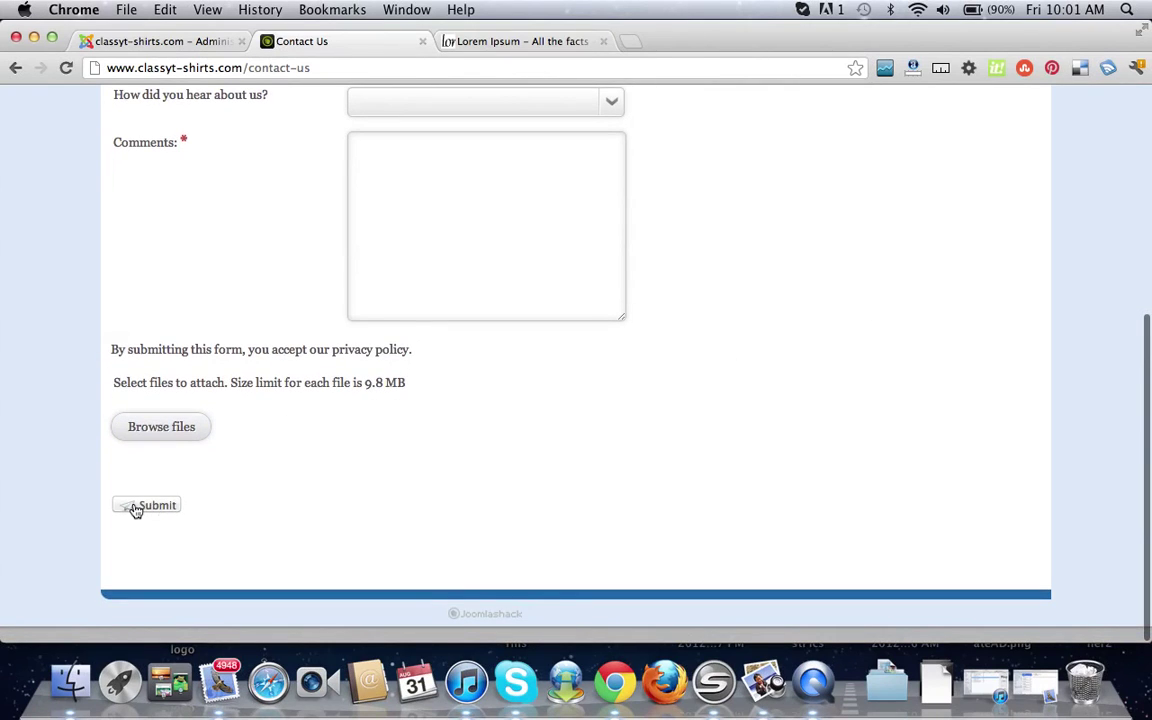
pyautogui.scroll(10, 519, 454)
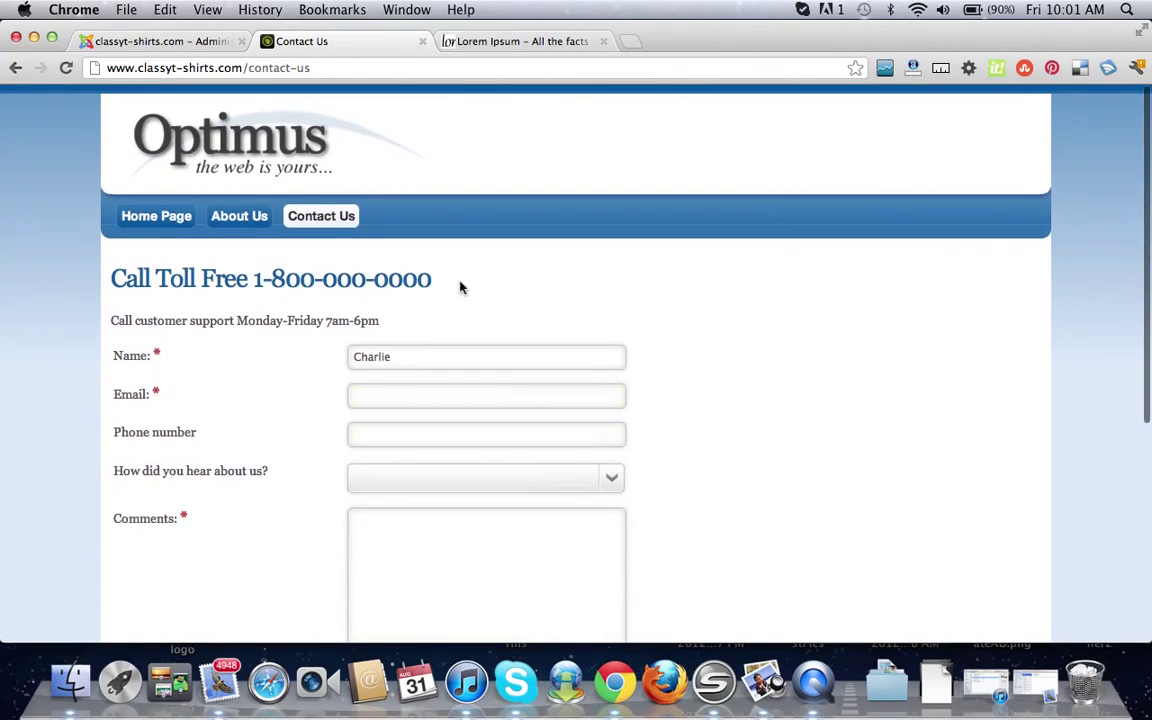
pyautogui.click(162, 223)
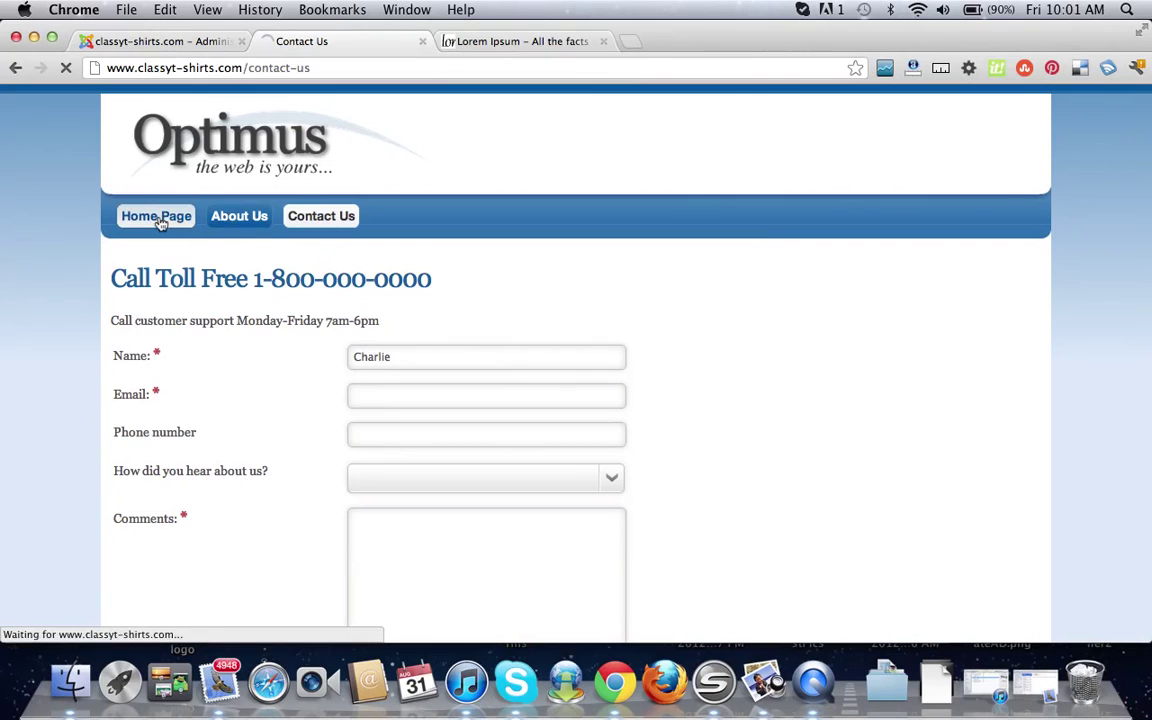